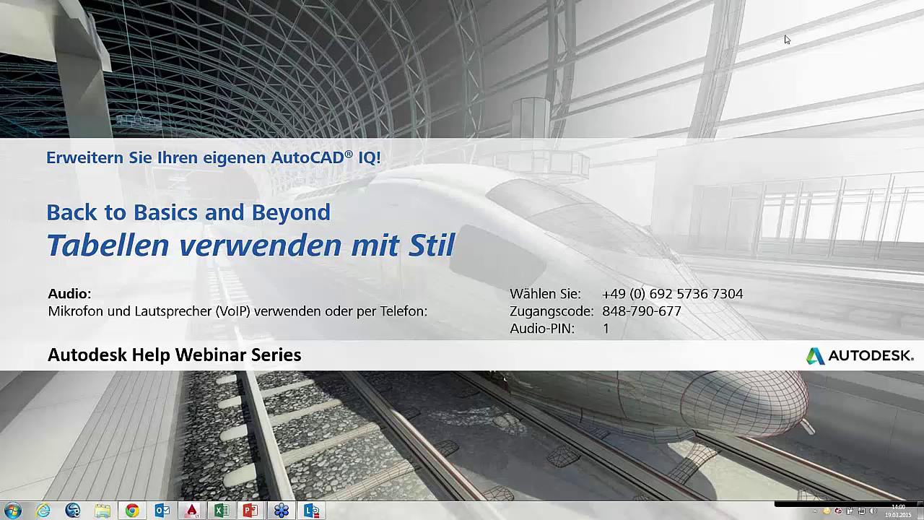
Step: Start the 'Tabellen verwenden mit Stil' slide show full screen and reveal the presenter details and date
left_click(529, 68)
key("Right")
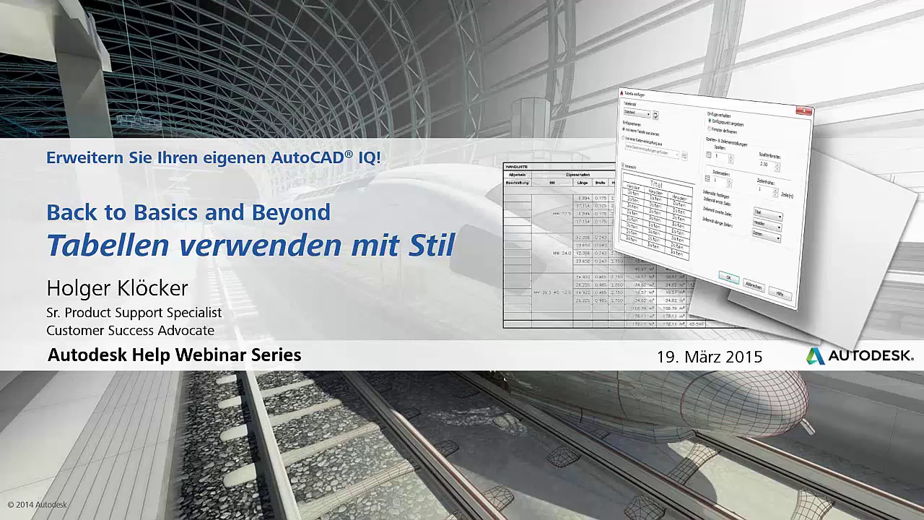
Step: Advance to the 'Bevor wir beginnen…' slide on the help-webinars website and feedback
left_click(399, 92)
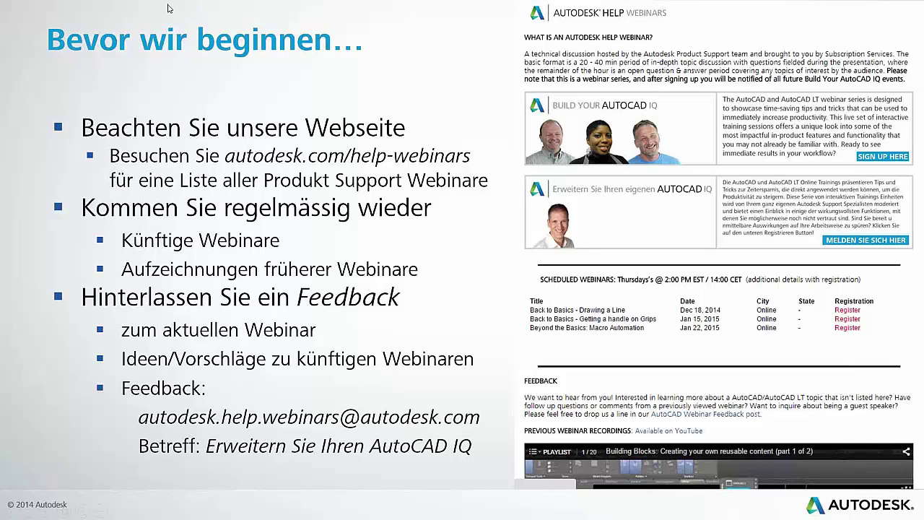
Step: Advance past the webinar welcome slide to the Knowledge Network Top Ten hotfix articles
left_click(348, 91)
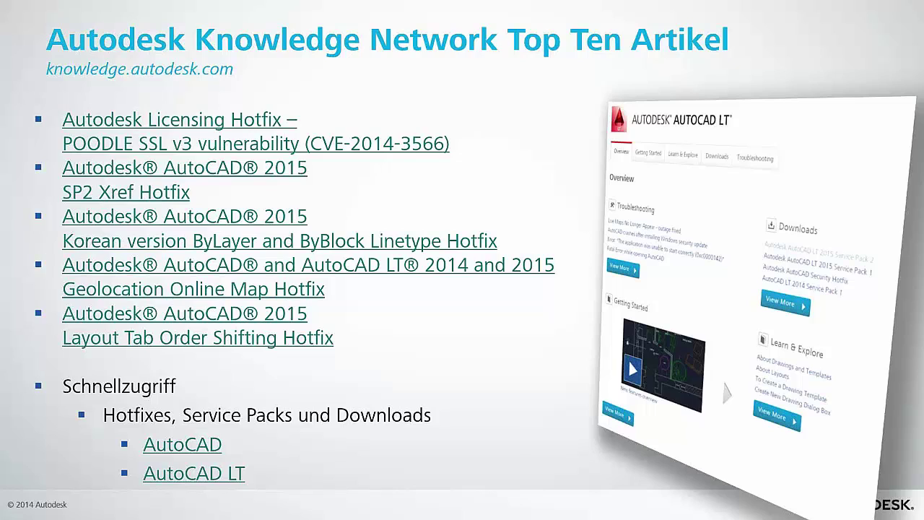
Step: Advance to 'Sonstige Neuigkeiten', announcing Autodesk Account replacing the Subscription Center
key("Right")
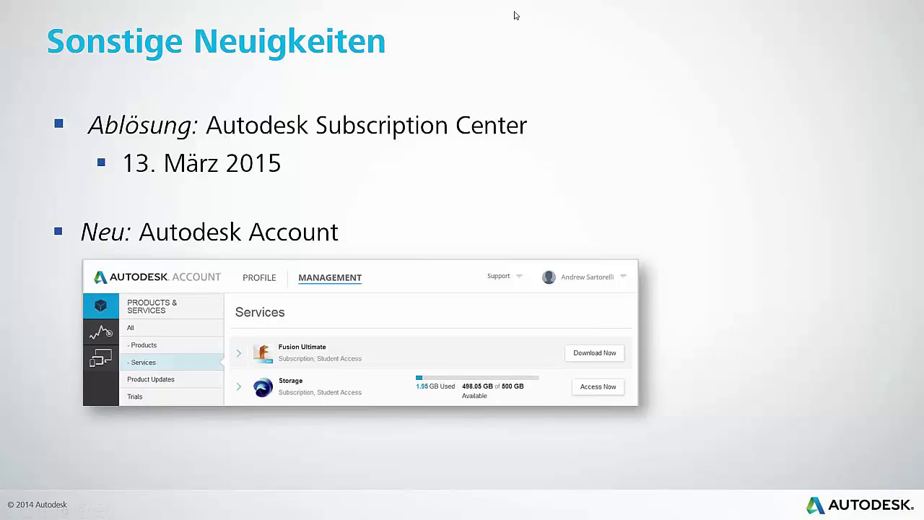
Step: Advance to the 'Back to Basics and Beyond – Tabellen verwenden mit Stil' title slide
left_click(550, 36)
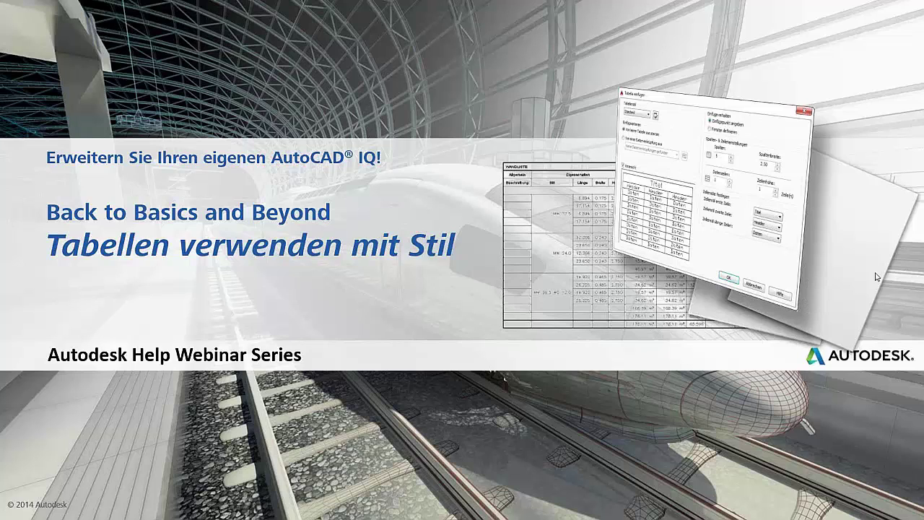
right_click(821, 276)
left_click(821, 275)
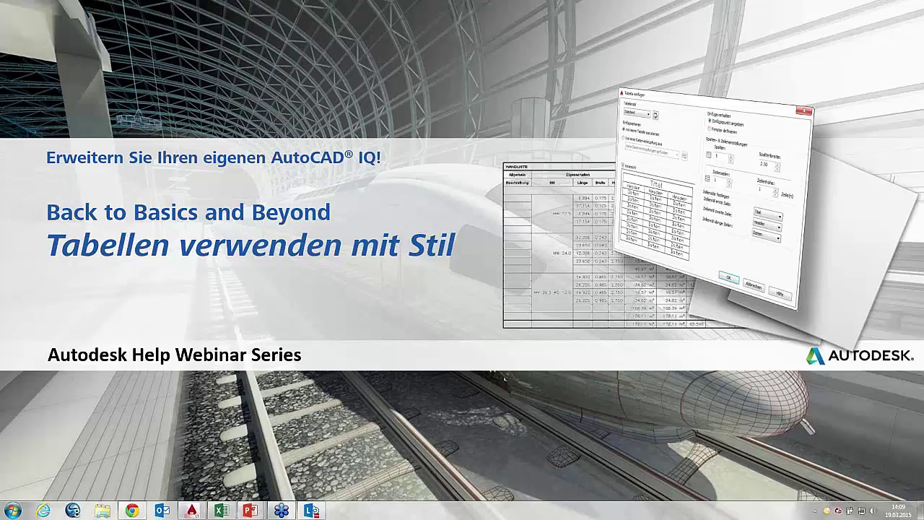
Step: Move past the Agenda and Demonstration slides, then switch to tables start.dwg in AutoCAD LT
left_click(432, 113)
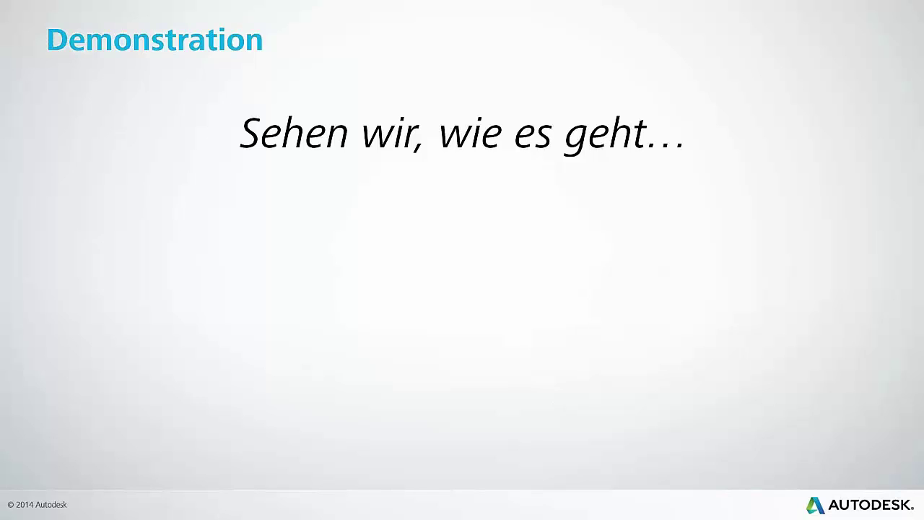
key("alt+Tab")
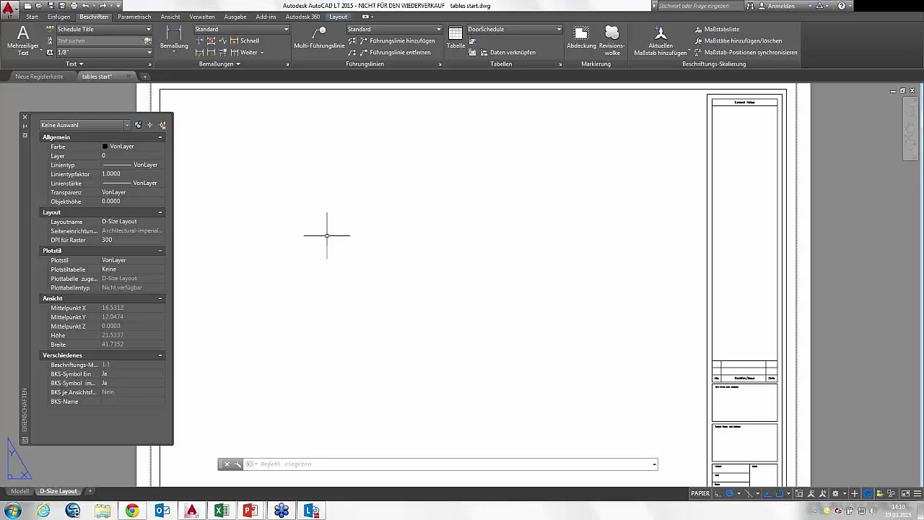
scroll(361, 212, "down", 2)
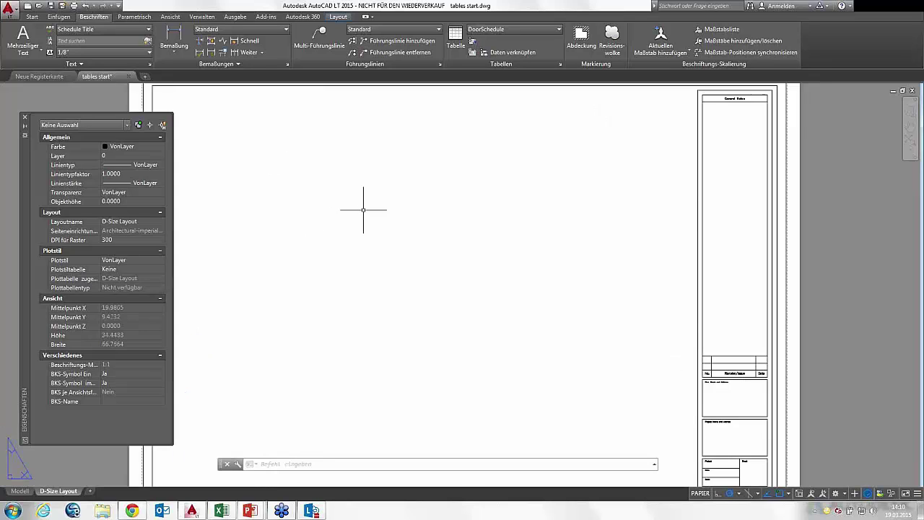
scroll(363, 210, "up", 2)
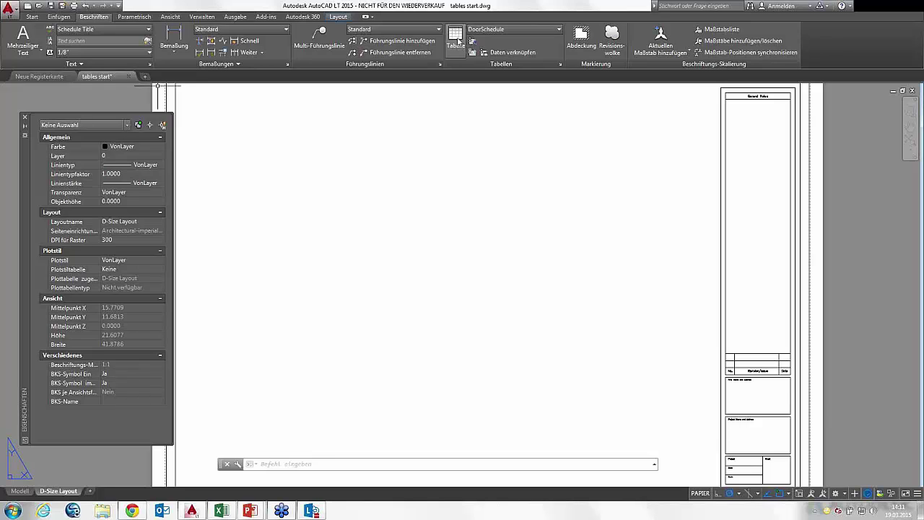
Step: Open Insert Table from the Beschriften tab with 9 columns, column width 2 and 3 data rows
left_click(456, 41)
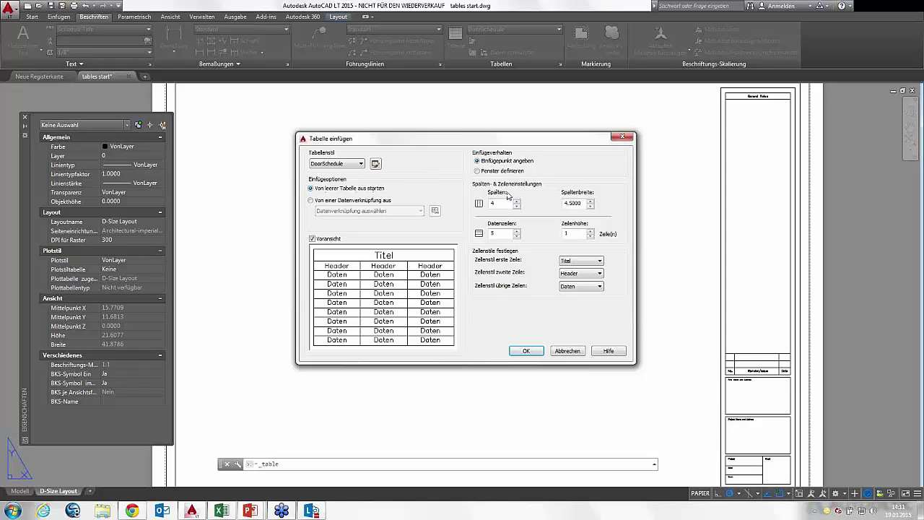
left_click(517, 203)
double_click(583, 203)
type("2")
left_click(516, 236)
left_click(516, 236)
left_click(503, 233)
key("BackSpace")
type("3")
left_click(477, 172)
type("9")
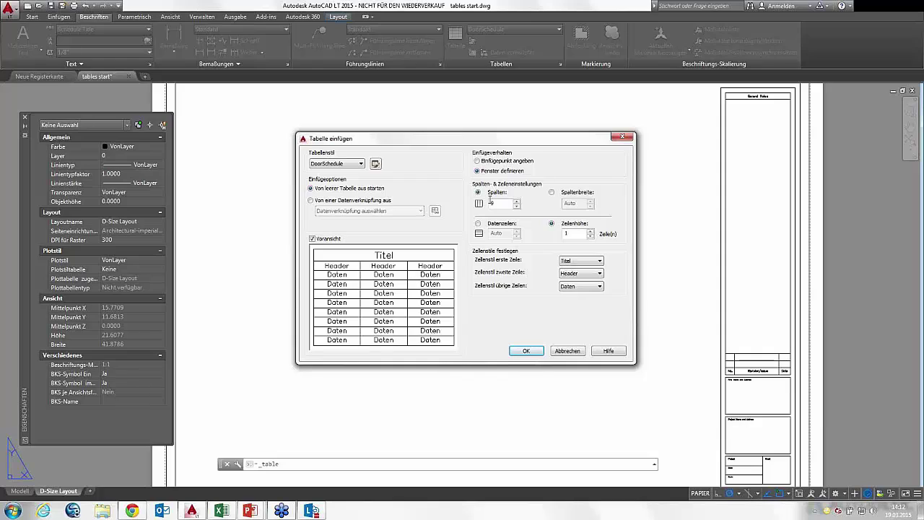
left_click(551, 192)
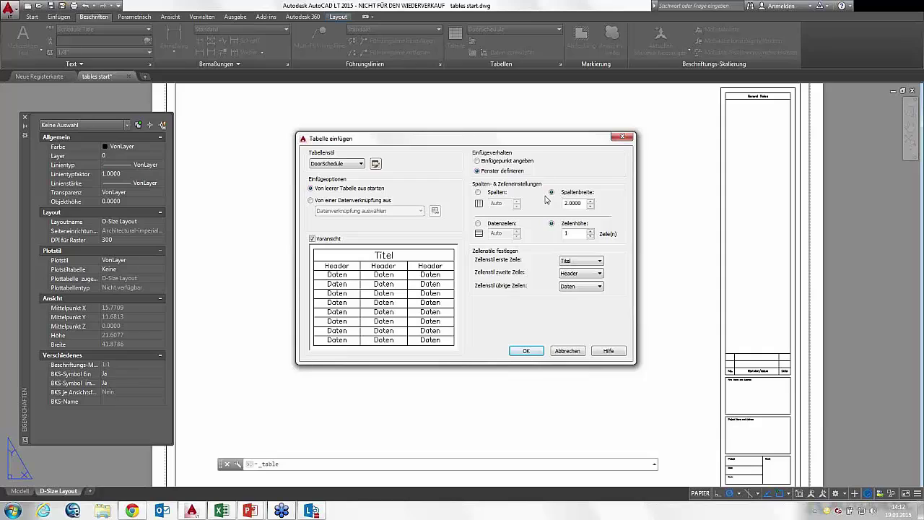
left_click(477, 194)
type("9")
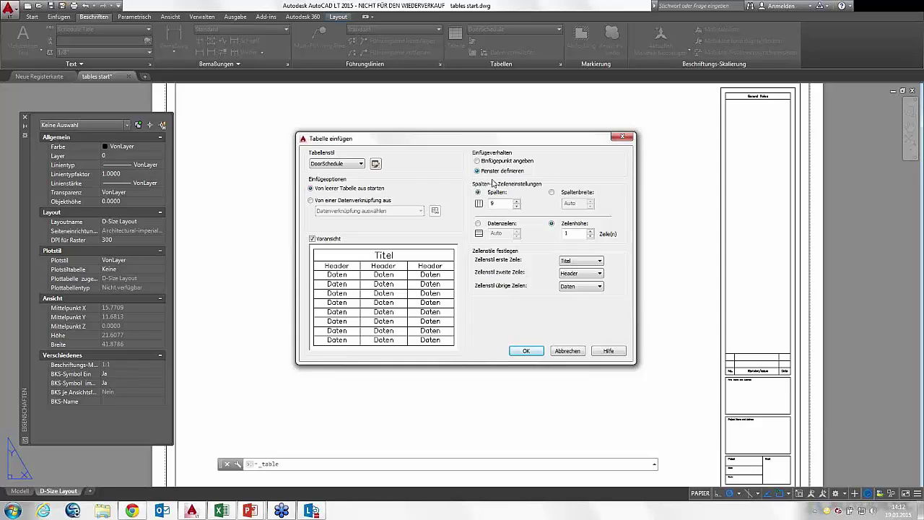
left_click(476, 161)
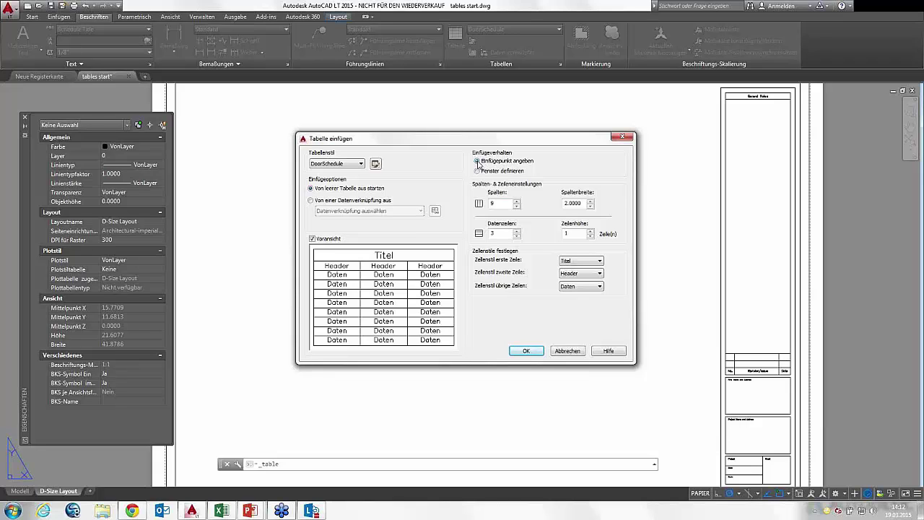
Step: Place the empty 9-column DoorSchedule table at the top left of the D-Size Layout sheet
left_click(526, 352)
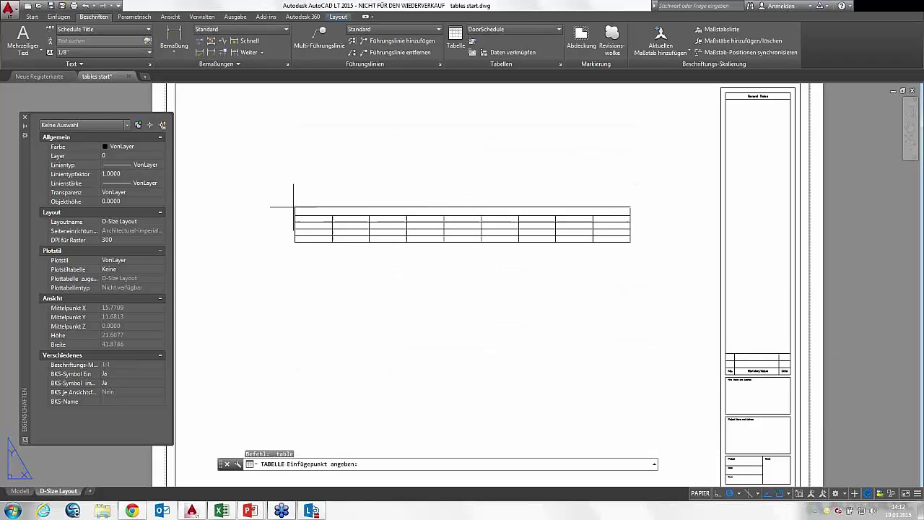
middle_click_drag(264, 165, 322, 234)
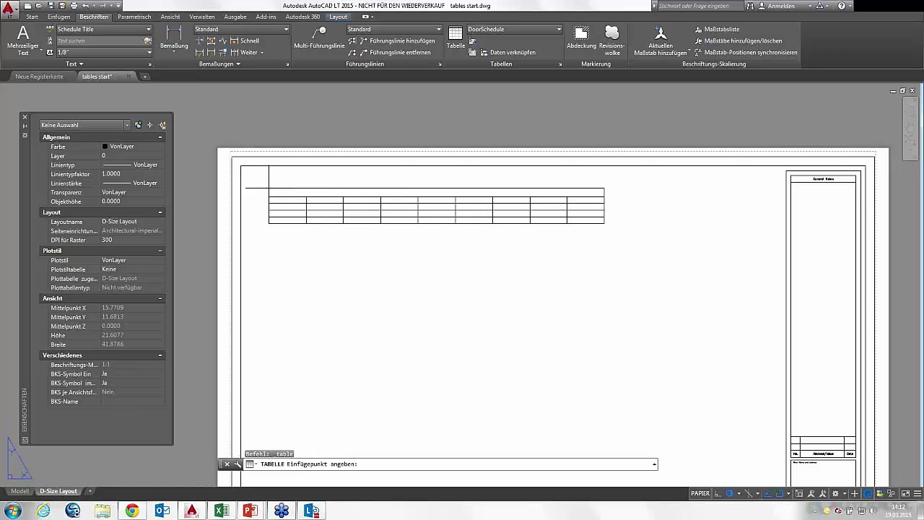
left_click(270, 185)
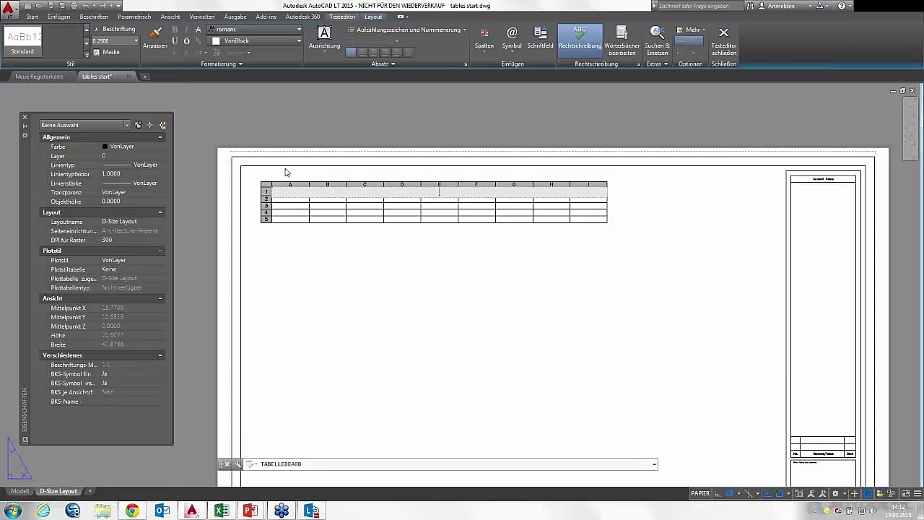
left_click(371, 229)
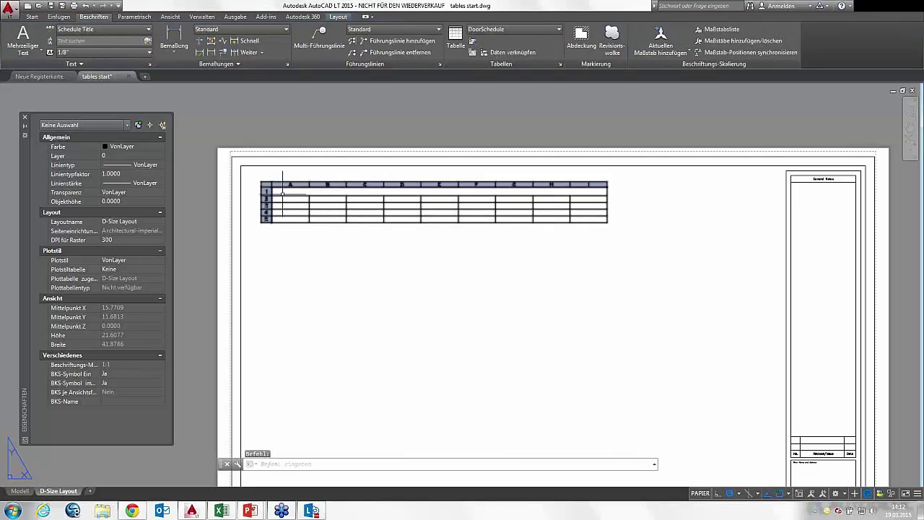
Step: Type 'Türliste' into the table's merged title row
scroll(431, 190, "up", 2)
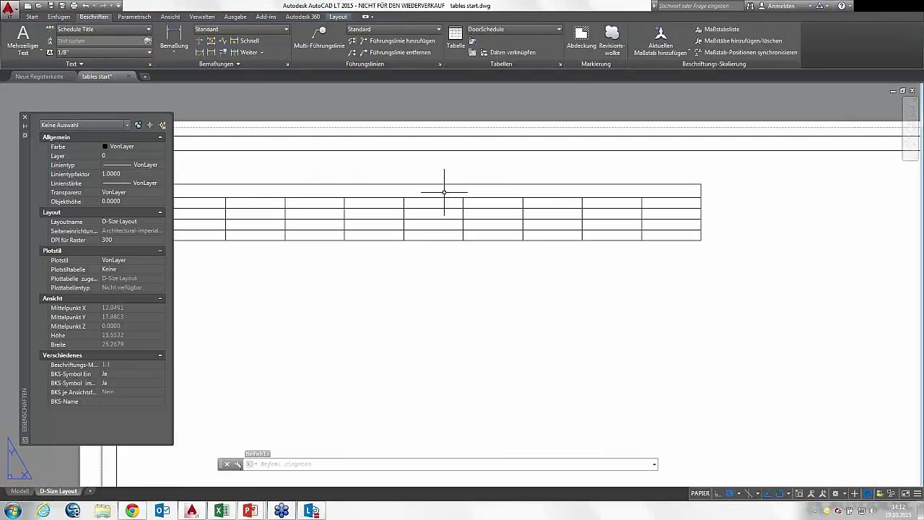
middle_click_drag(441, 190, 484, 188)
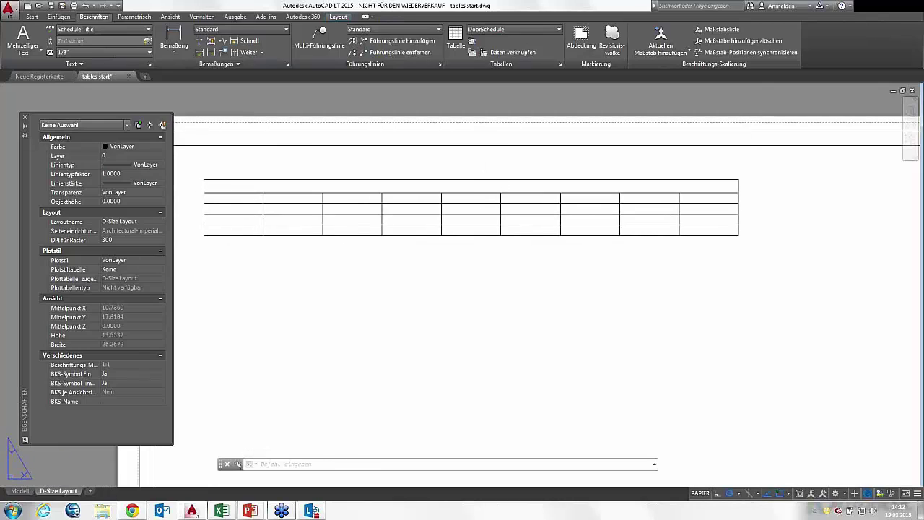
double_click(482, 185)
type("T")
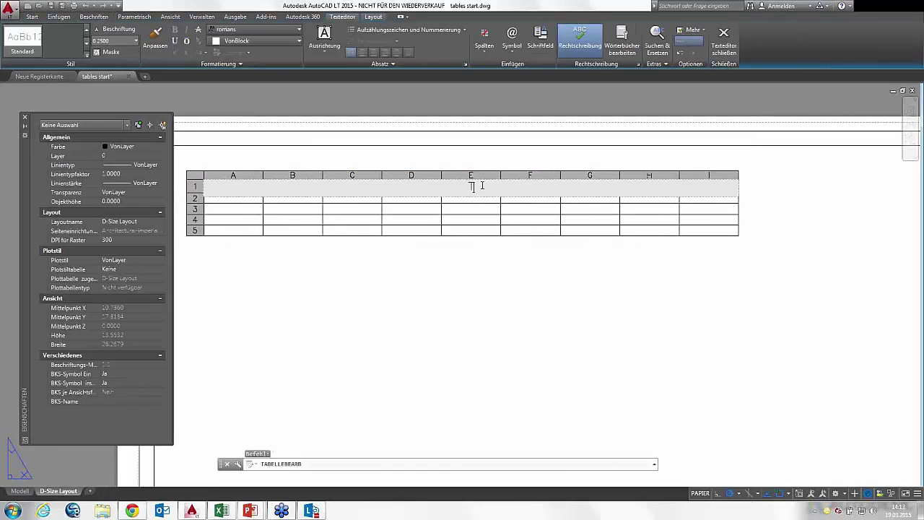
type("ürliste")
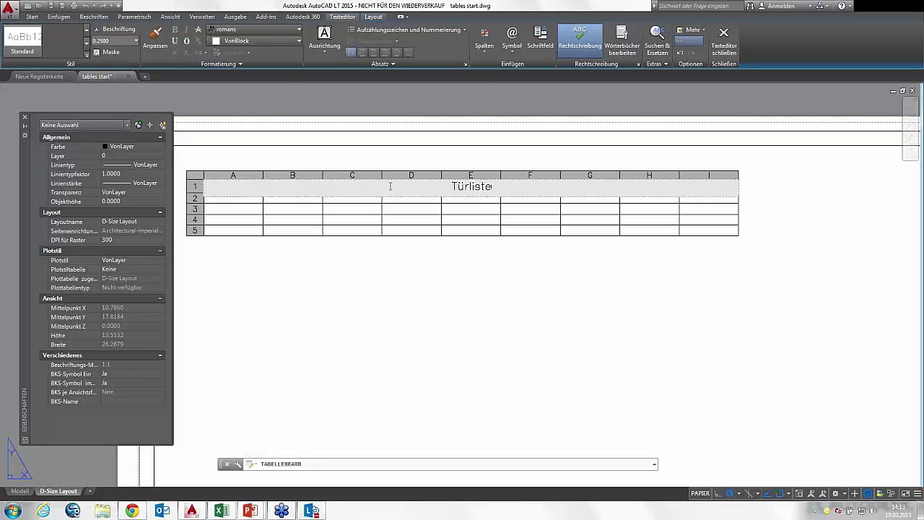
left_click(248, 200)
left_click(249, 199)
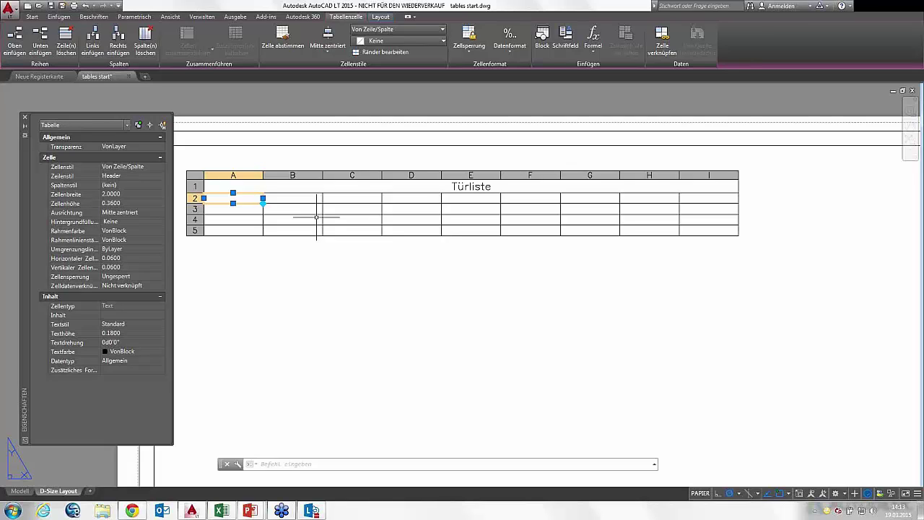
Step: Start TABELLEBEARB and pick cell A2 of the Türliste table for text entry
key("Right")
key("Right")
key("Right")
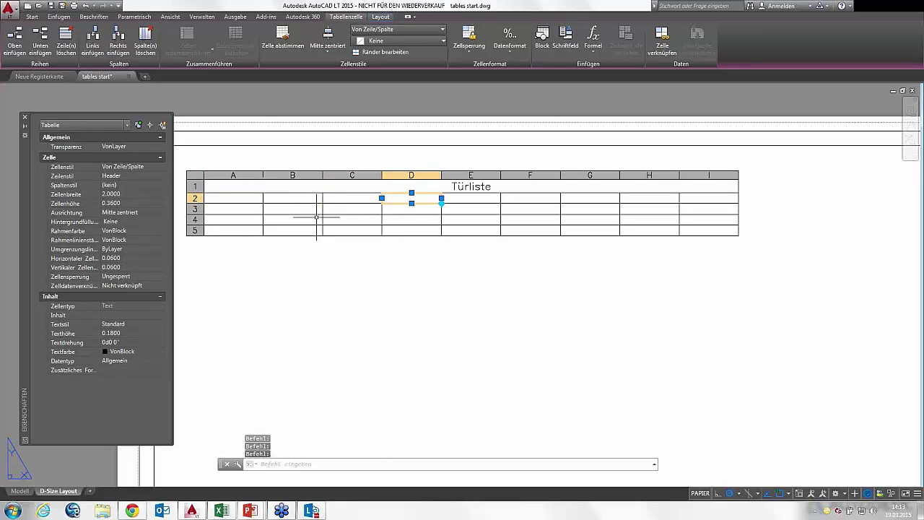
key("Right")
key("Right")
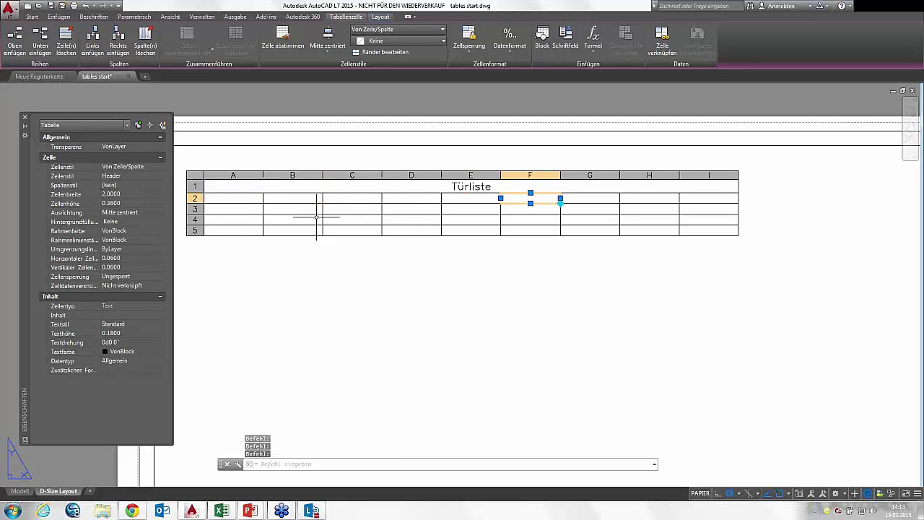
key("Escape")
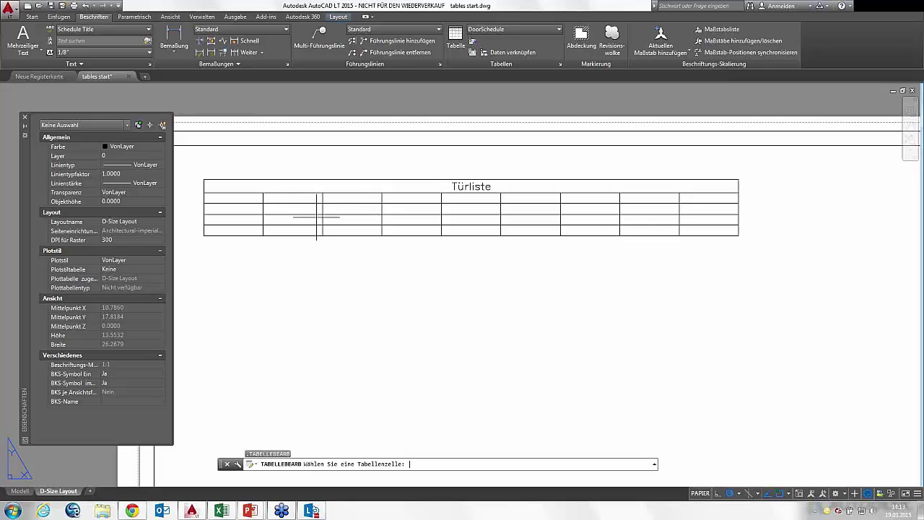
left_click(263, 192)
left_click(246, 199)
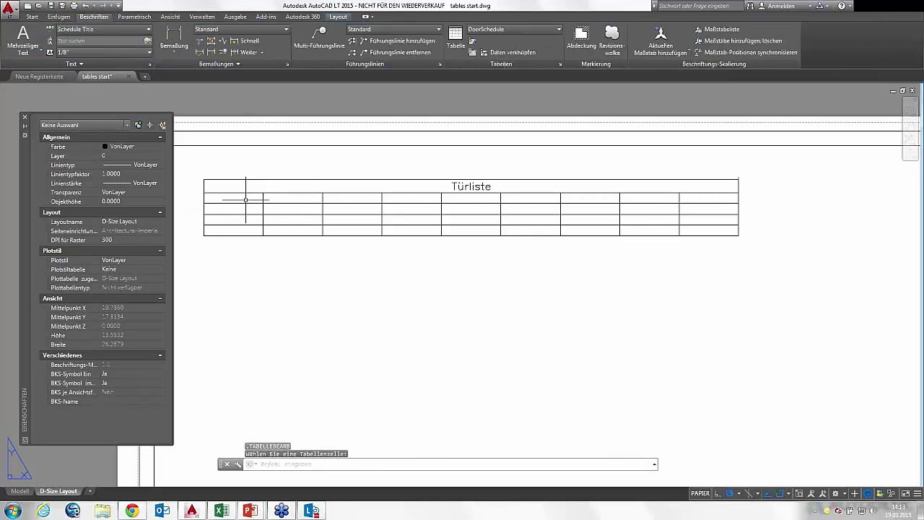
key("Return")
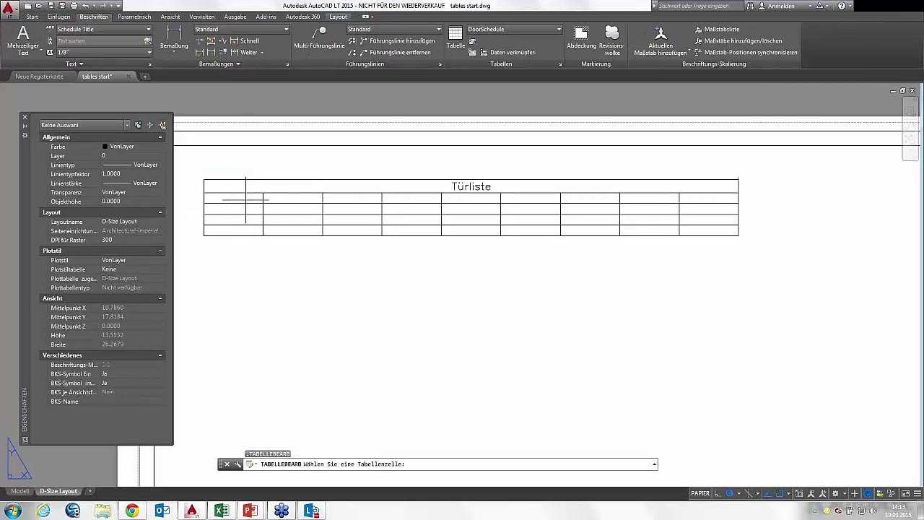
left_click(246, 198)
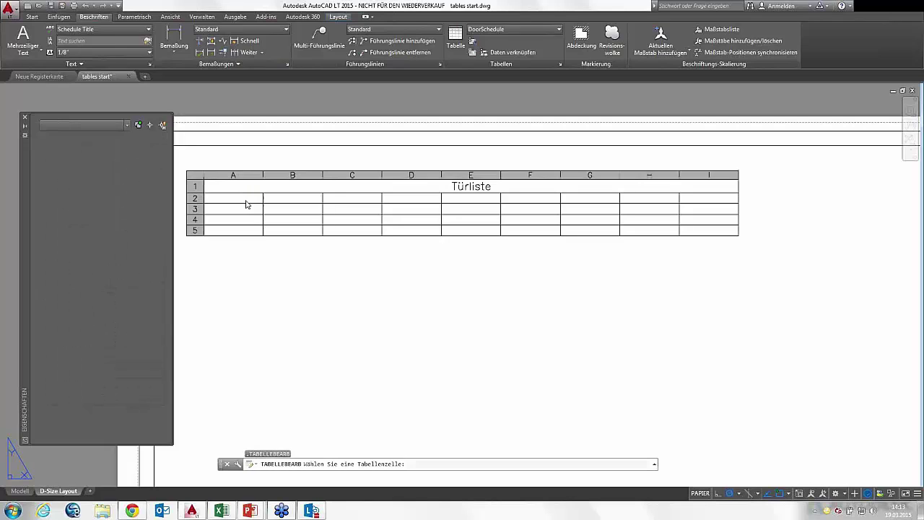
left_click(240, 198)
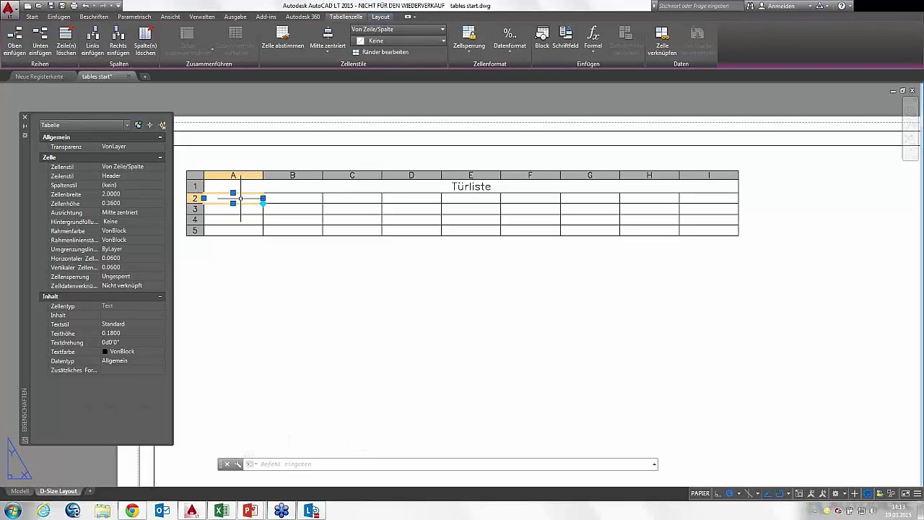
Step: Enter headings Marke, Breite, Höhe, Dicke and Material in cells A2 through E2
type("Marke")
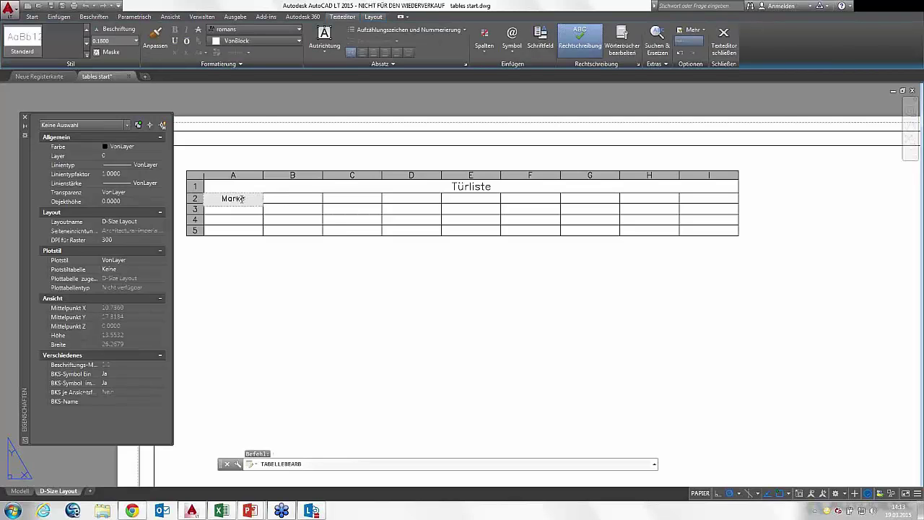
key("Tab")
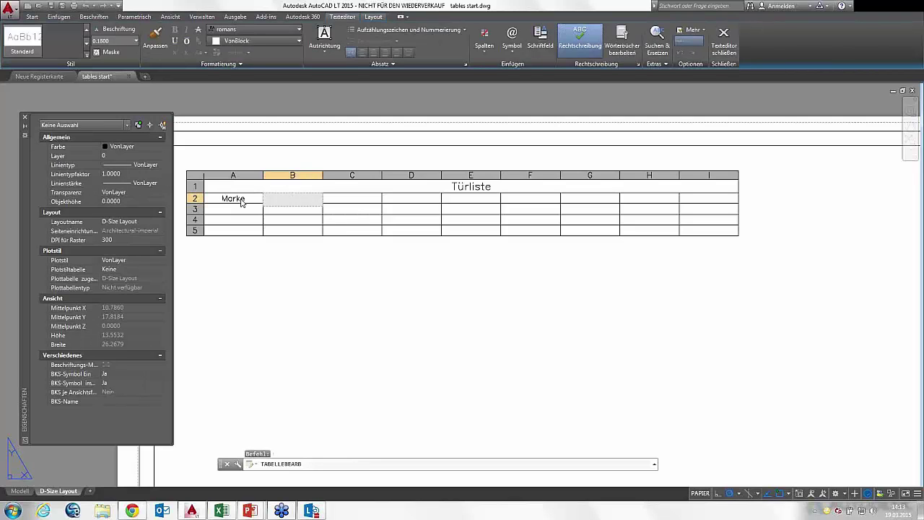
type("Breite")
key("Tab")
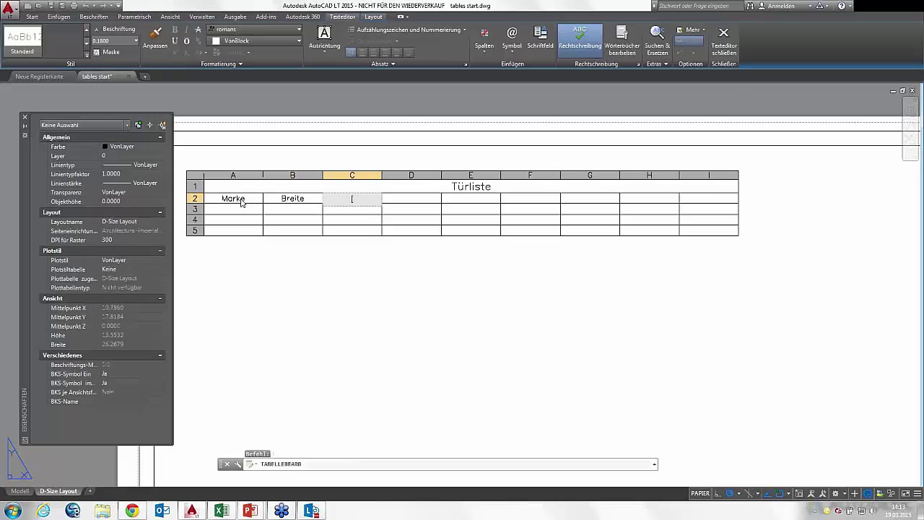
type("Höhe")
key("Tab")
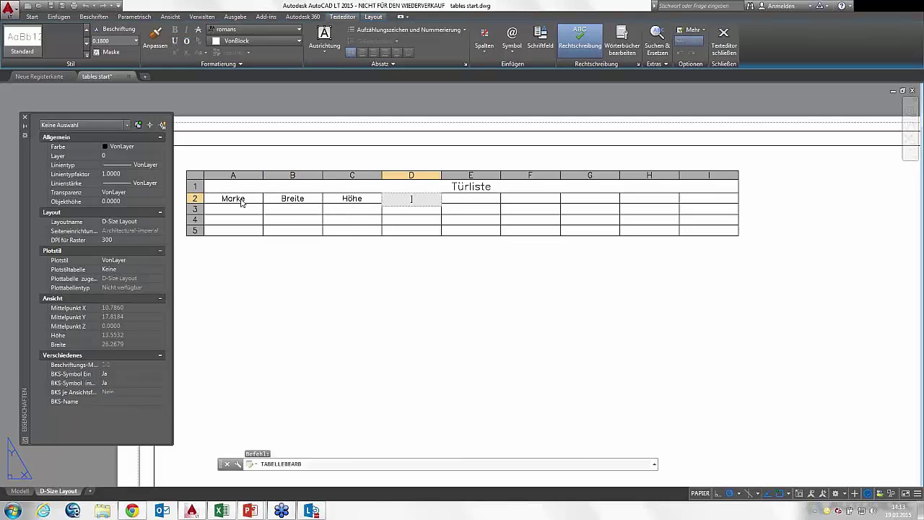
type("Dicke")
key("Tab")
type("Material")
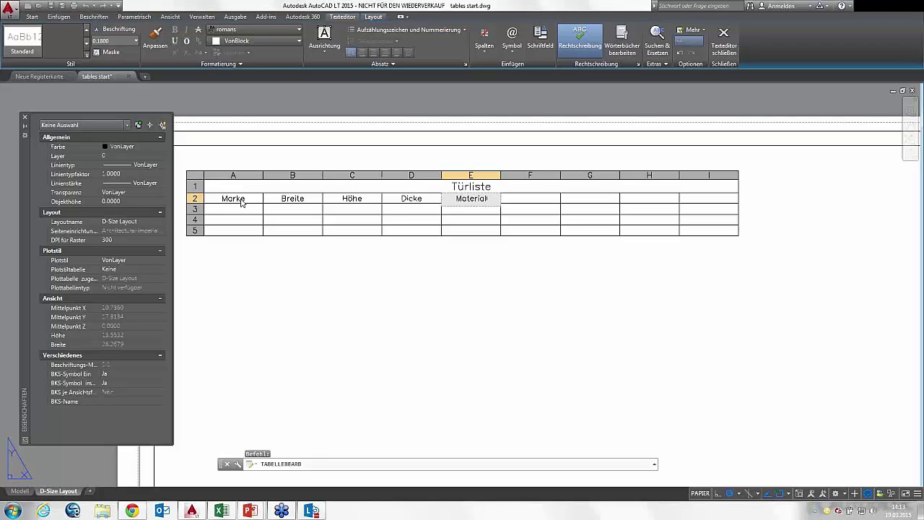
key("Tab")
type("Oberf")
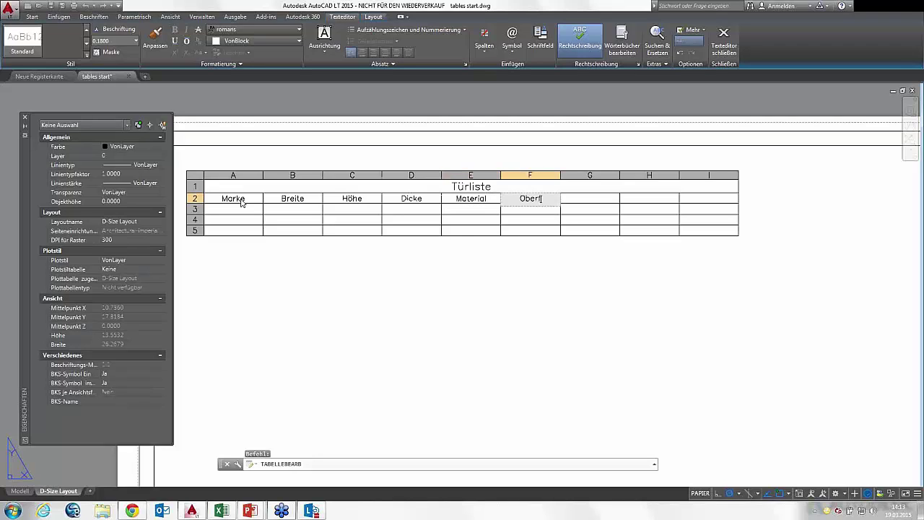
Step: Enter headings Oberfläche, Schallschutz, Rahmentyp and Kommentar in cells F2 through I2
type("läche")
key("Tab")
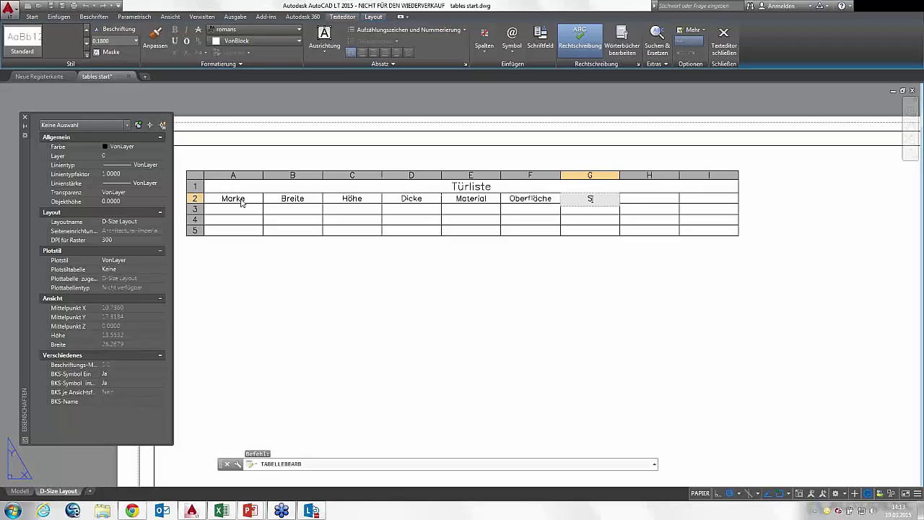
type("chutz")
key("Tab")
type("Rahmen")
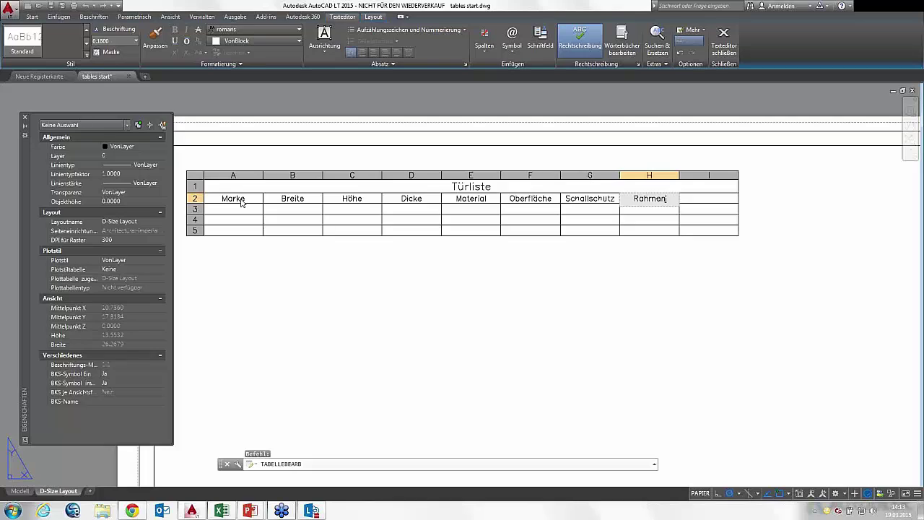
type("typ")
key("Tab")
type("Komm")
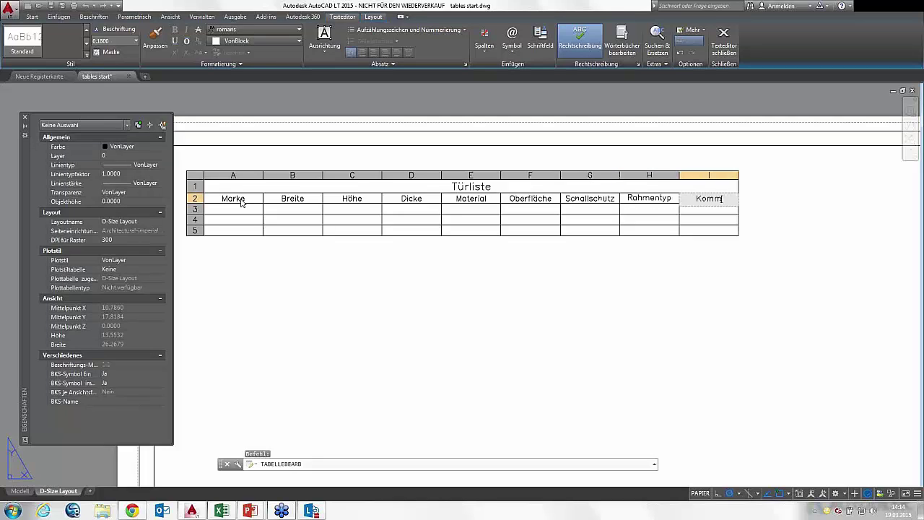
type("entar")
key("Return")
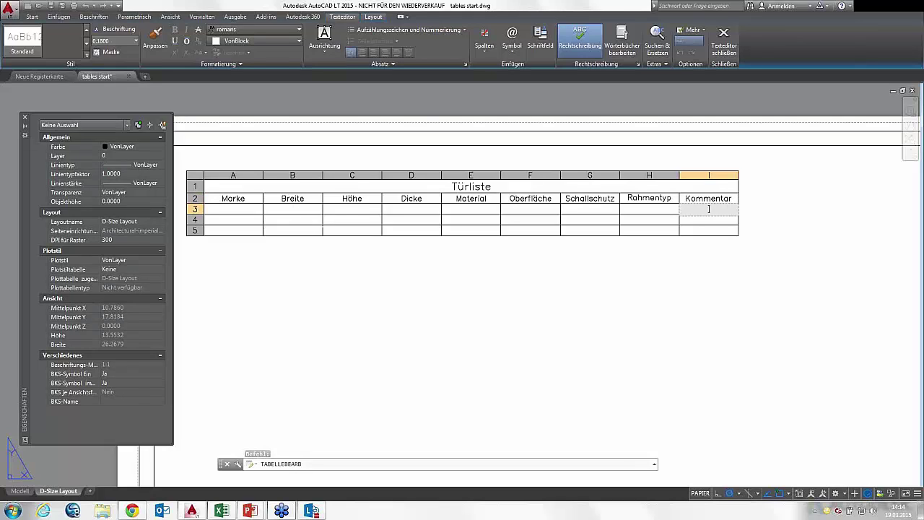
key("Escape")
Step: Drag the Türliste table's B/C column border left, narrowing column B and widening column C
left_click(348, 242)
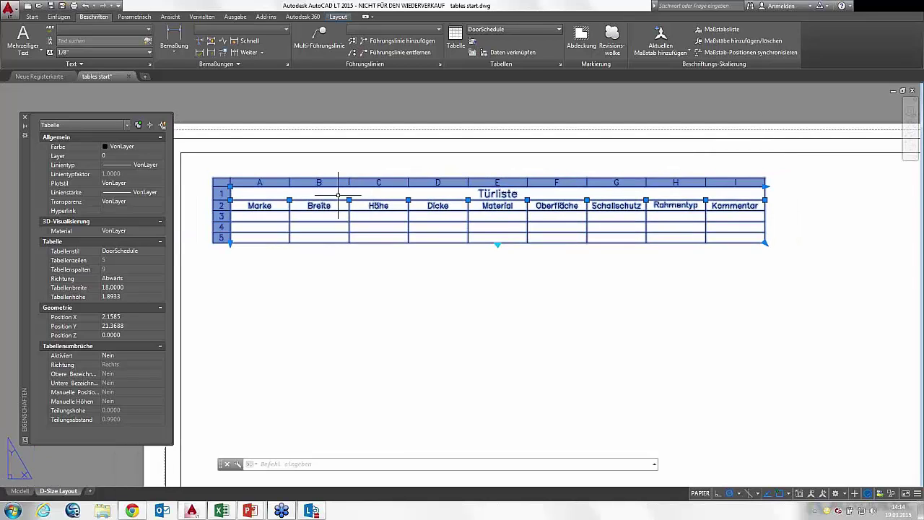
scroll(338, 194, "up", 2)
middle_click_drag(352, 195, 425, 197)
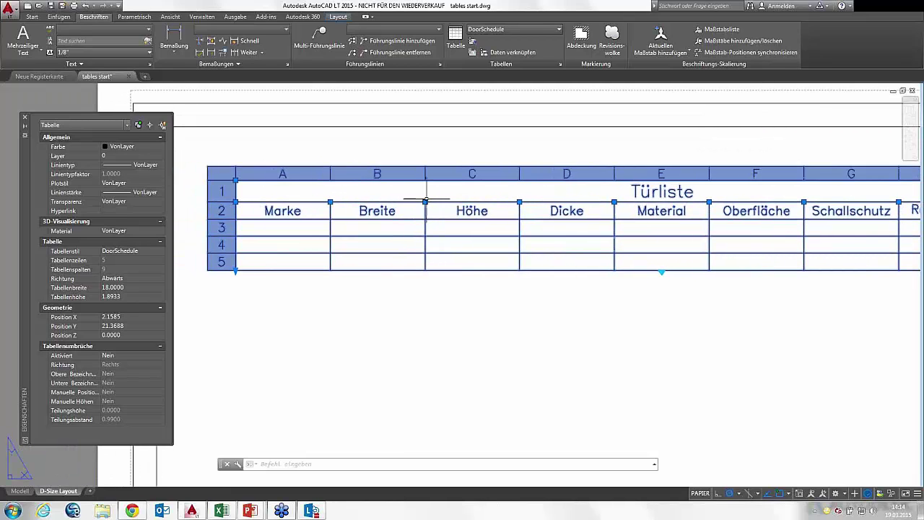
left_click(424, 202)
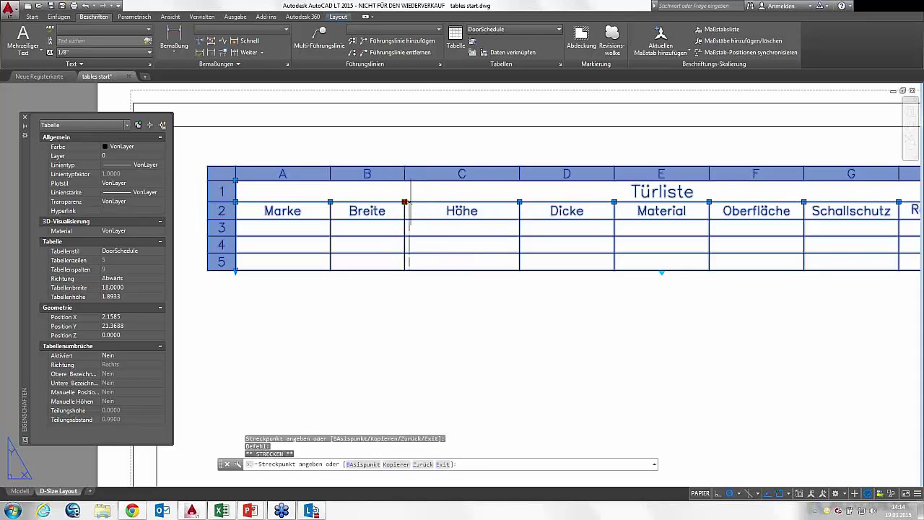
left_click(432, 202)
left_click(432, 202)
left_click(404, 202)
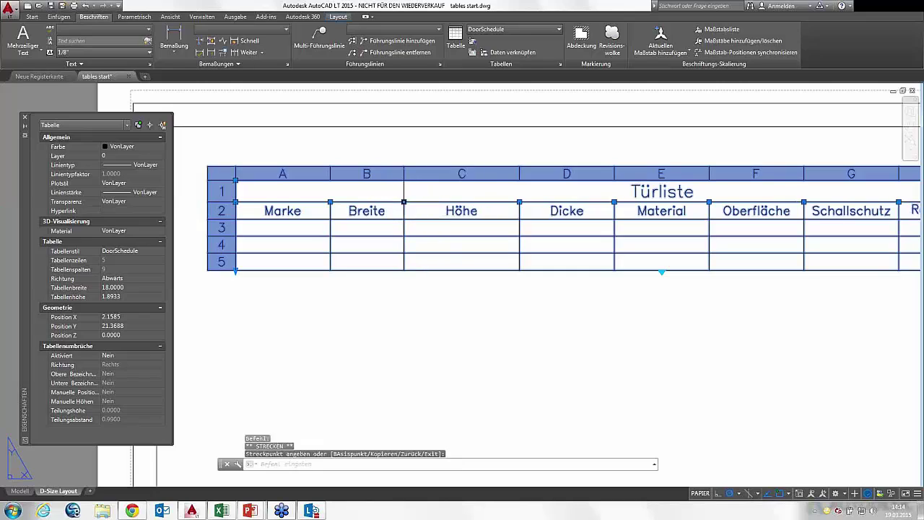
left_click(403, 202)
left_click(427, 202)
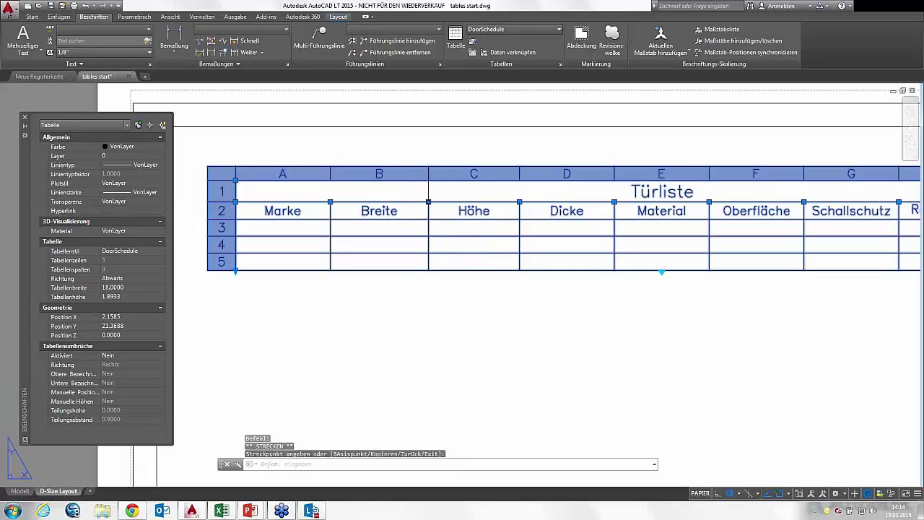
left_click(428, 202)
left_click(404, 202)
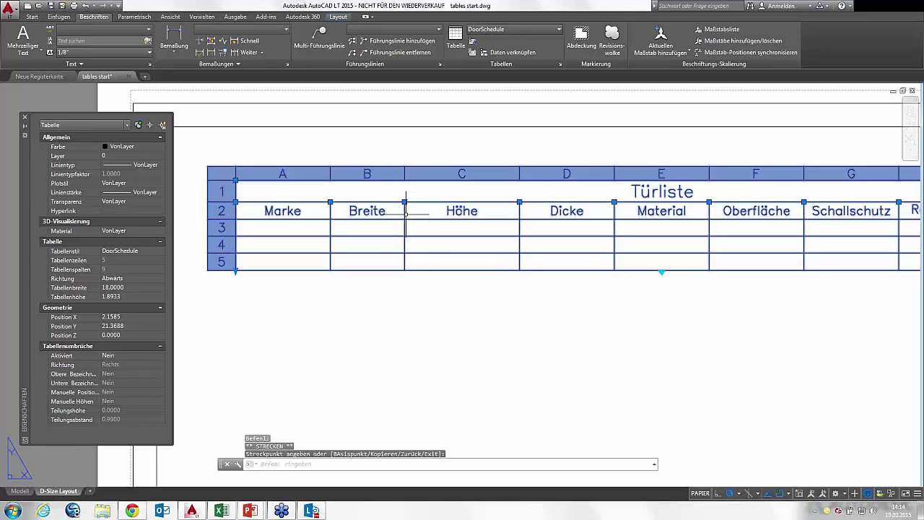
scroll(420, 197, "down", 2)
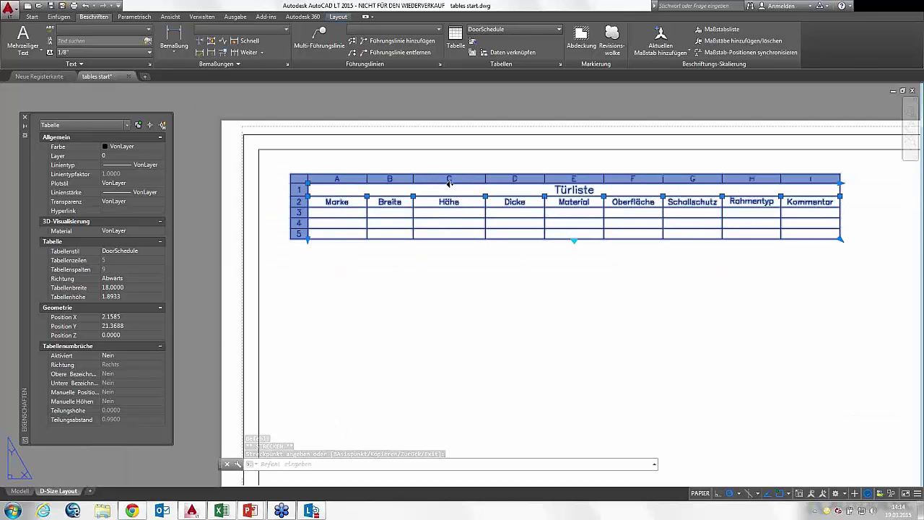
Step: Adjust column B's width and narrow column C to fit the Höhe header
mouse_move(812, 154)
middle_mouse_down()
mouse_move(401, 191)
mouse_move(704, 165)
middle_mouse_up()
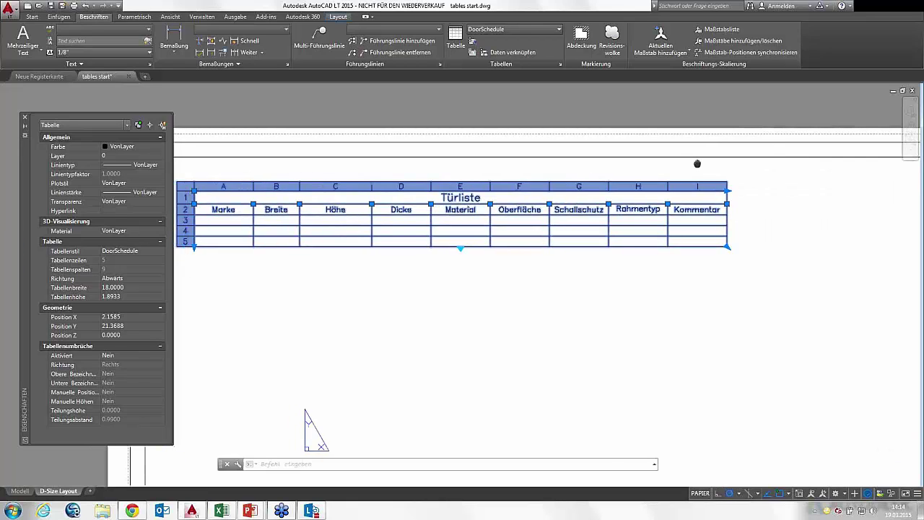
left_click(306, 207)
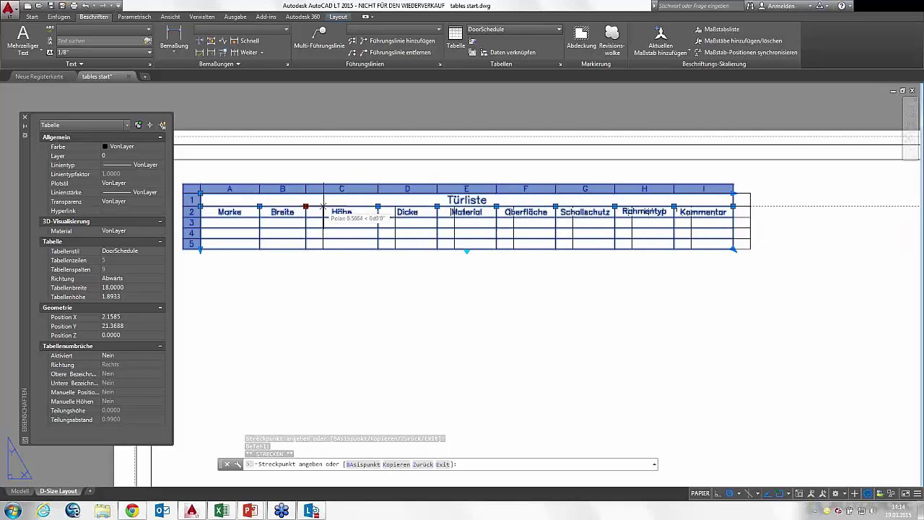
left_click(326, 206)
left_click(326, 207)
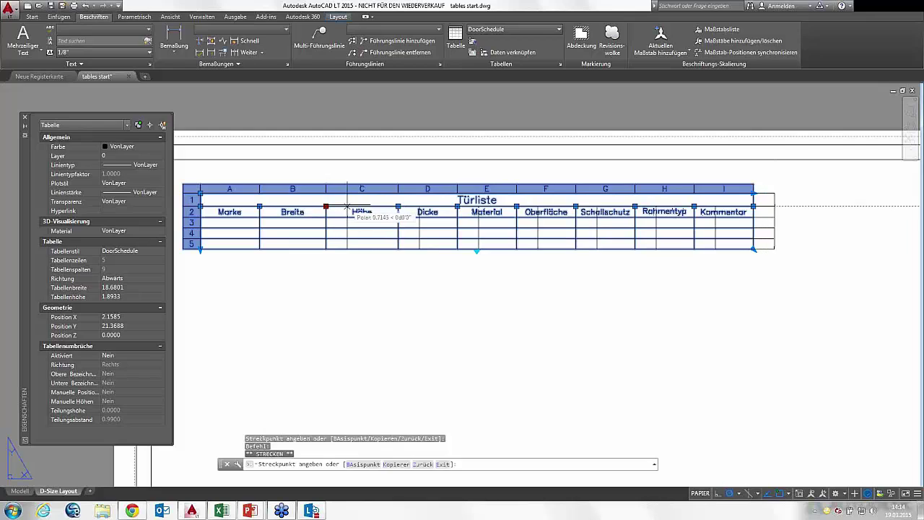
left_click(347, 206)
left_click(347, 206)
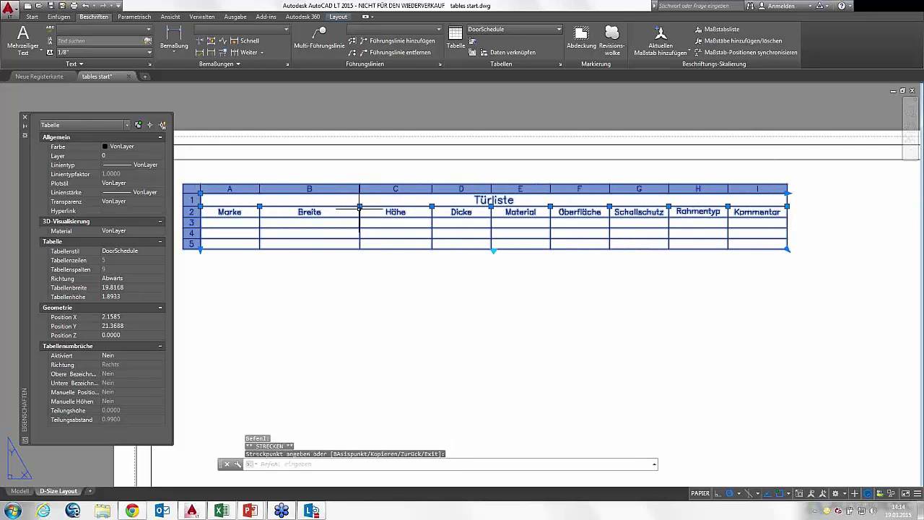
left_click(332, 207)
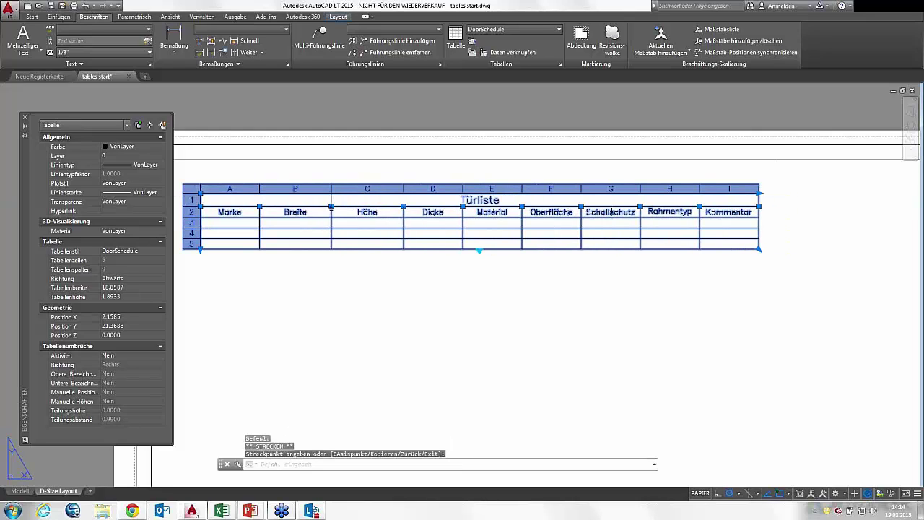
left_click(331, 206)
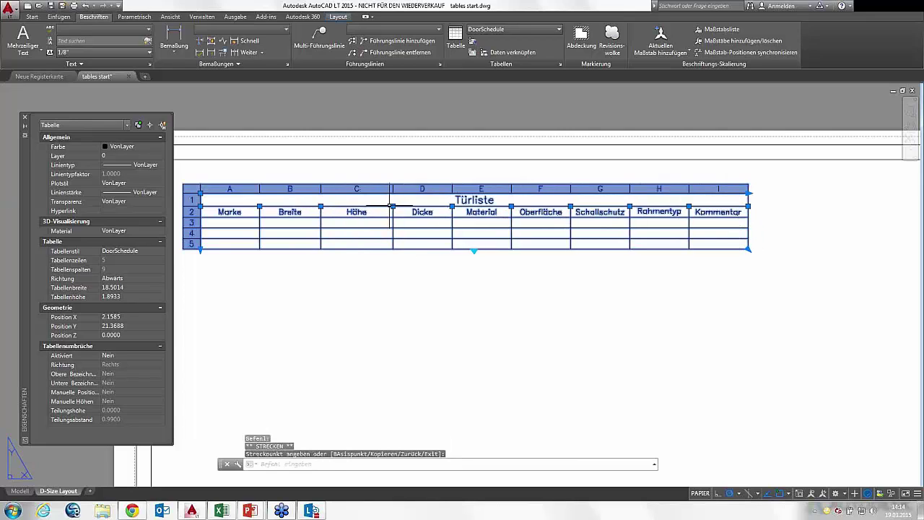
left_click(378, 206)
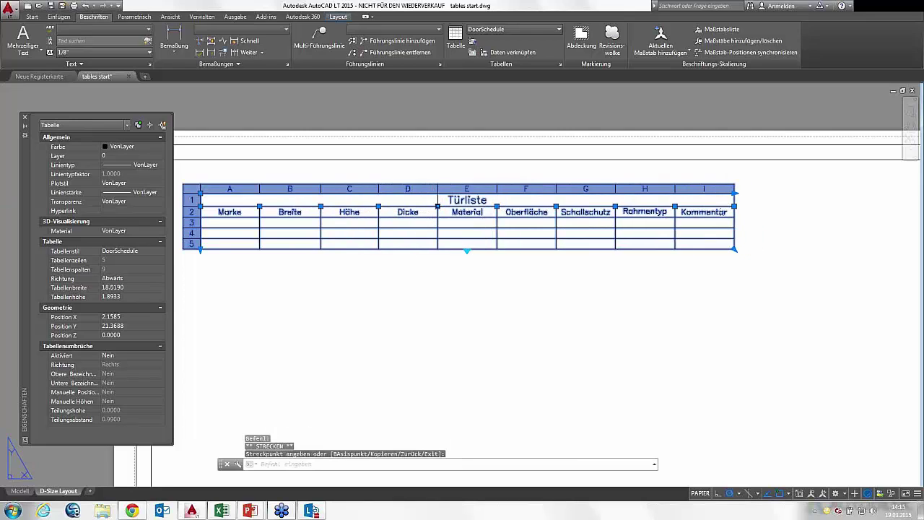
Step: Narrow column D for Dicke and widen F, G, H for Oberfläche, Schallschutz, Rahmentyp
left_click(437, 206)
left_click(429, 207)
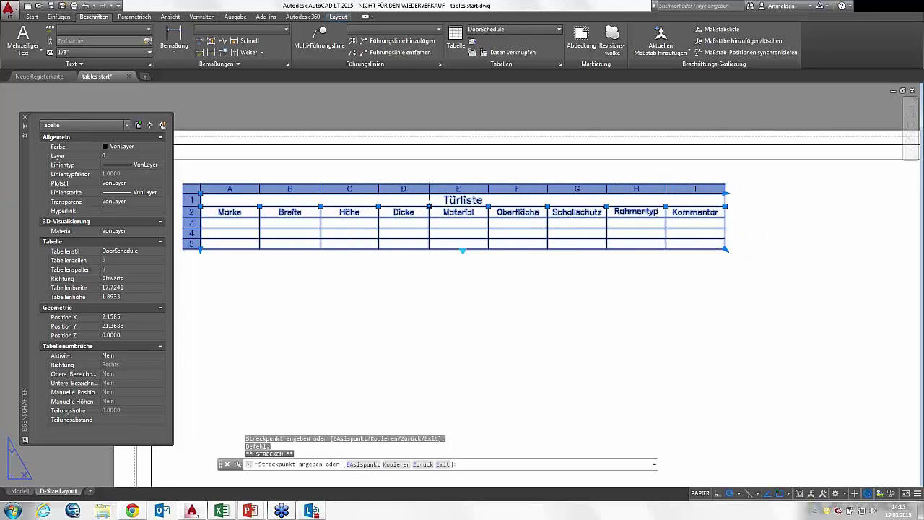
left_click(547, 206)
left_click(555, 206)
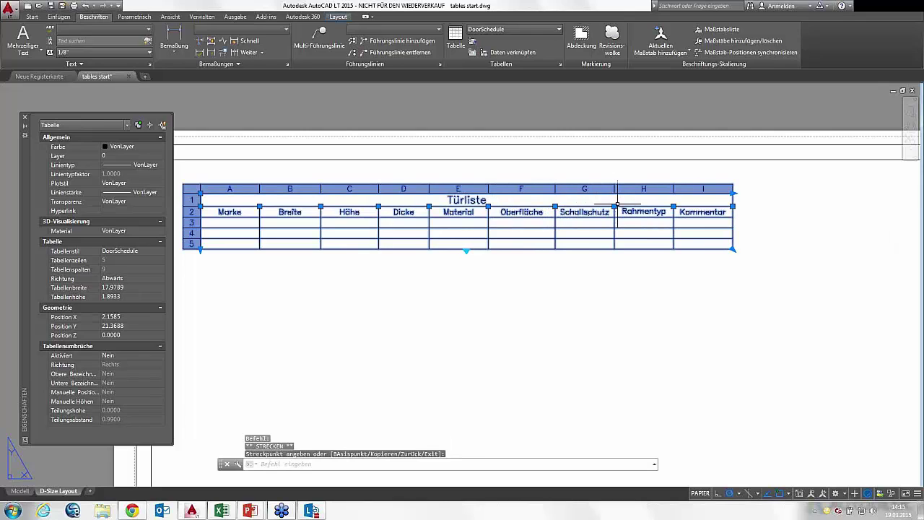
left_click(623, 206)
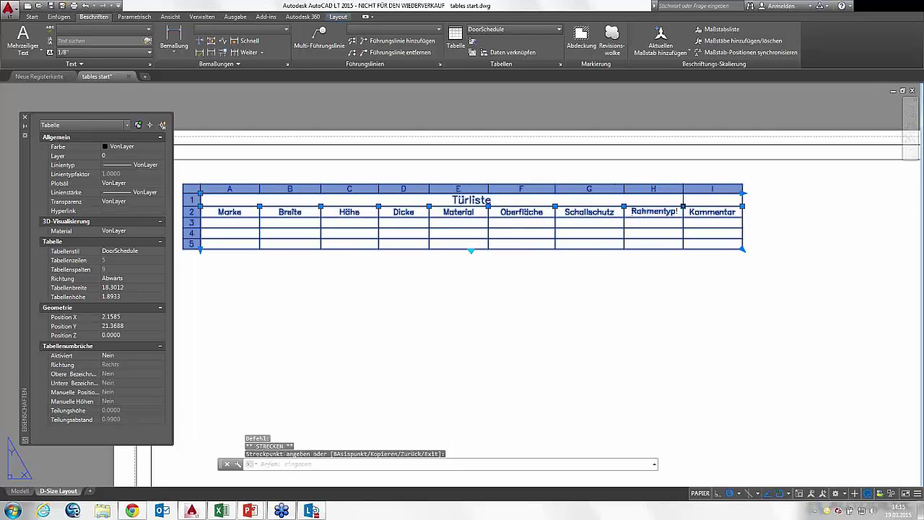
left_click(683, 207)
left_click(693, 206)
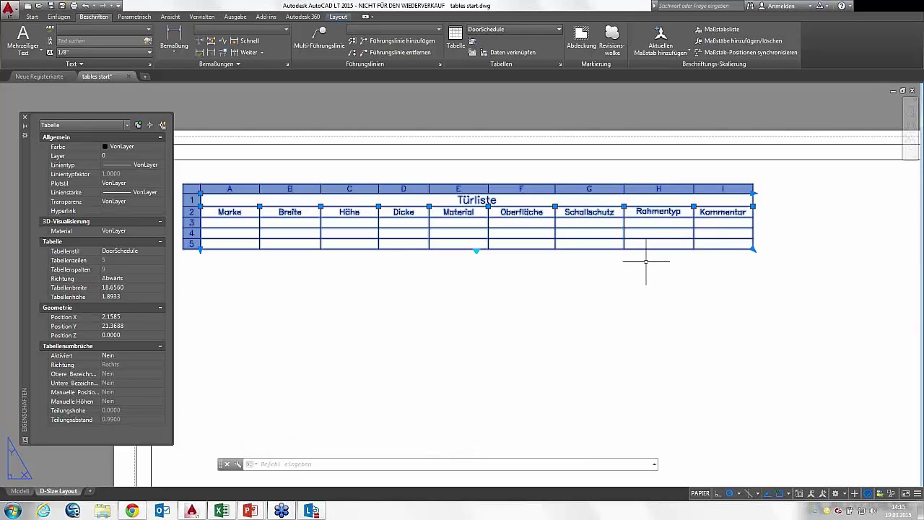
key("Escape")
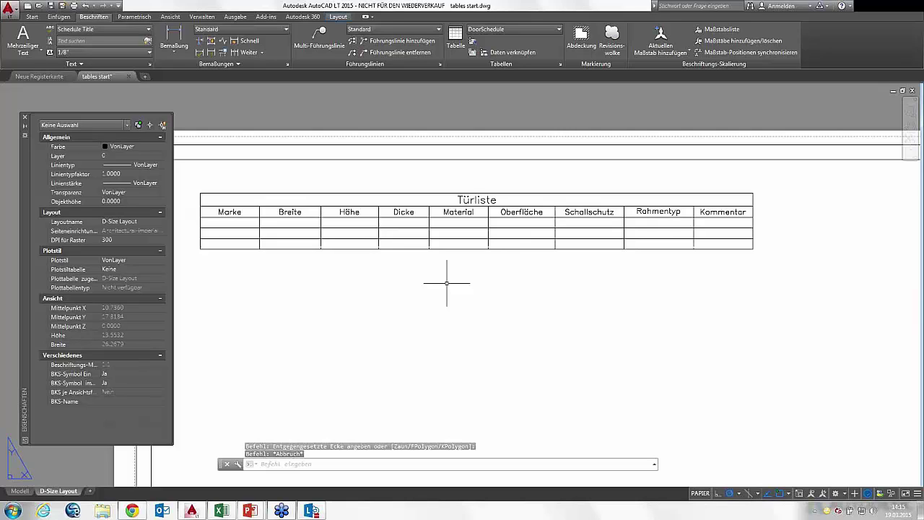
Step: Select the Türliste table, then its Marke and Breite header cells to show cell properties
left_click(456, 247)
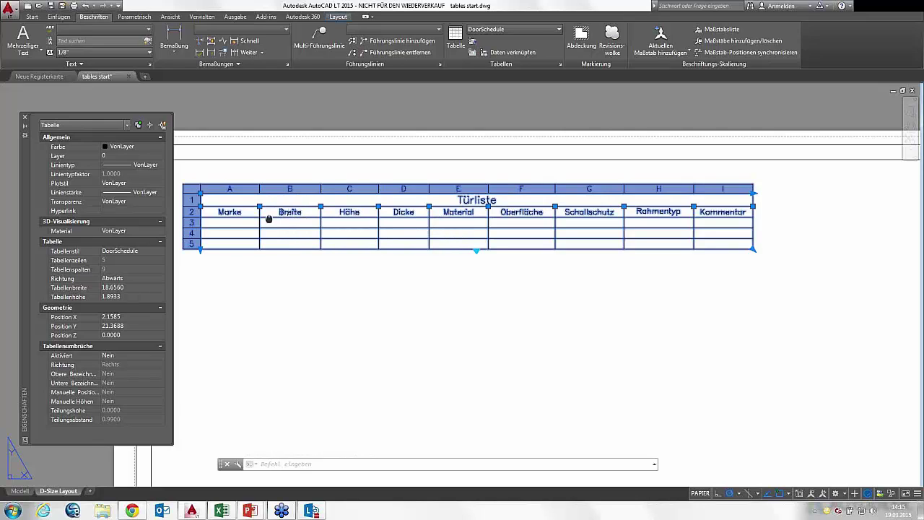
middle_click_drag(268, 218, 301, 228)
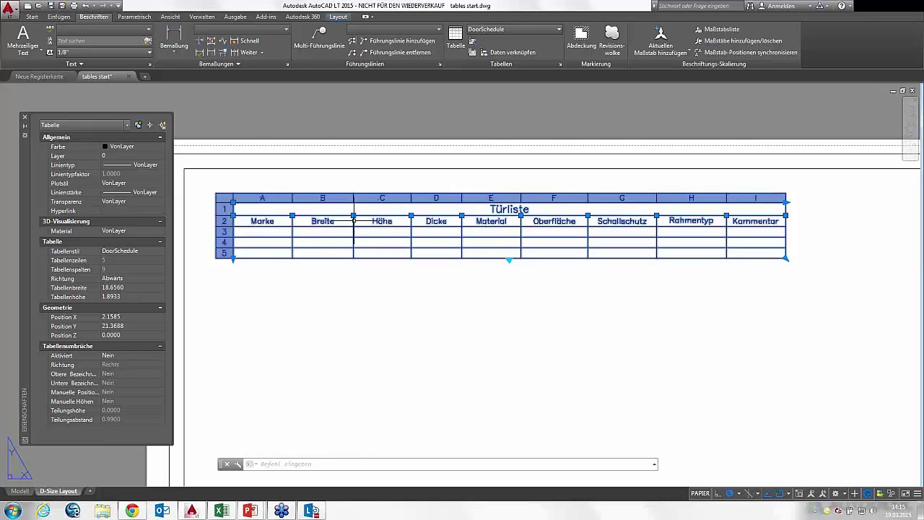
left_click(273, 223)
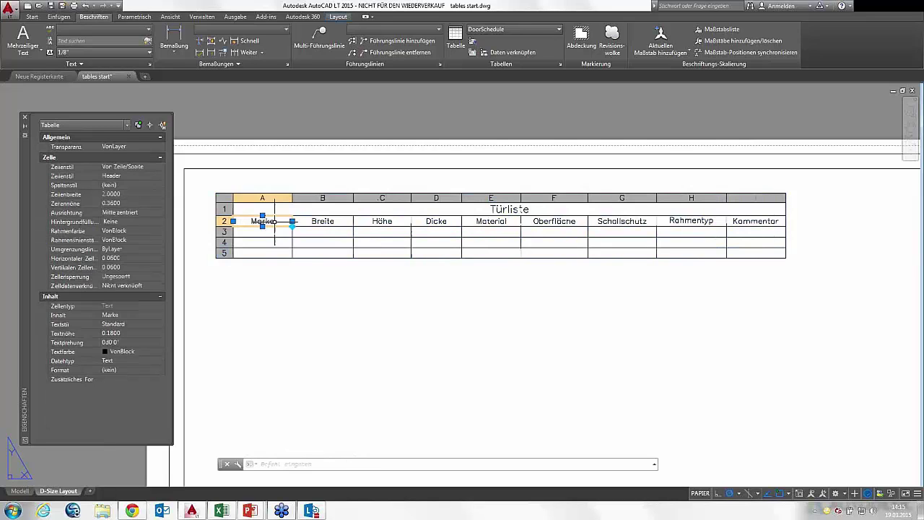
left_click(311, 218)
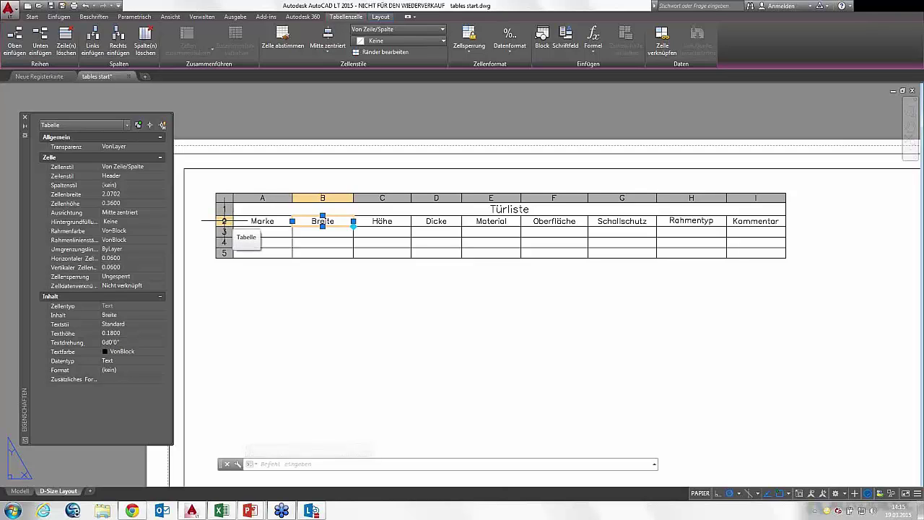
Step: Select header row 2 of the Türliste table and bring up its row context menu
left_click(225, 221)
left_click(225, 220)
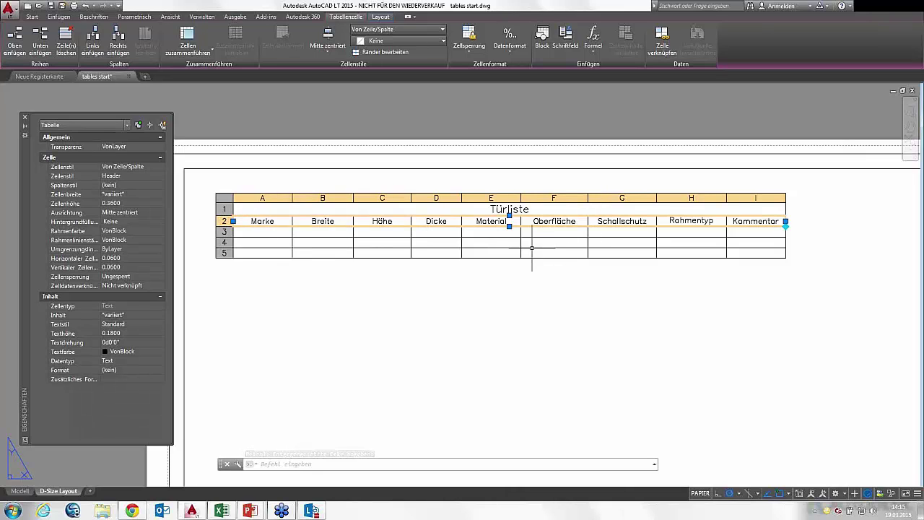
middle_click_drag(537, 247, 515, 247)
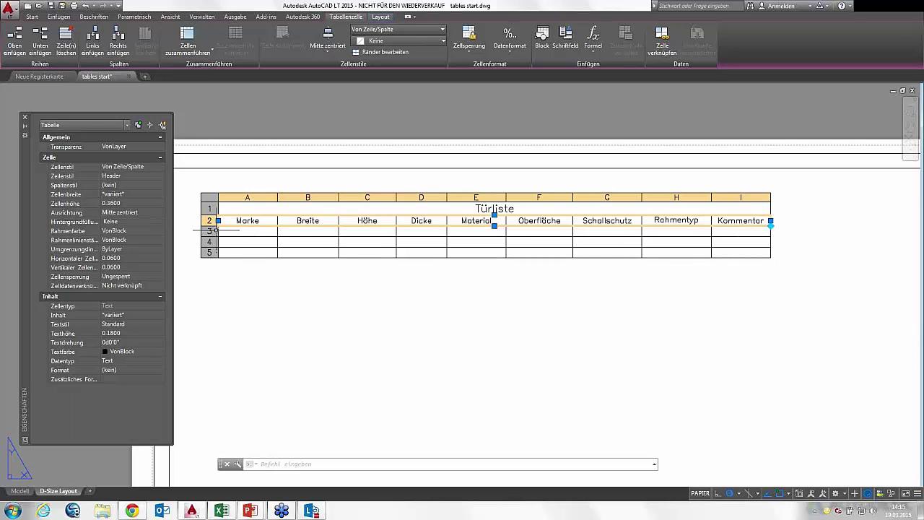
right_click(210, 220)
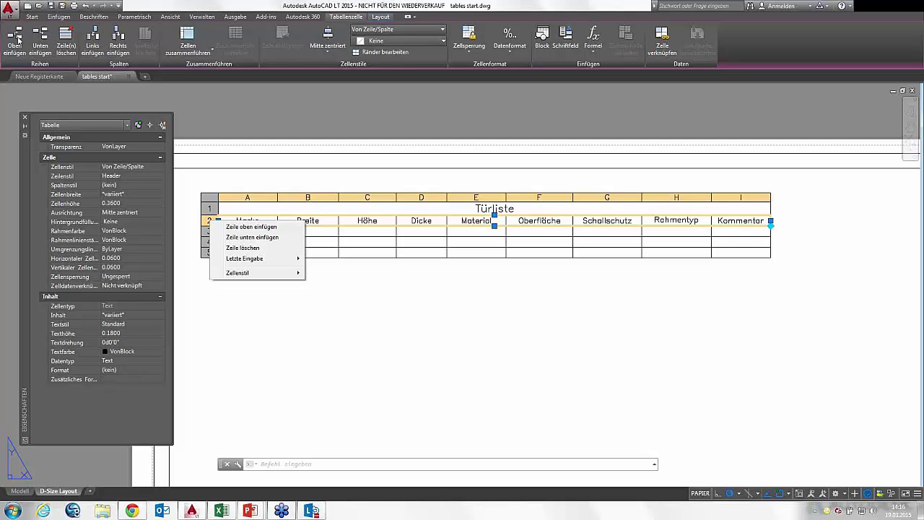
Step: Insert an empty row above the header row, then select the title cell and column G
left_click(16, 40)
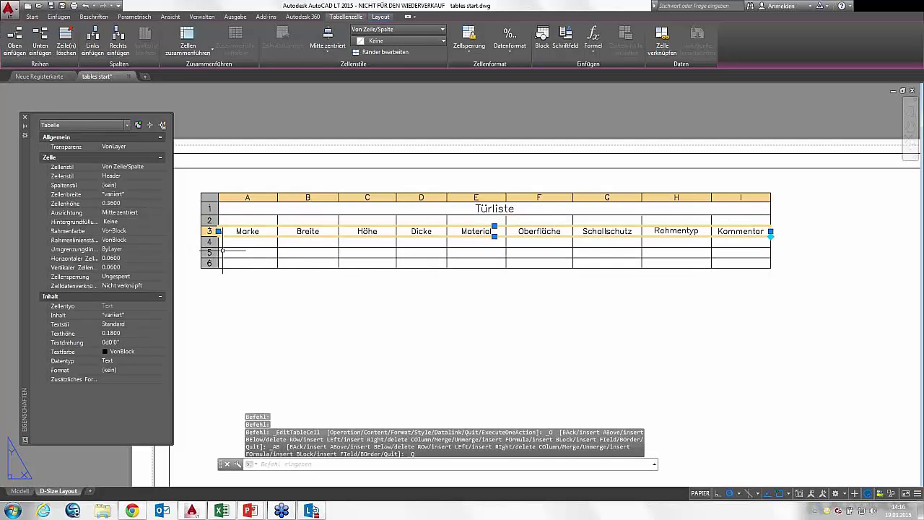
key("Escape")
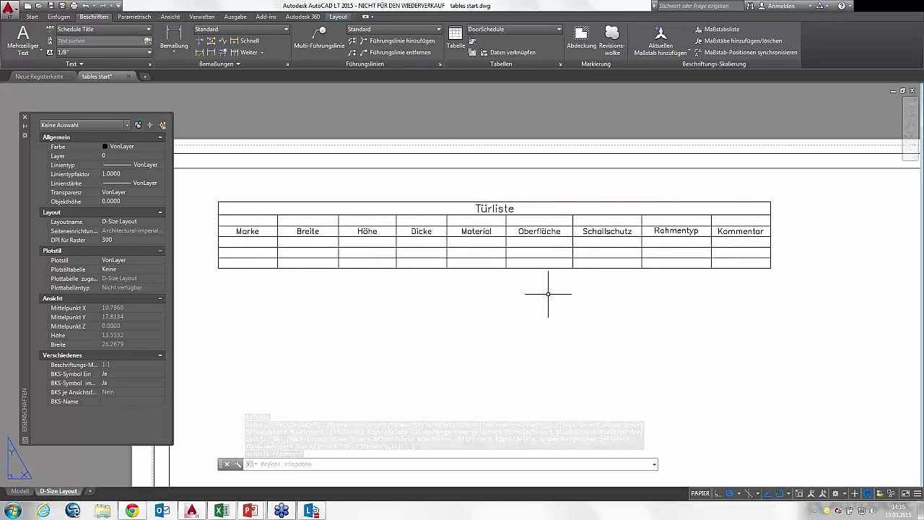
left_click(540, 208)
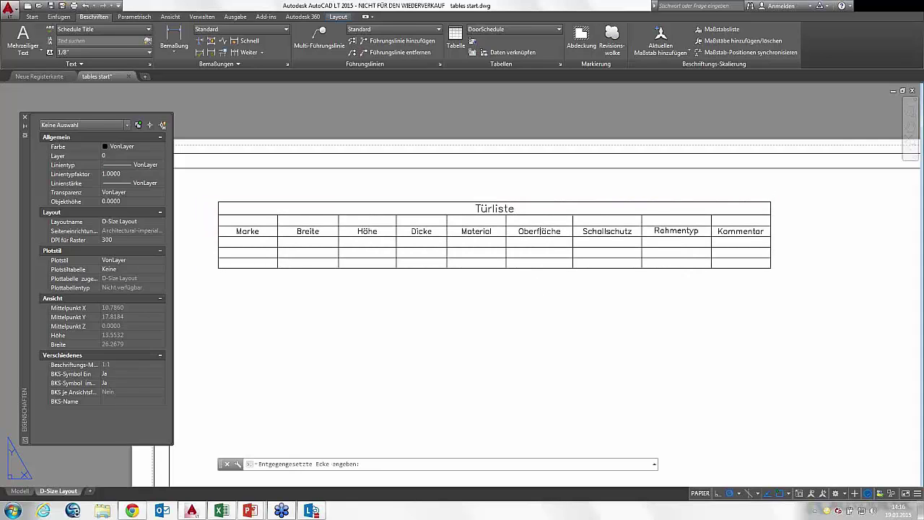
left_click(609, 197)
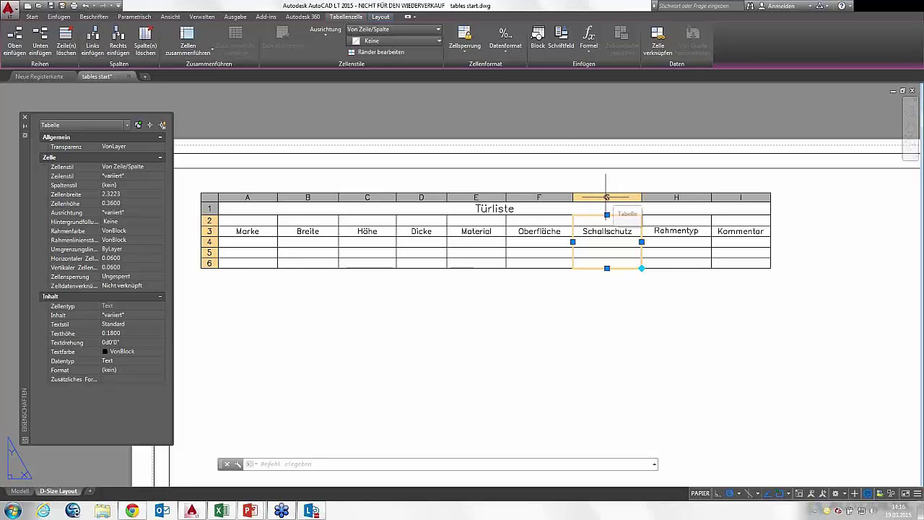
Step: Insert a column left of Schallschutz and enter the header 'Brandschutz' in cell G3
right_click(602, 199)
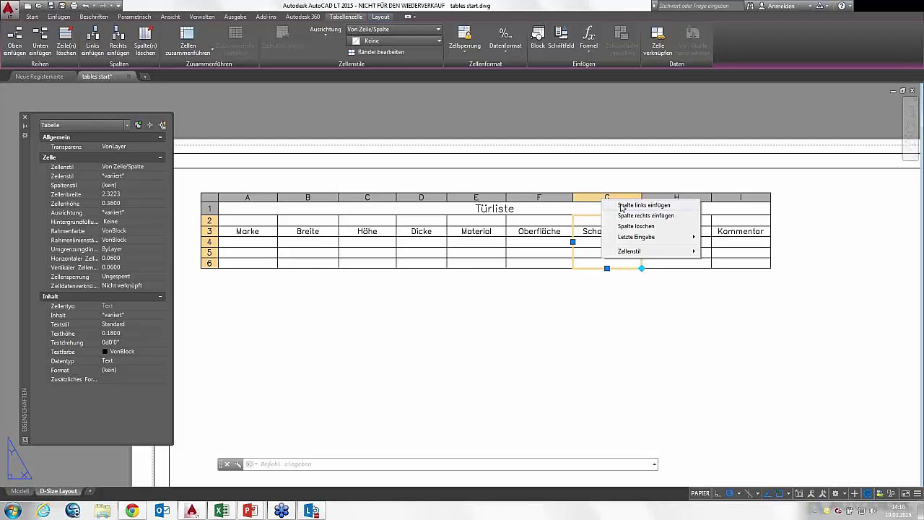
left_click(621, 205)
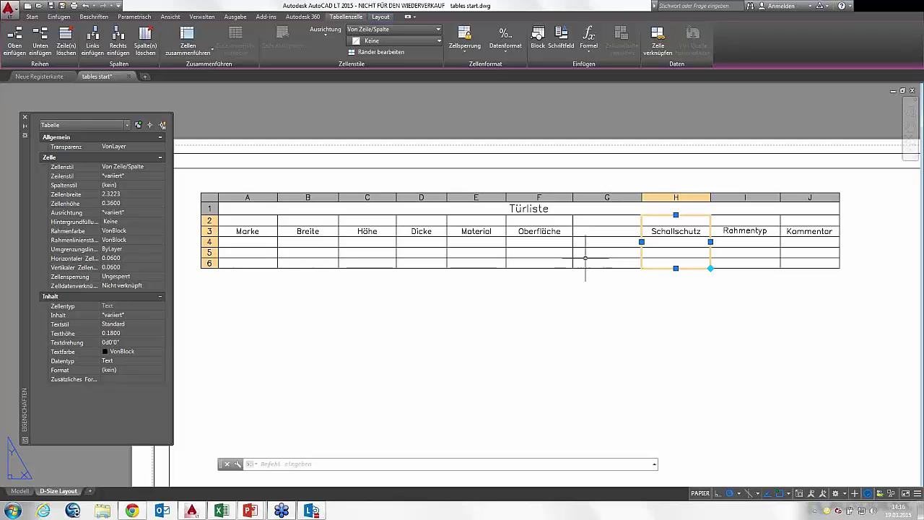
left_click(590, 233)
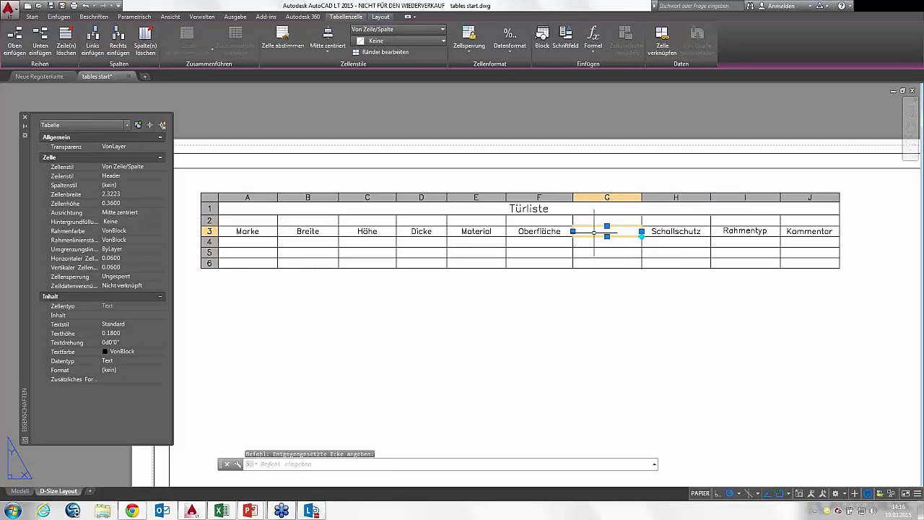
double_click(593, 232)
type("Brand")
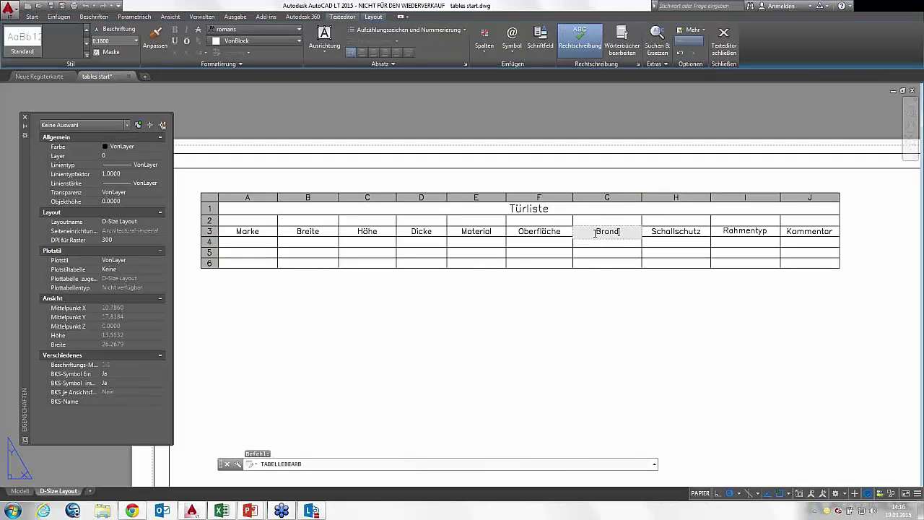
type("schutz")
key("Return")
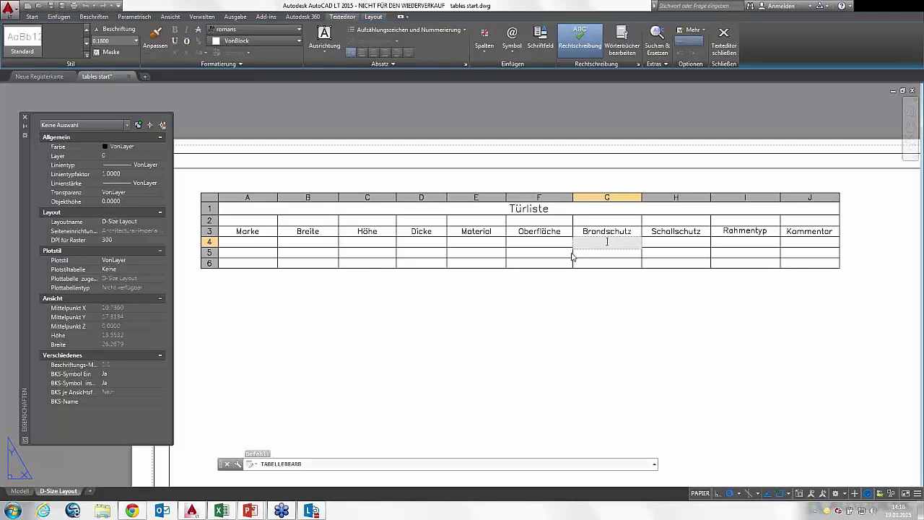
middle_click_drag(574, 250, 574, 261)
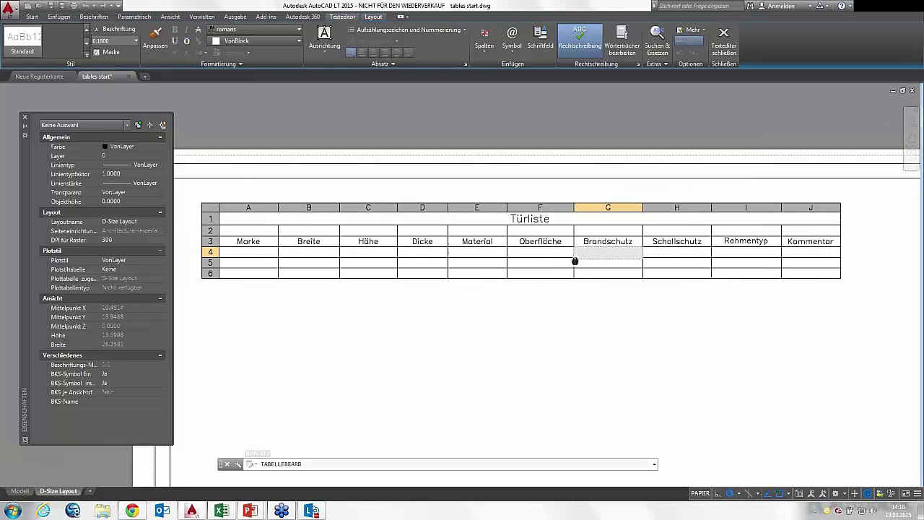
key("Escape")
left_click(305, 230)
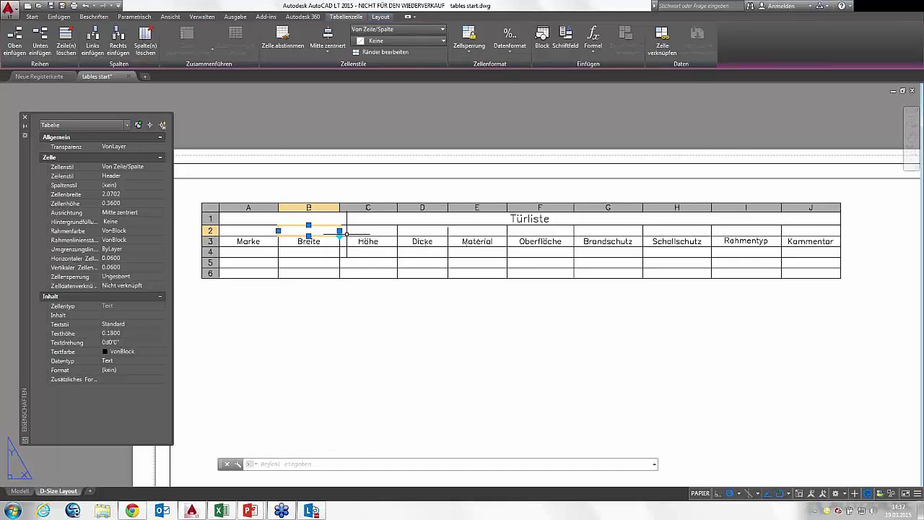
Step: Select cells B2 through F2 and merge them all into a single cell
left_click(521, 229, "shift")
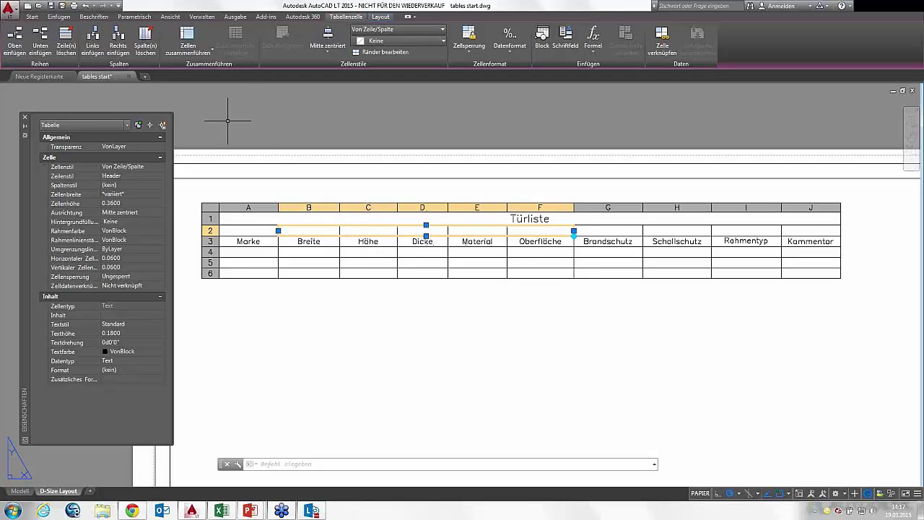
left_click(186, 36)
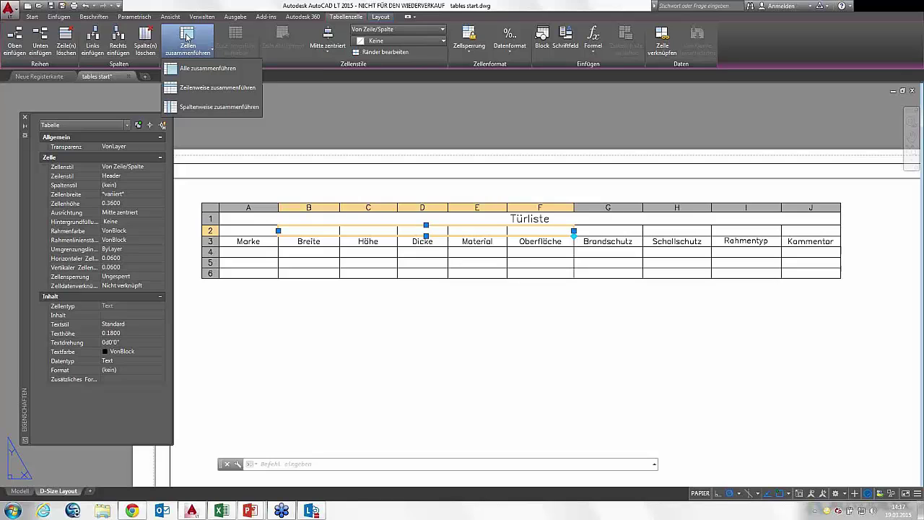
left_click(208, 67)
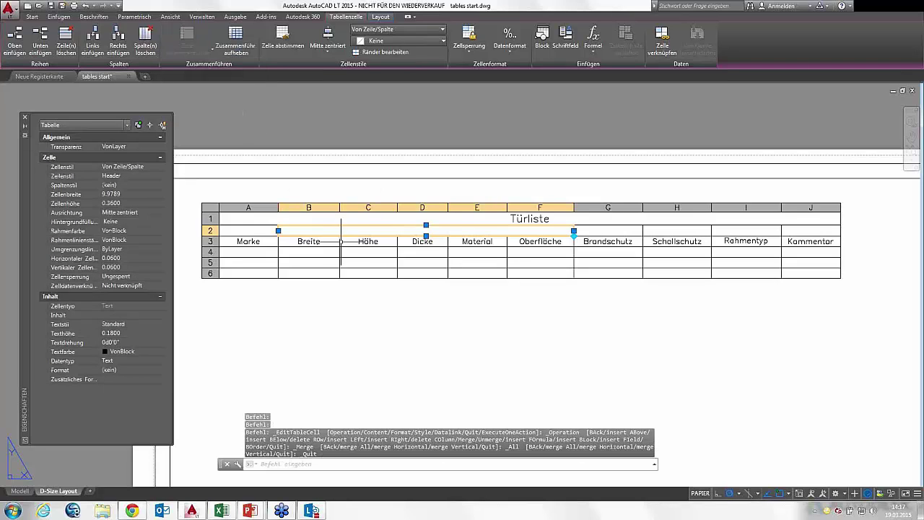
key("Escape")
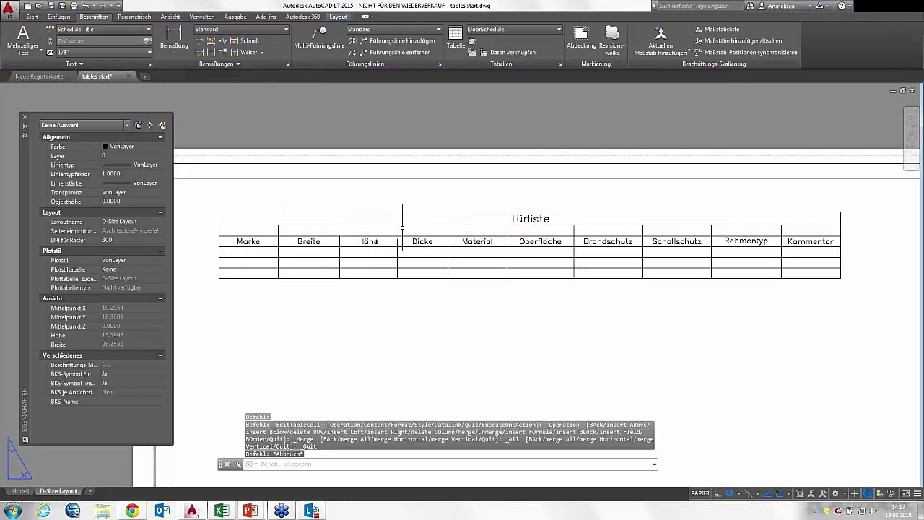
Step: Enter 'Tür' in the merged row-2 cell above Breite–Oberfläche and leave table editing
left_click(421, 229)
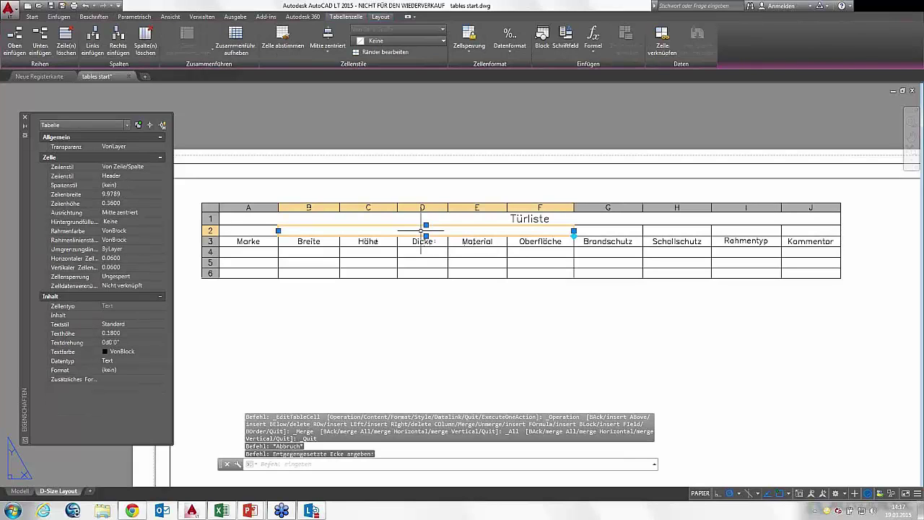
double_click(422, 231)
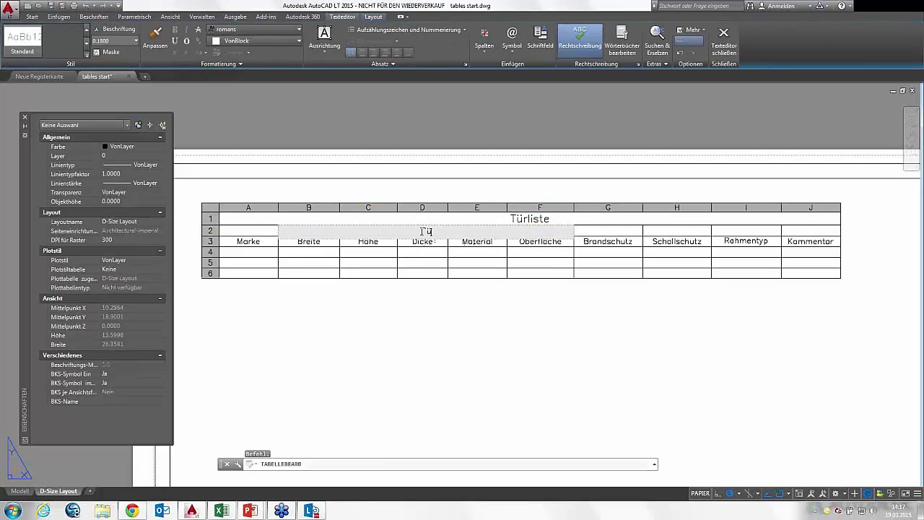
type("Tür")
key("Return")
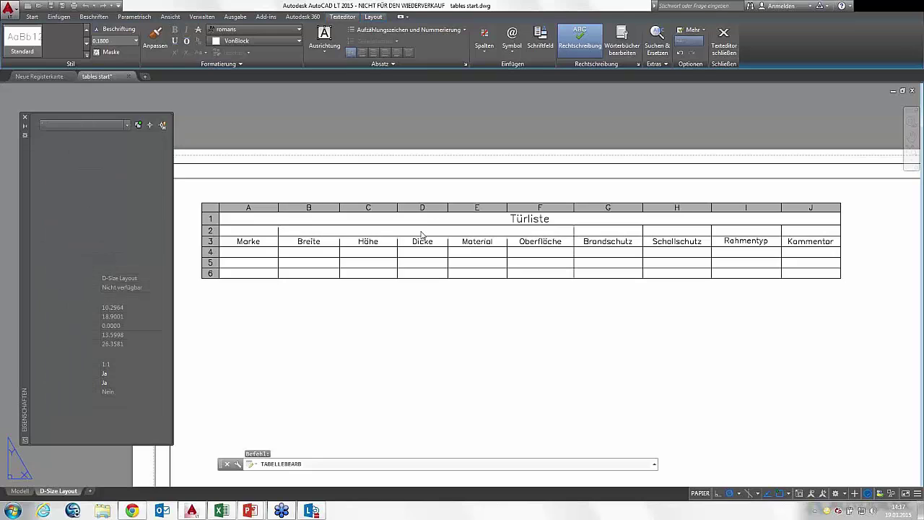
key("Escape")
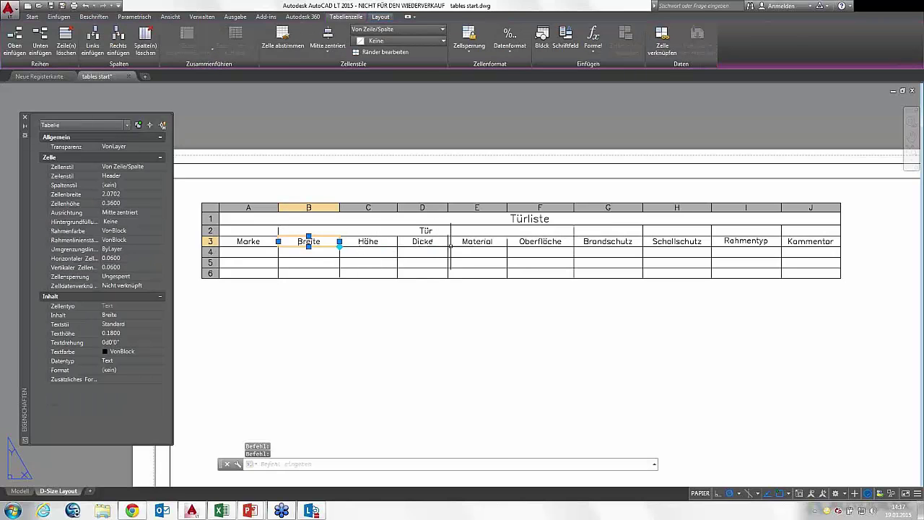
key("Escape")
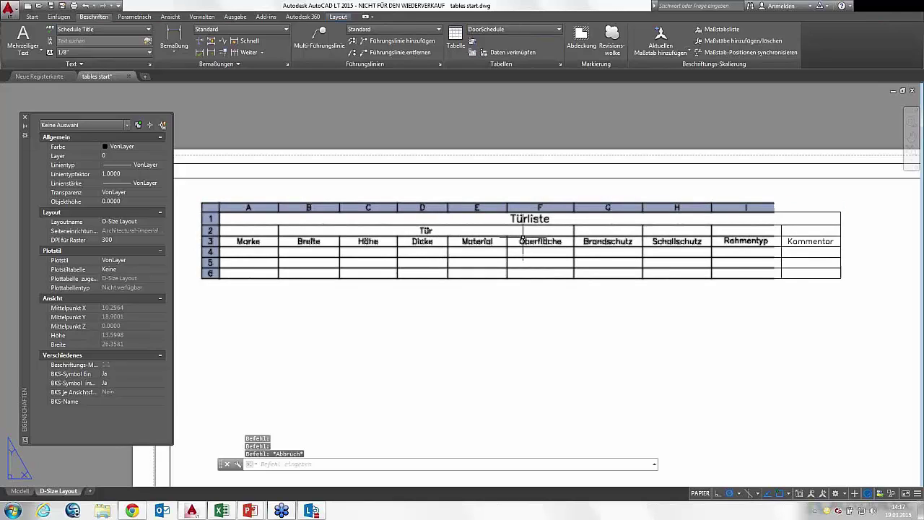
mouse_move(524, 242)
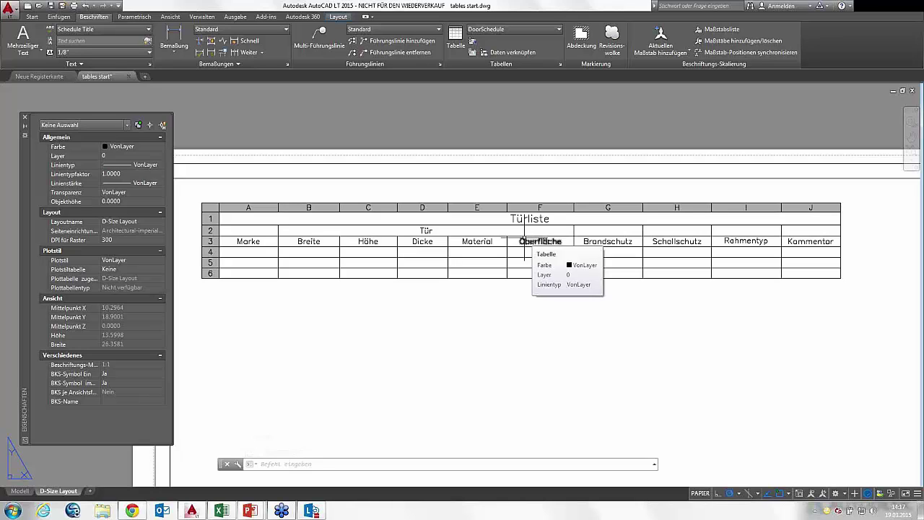
scroll(524, 238, "down", 1)
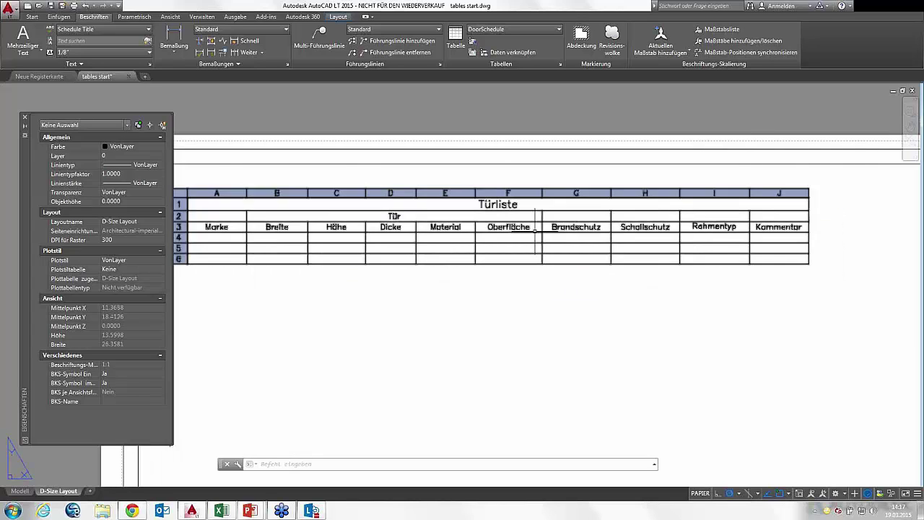
scroll(531, 232, "down", 2)
middle_click_drag(534, 230, 408, 192)
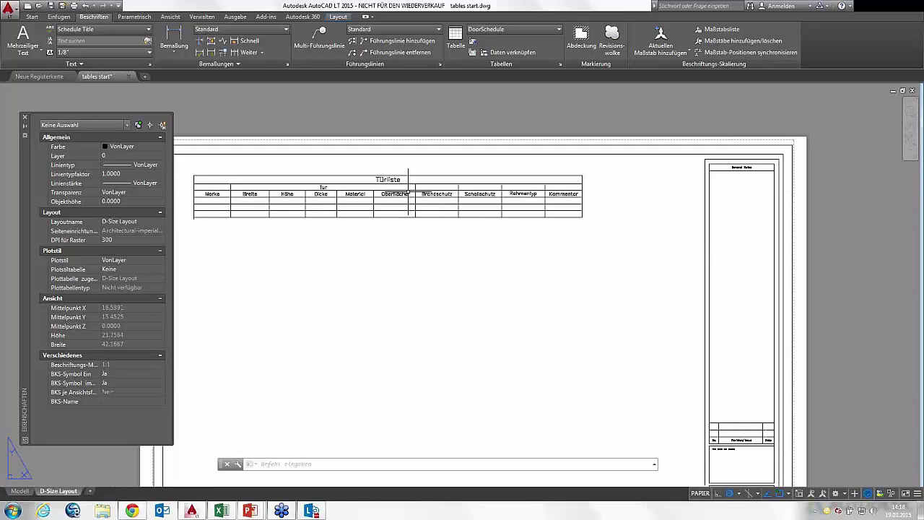
middle_click_drag(409, 192, 433, 185)
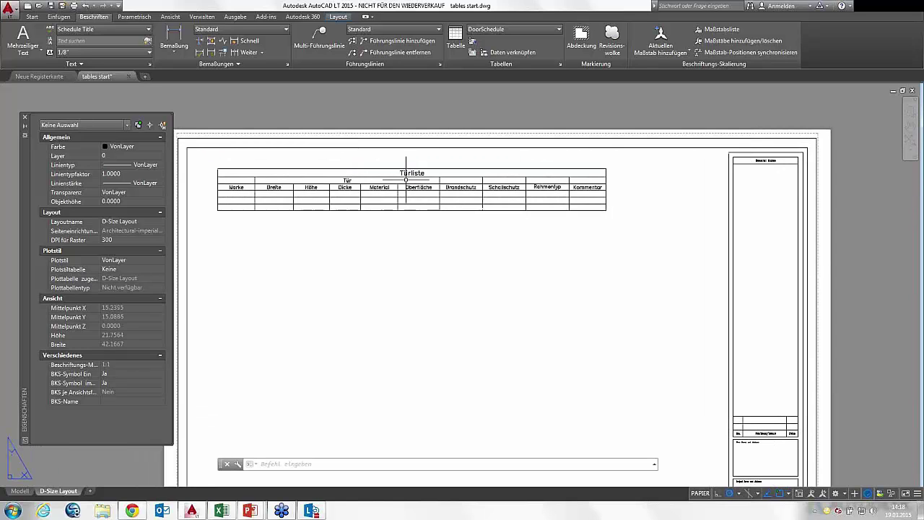
middle_click_drag(405, 180, 405, 189)
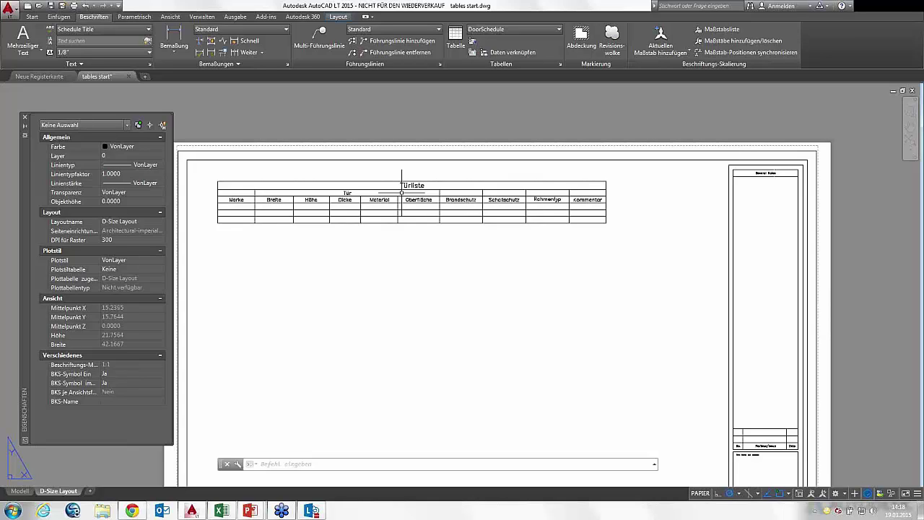
middle_click_drag(401, 193, 383, 157)
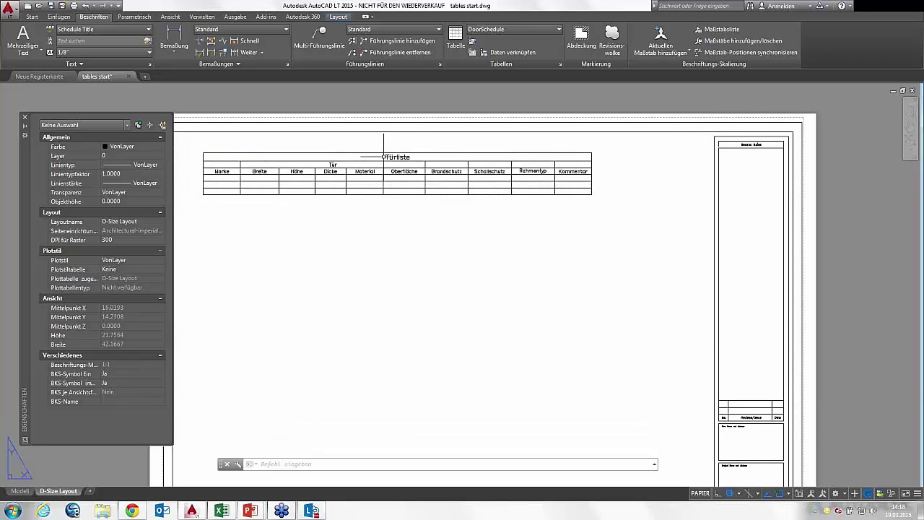
scroll(383, 156, "up", 2)
scroll(442, 101, "up", 1)
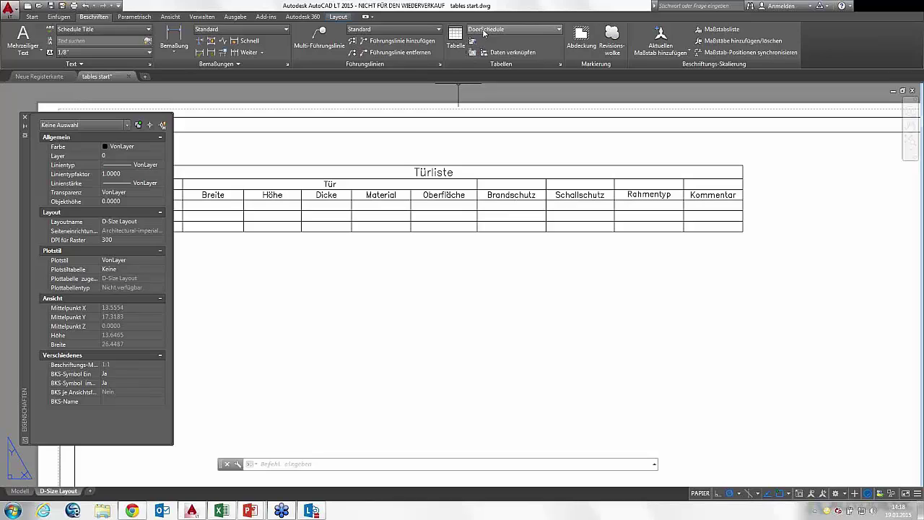
Step: Open the DoorSchedule style in table style management, check its cell styles, and close both dialogs
left_click(510, 30)
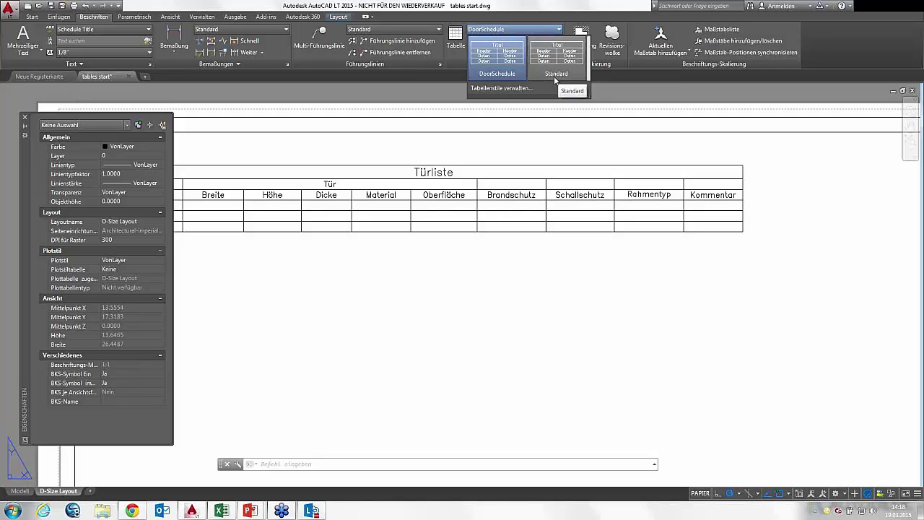
left_click(505, 89)
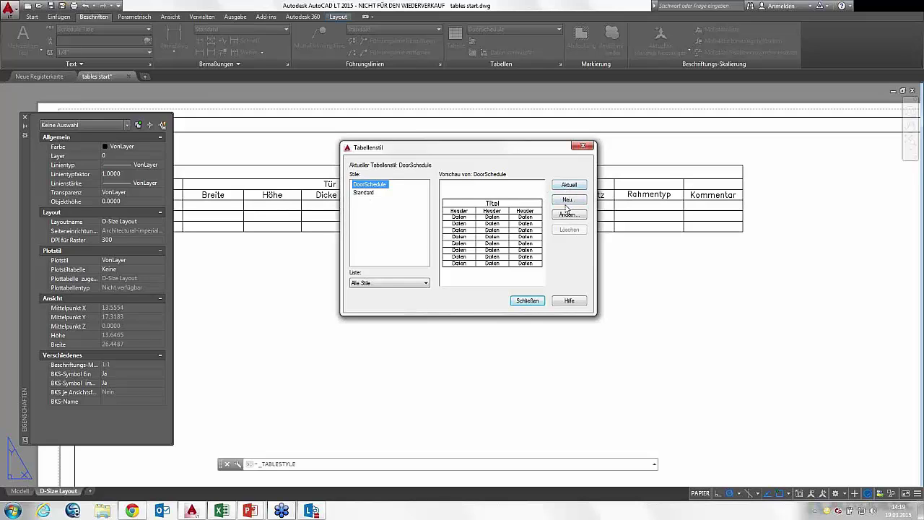
left_click(566, 216)
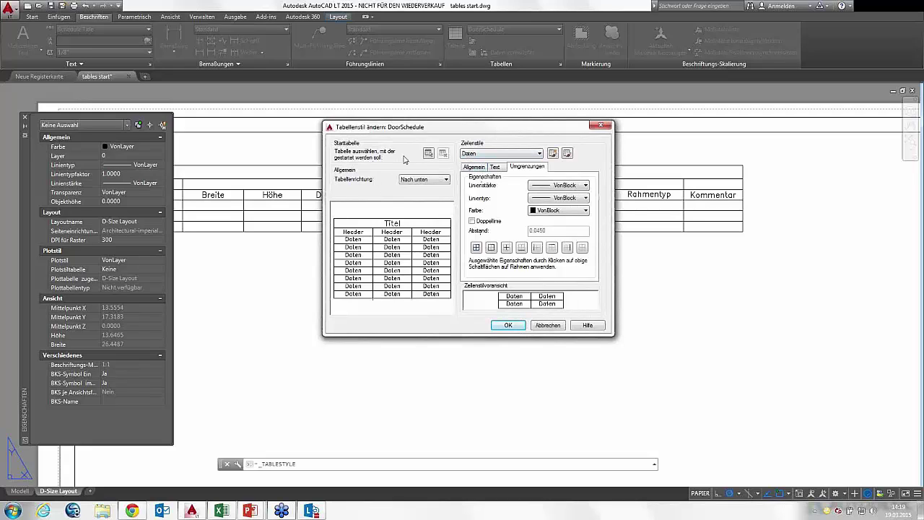
mouse_move(481, 130)
left_mouse_down()
mouse_move(493, 251)
mouse_move(494, 214)
left_mouse_up()
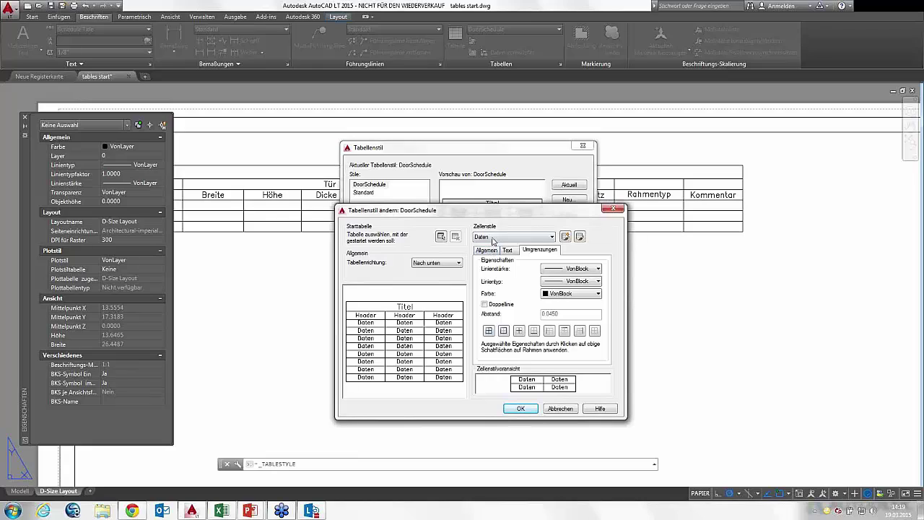
left_click(493, 238)
left_click(482, 247)
left_click(557, 408)
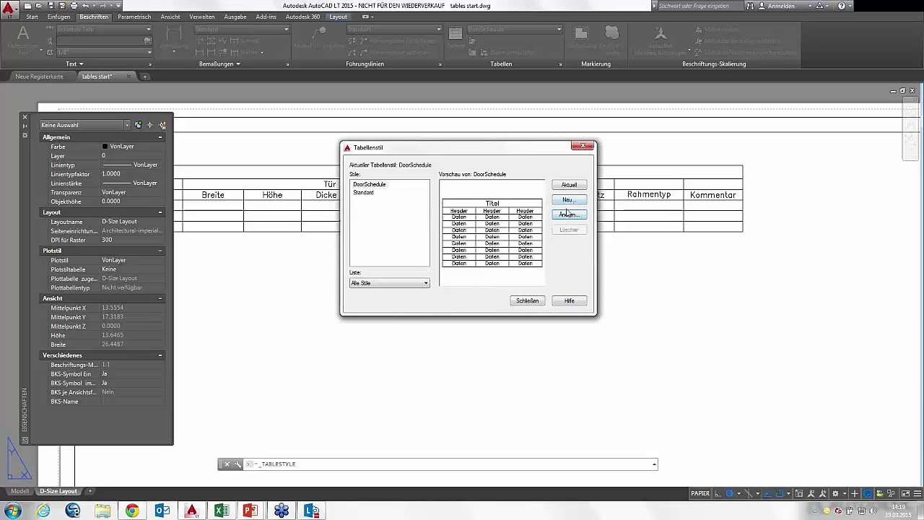
left_click(527, 301)
Step: Set the Türliste table's Tabellenstil to Standard in the Properties palette
left_click(483, 241)
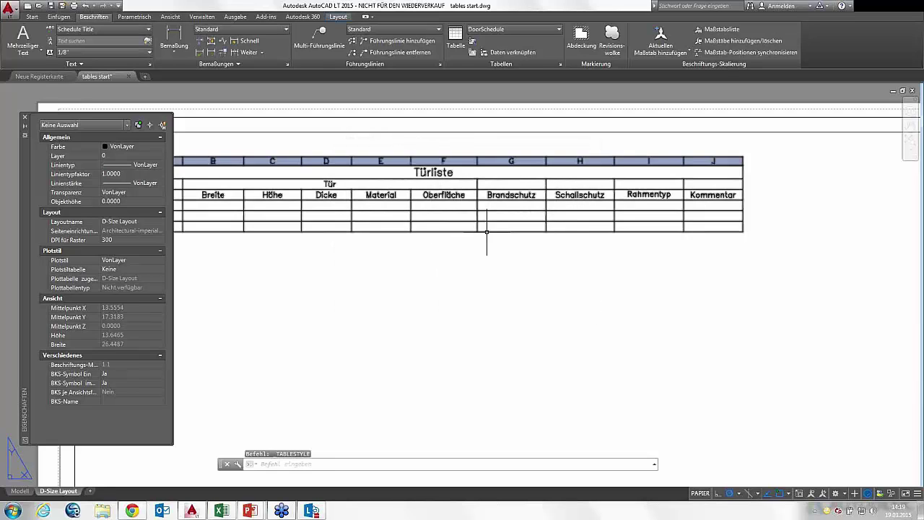
left_click(486, 232)
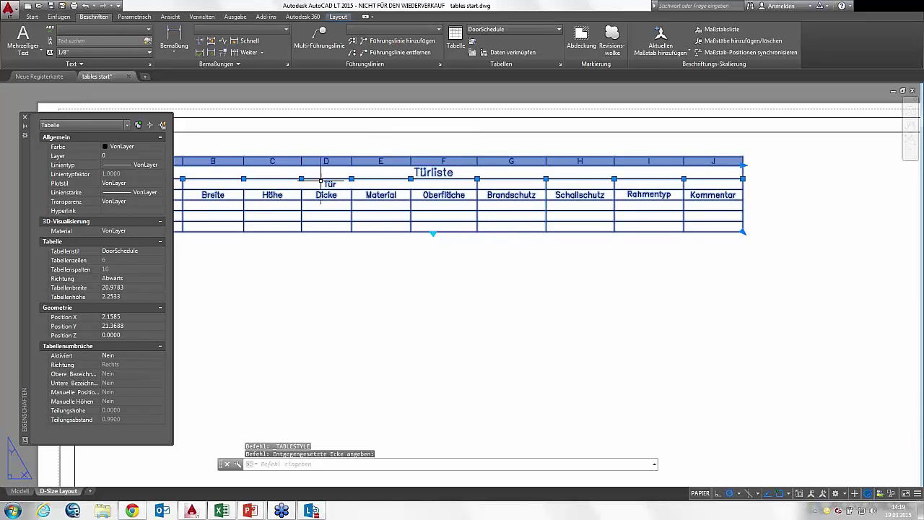
left_click(141, 253)
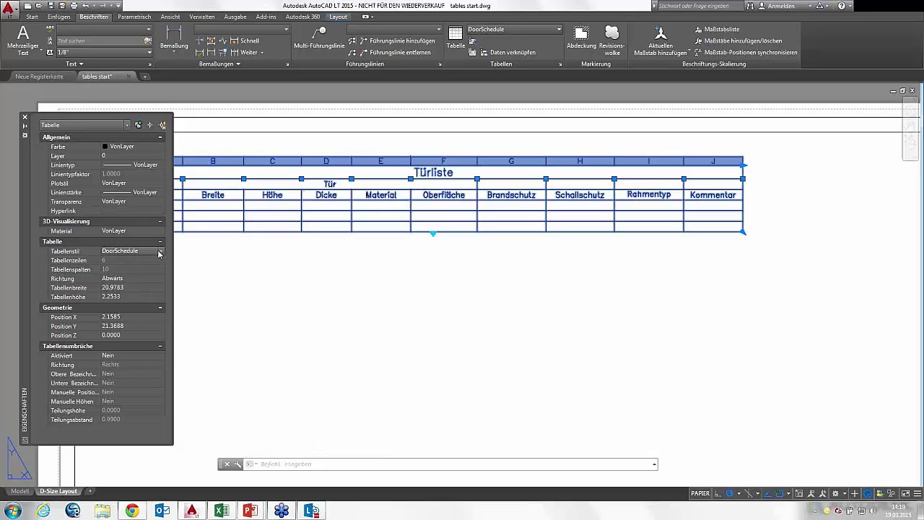
left_click(160, 253)
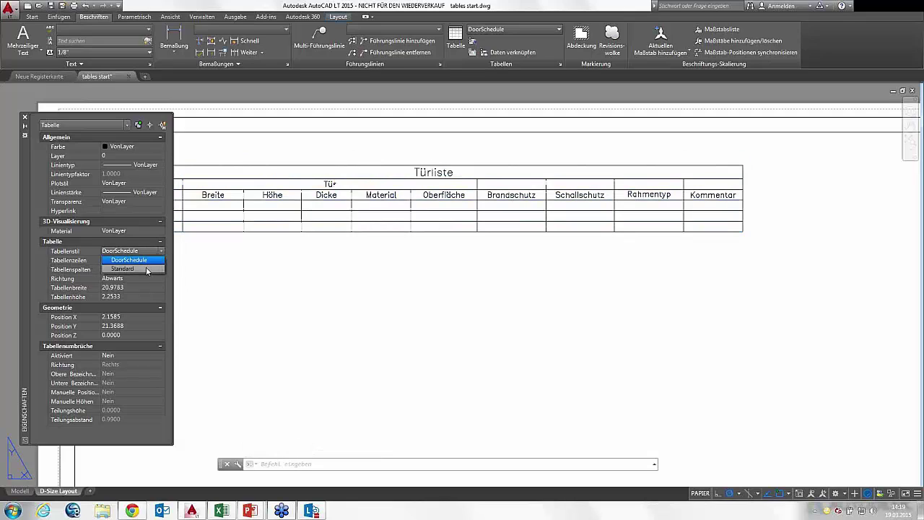
left_click(147, 268)
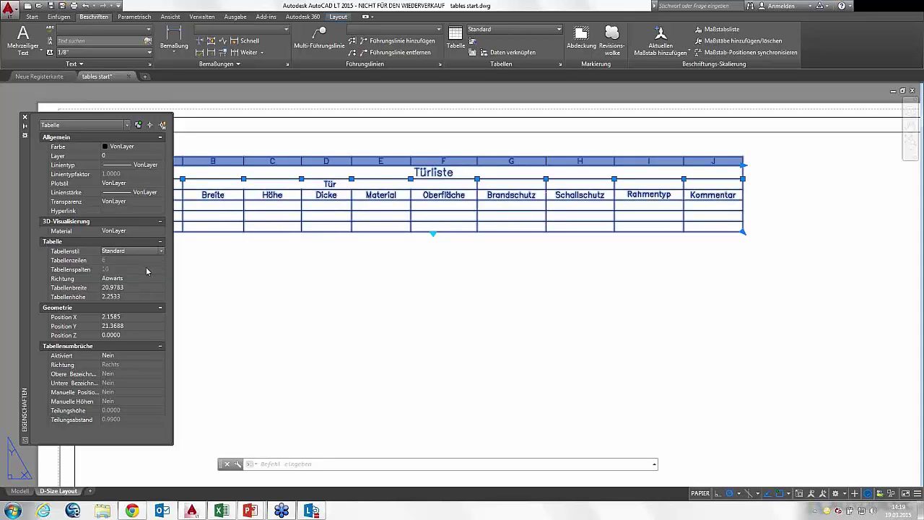
key("Escape")
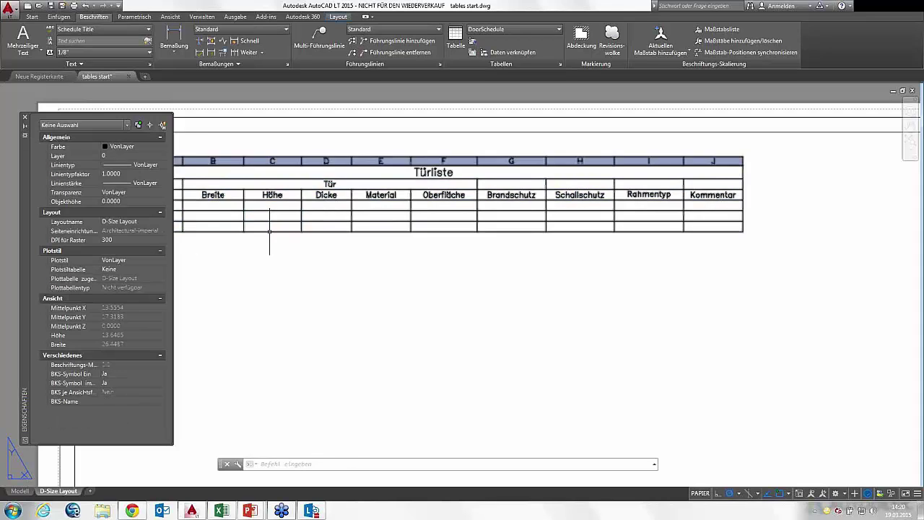
Step: Reselect the Türliste table to confirm it now uses the Standard style
left_click(269, 231)
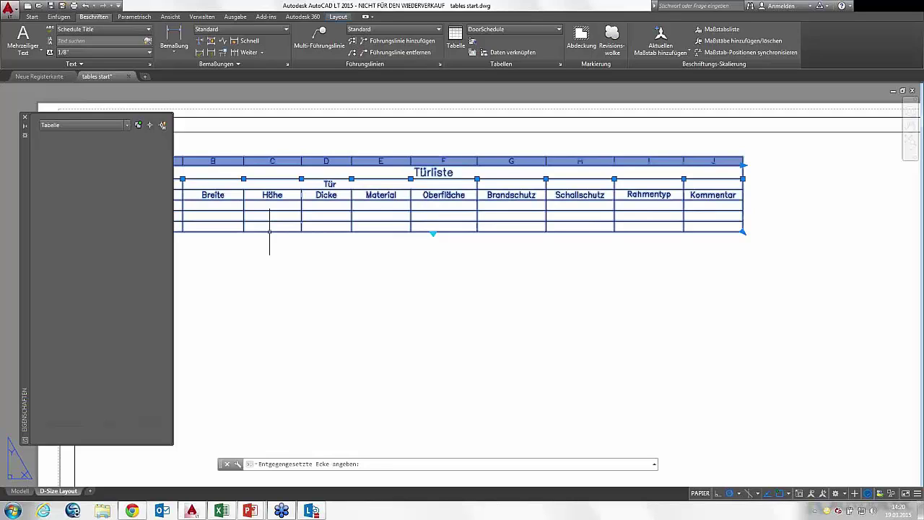
left_click(269, 231)
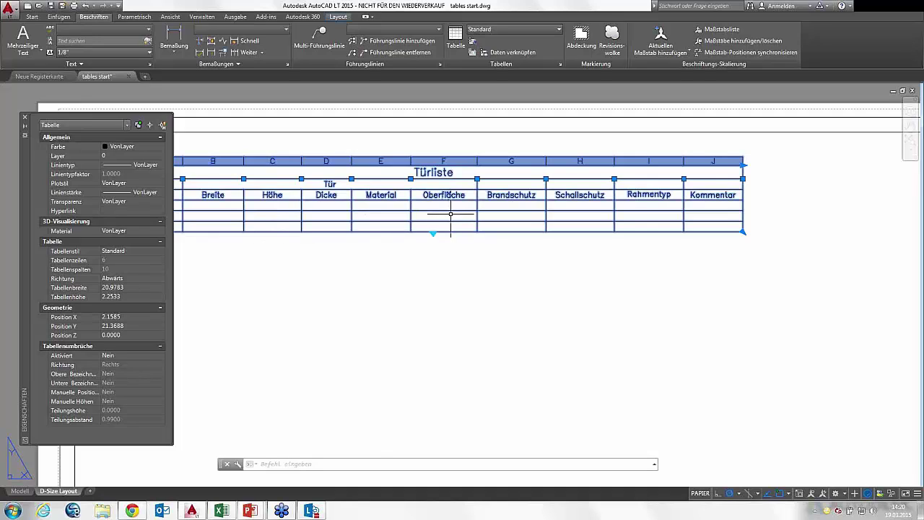
key("Escape")
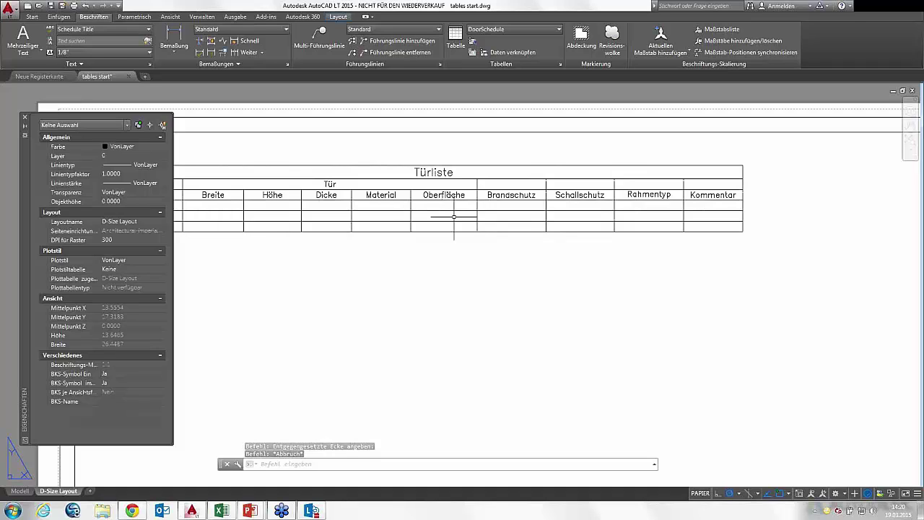
left_click(458, 231)
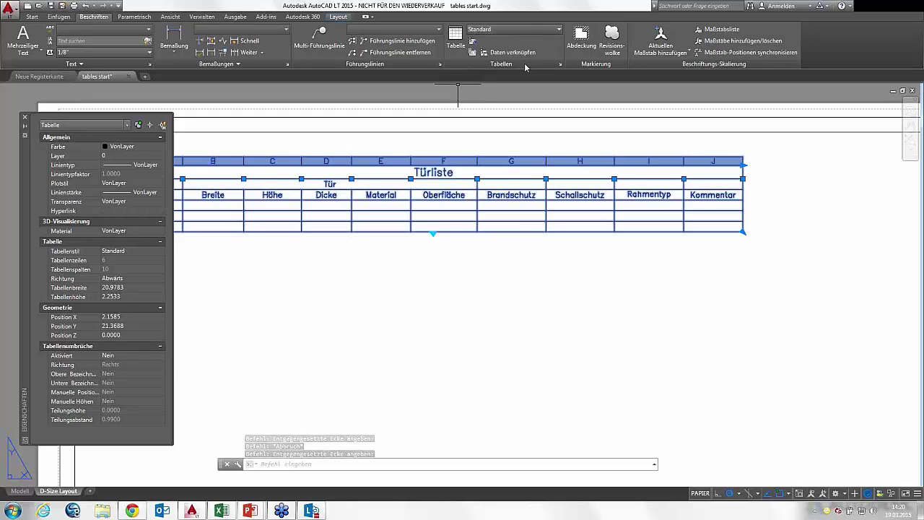
left_click(531, 173)
key("Escape")
Step: Zoom around the layout sheet and start the Tabelle command from the Beschriften ribbon
scroll(482, 182, "down", 3)
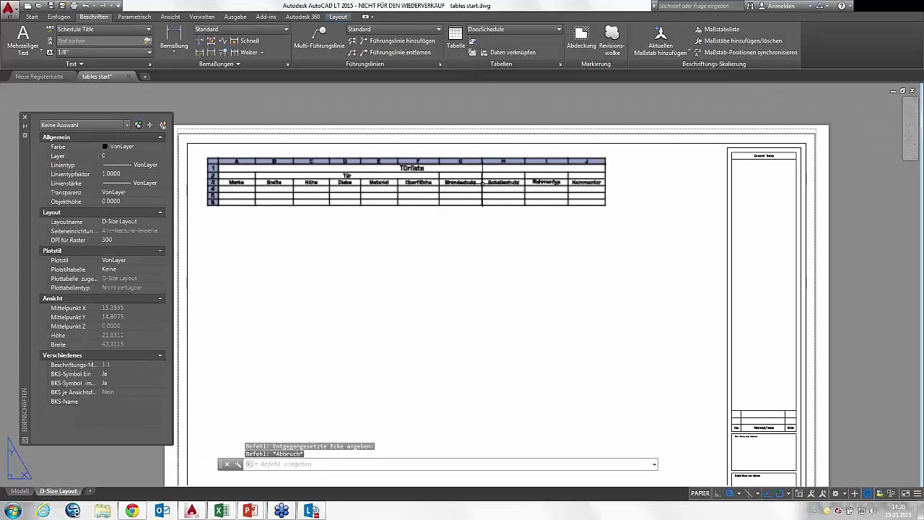
scroll(465, 190, "down", 2)
scroll(405, 163, "down", 1)
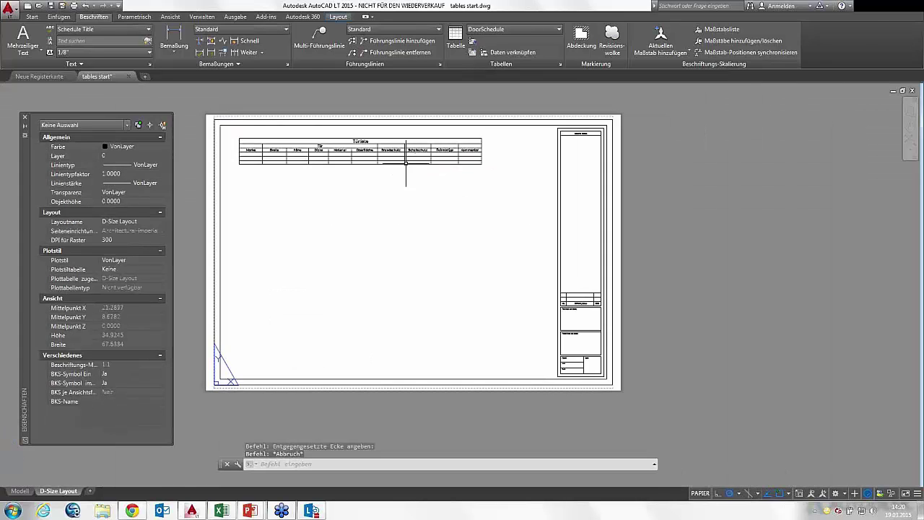
scroll(406, 163, "up", 1)
scroll(382, 190, "up", 1)
scroll(397, 217, "up", 1)
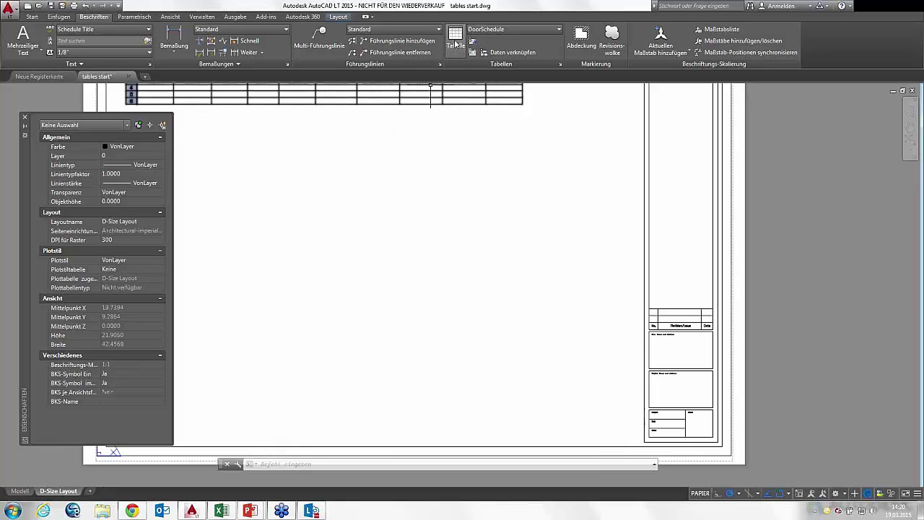
left_click(455, 43)
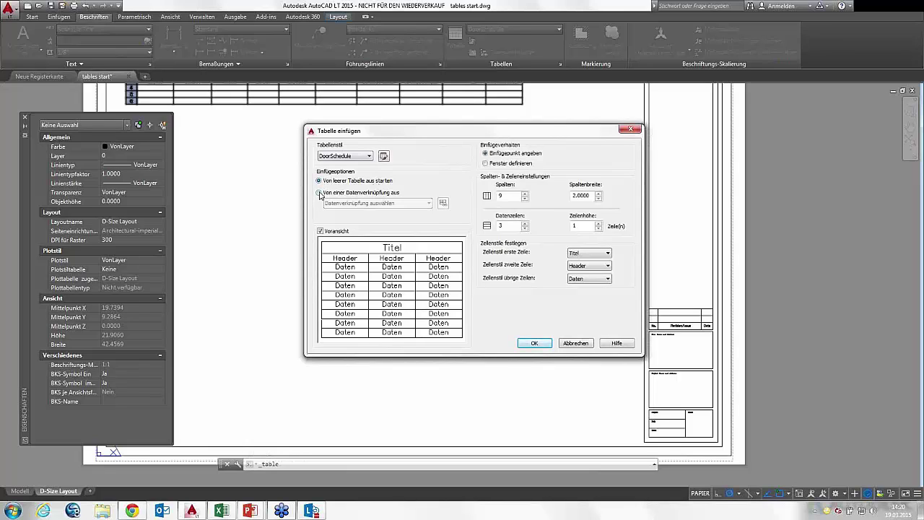
Step: Switch the table start to 'Von einer Datenverknüpfung aus' and bring tables.xls in Excel forward
left_click(320, 193)
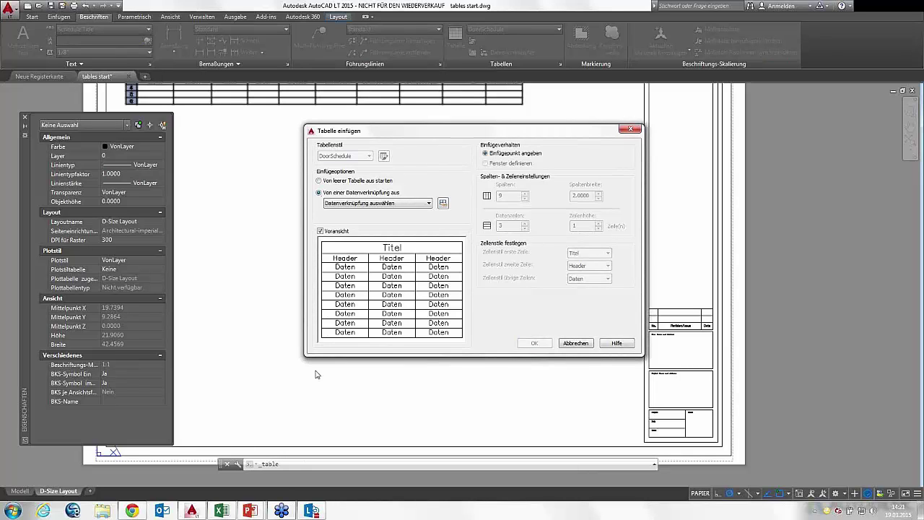
left_click(222, 511)
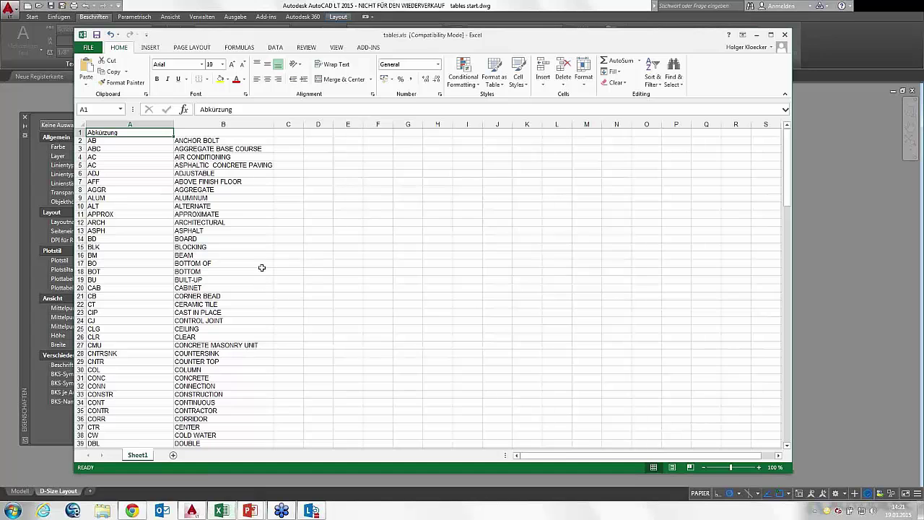
Step: Reposition the Excel window and scroll through the tables.xls abbreviation list
left_click_drag(257, 37, 260, 33)
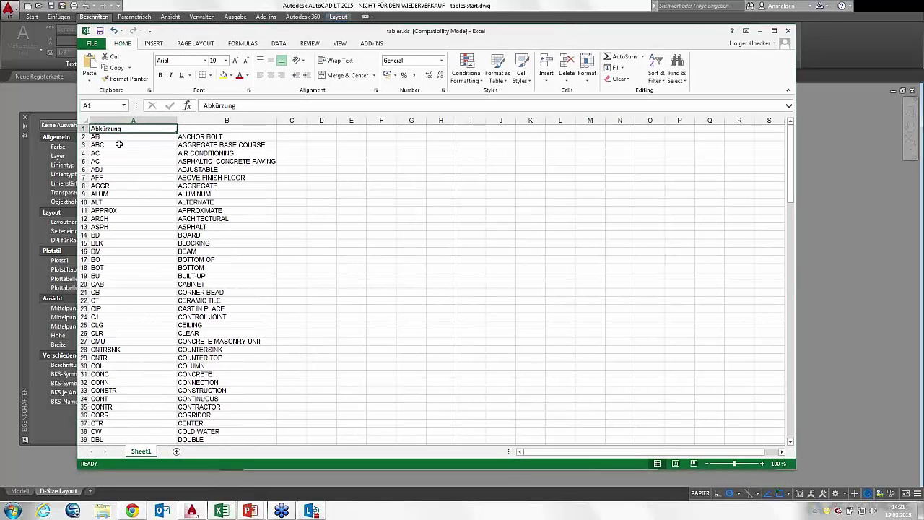
scroll(153, 300, "down", 2)
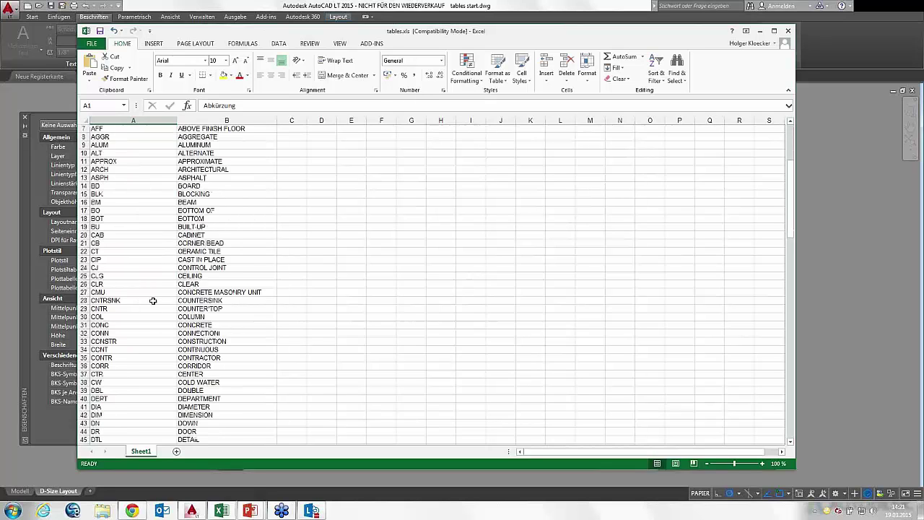
scroll(153, 300, "down", 6)
scroll(153, 301, "down", 7)
scroll(153, 300, "down", 3)
scroll(153, 301, "up", 1)
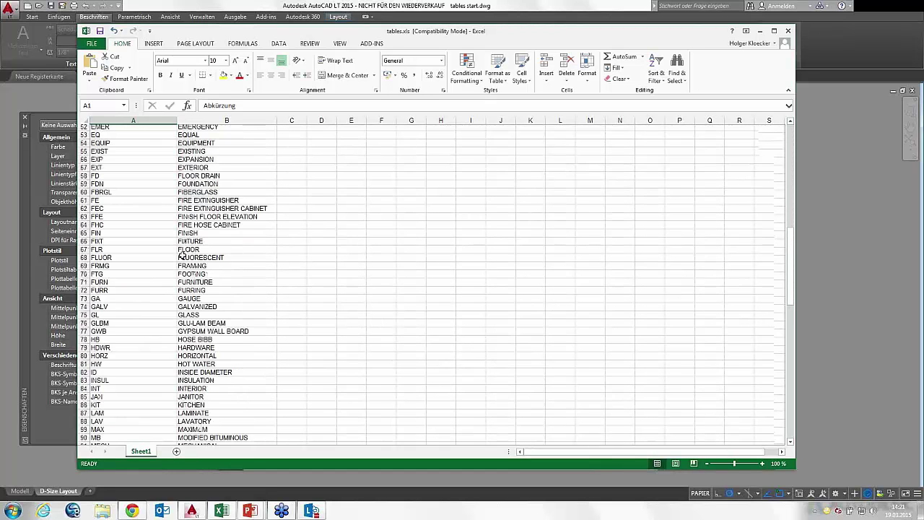
scroll(173, 274, "up", 4)
scroll(182, 251, "up", 5)
scroll(186, 223, "up", 5)
scroll(193, 148, "up", 3)
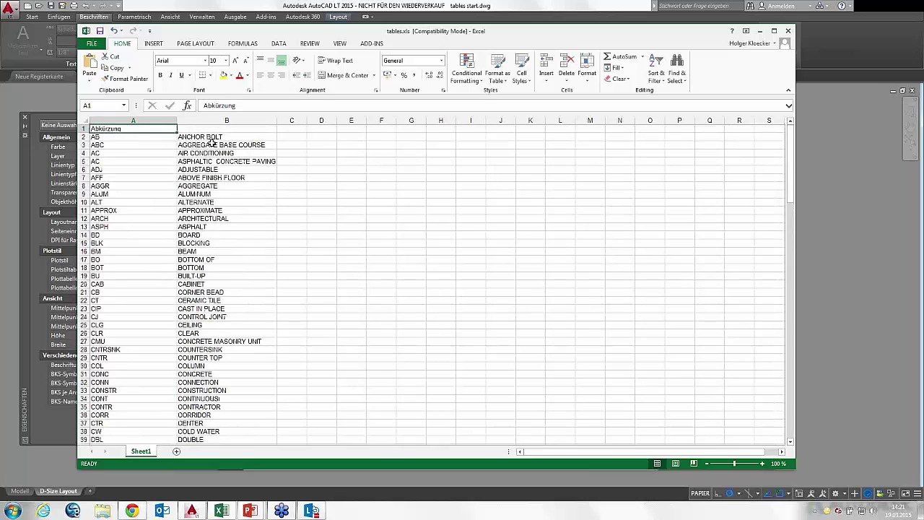
Step: Shift the Excel window slightly left and close tables.xls
left_click_drag(787, 186, 794, 389)
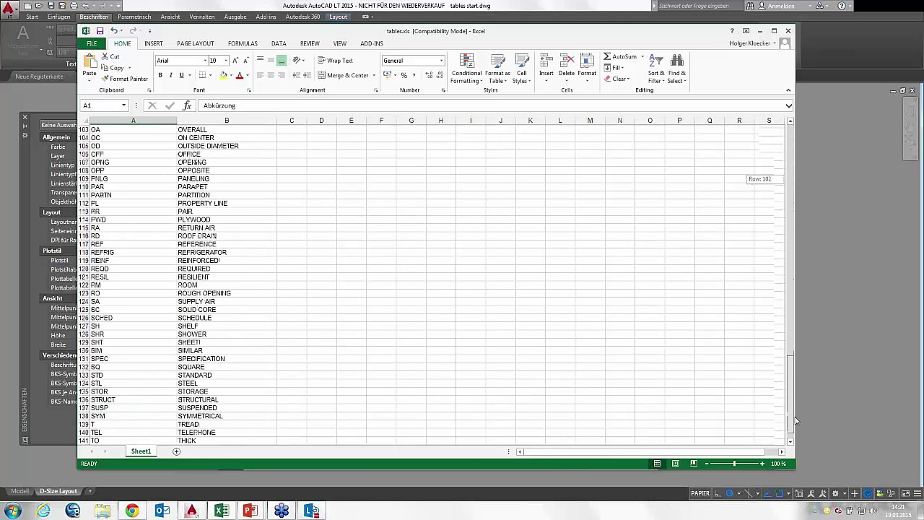
left_click_drag(794, 388, 791, 186)
left_click_drag(635, 33, 609, 36)
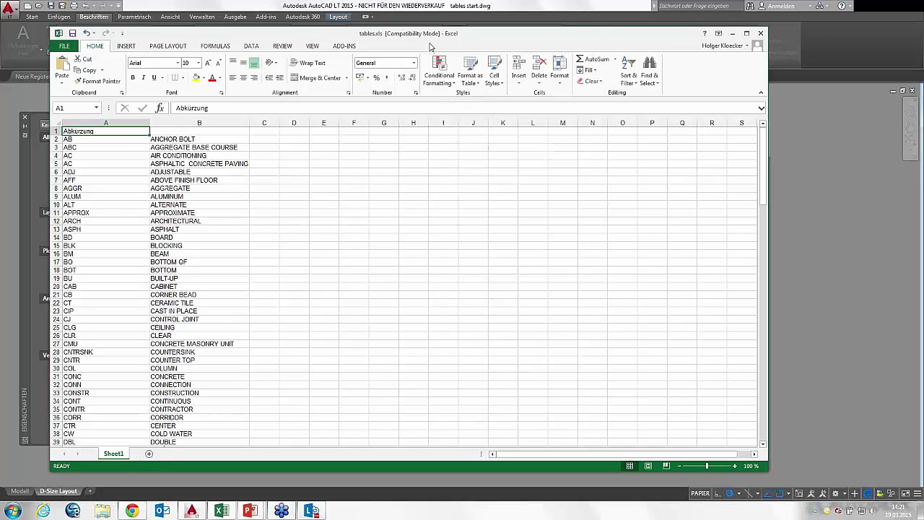
left_click(760, 33)
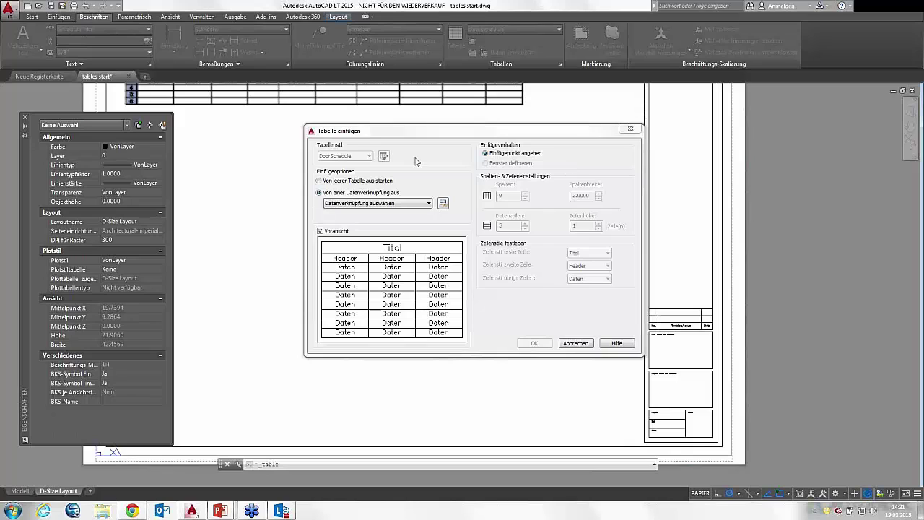
Step: Move Tabelle einfügen slightly left and open the Datenverknüpfungs-Manager's list of data links
left_click_drag(402, 133, 381, 135)
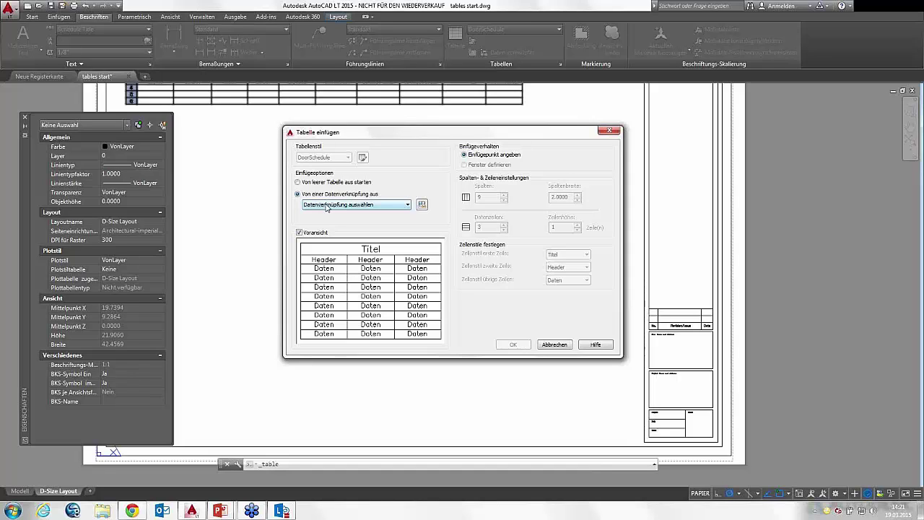
left_click(423, 206)
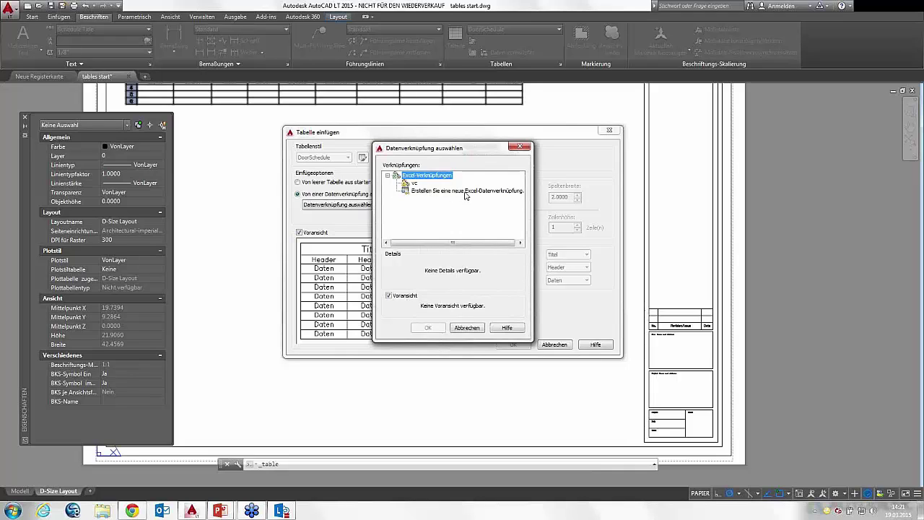
Step: Create a new Excel data link named Demo pointing to the tables.xls workbook
double_click(483, 193)
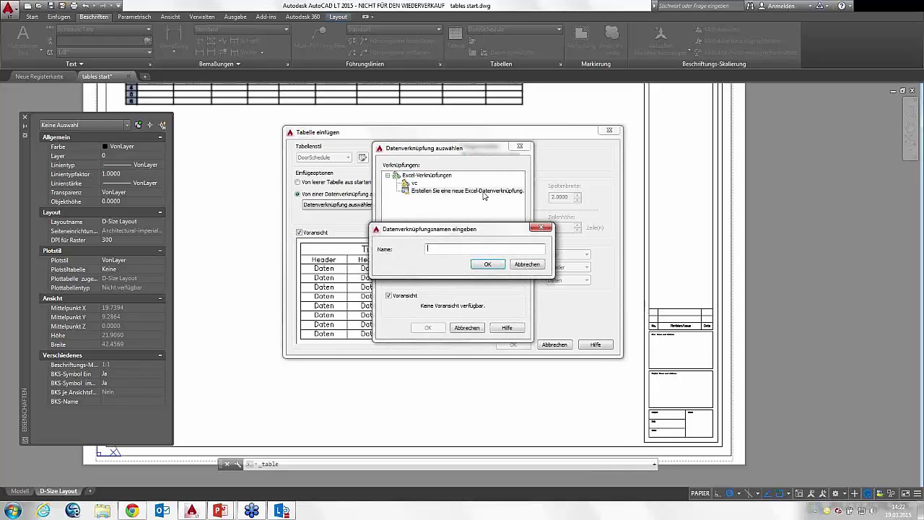
type("Dem")
type("o")
left_click(495, 264)
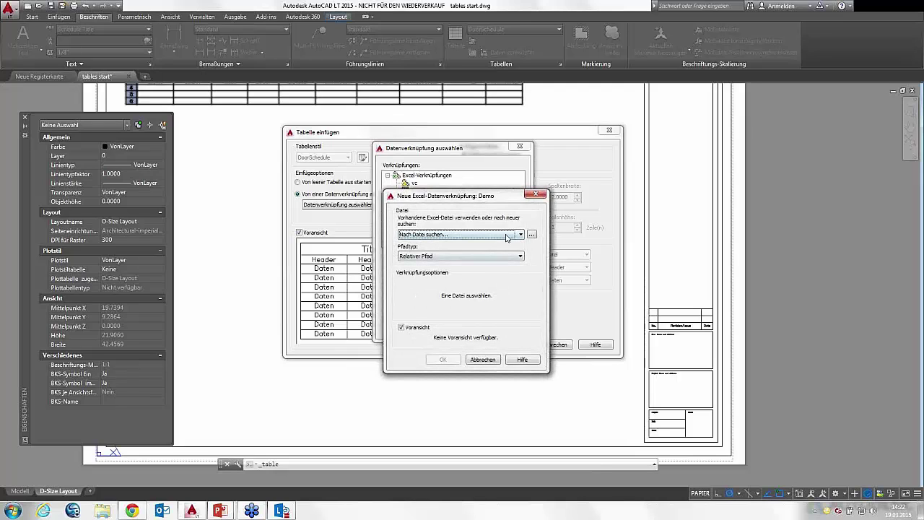
left_click(531, 235)
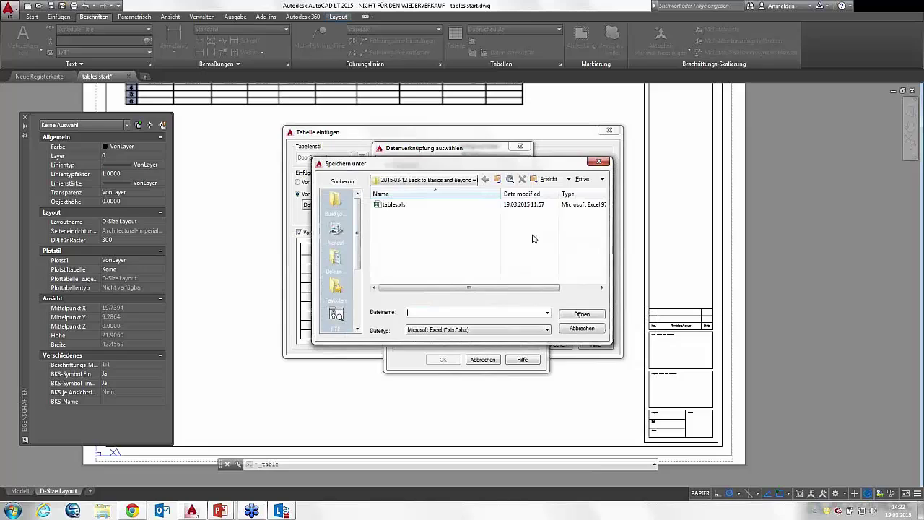
left_click(393, 205)
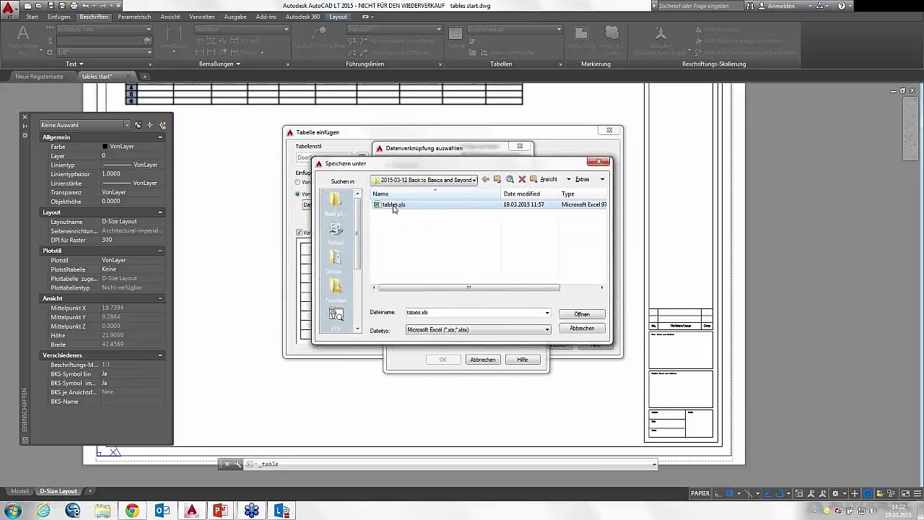
left_click(581, 315)
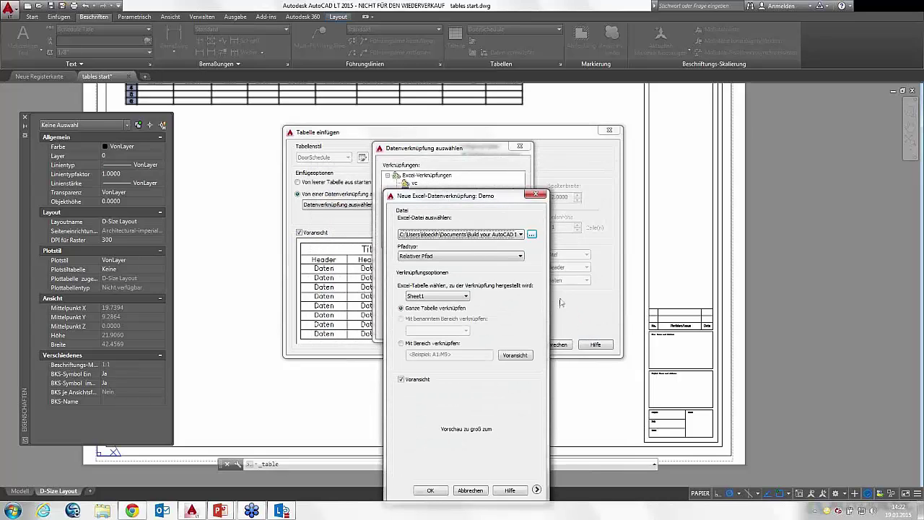
left_click_drag(496, 202, 559, 157)
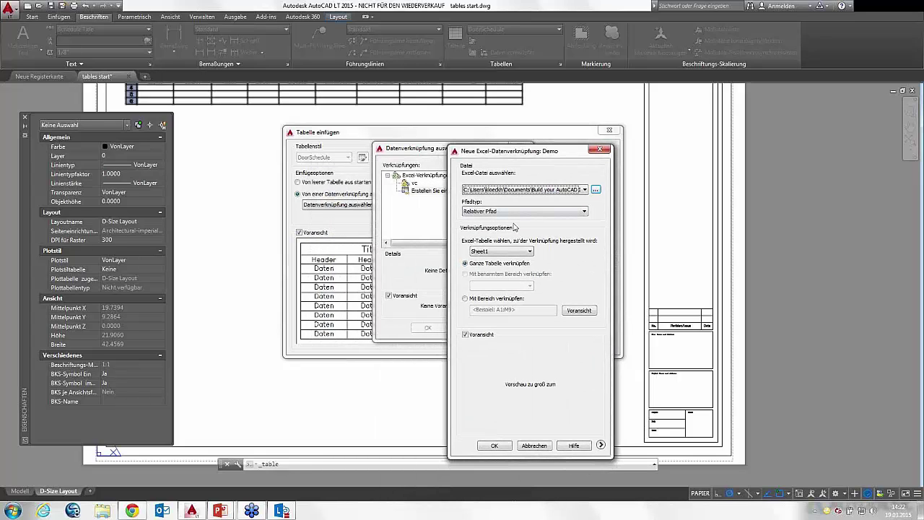
Step: Try Full path, then set the link back to Relative path and keep Sheet1
left_click(471, 210)
left_click(505, 214)
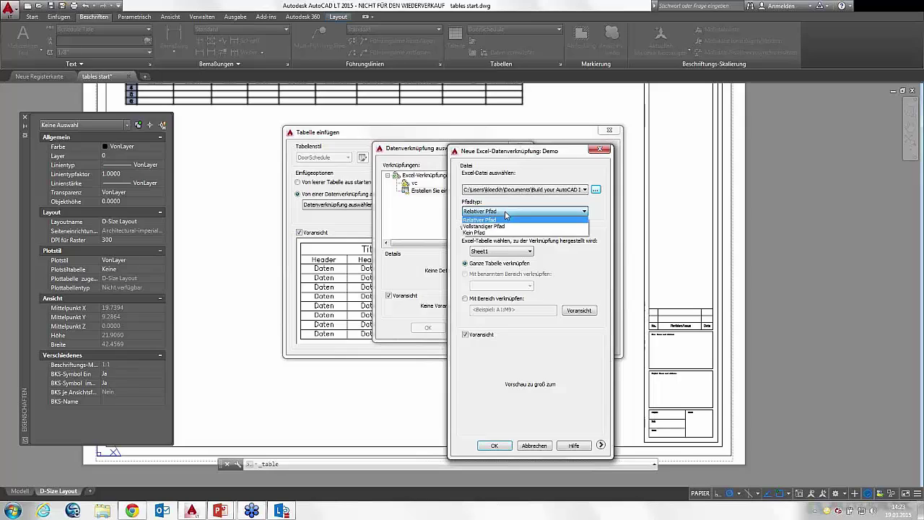
left_click(505, 227)
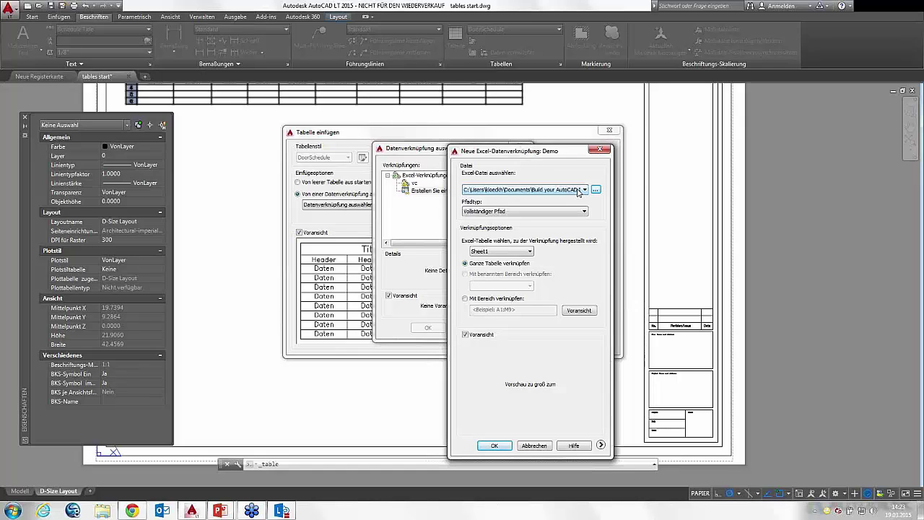
left_click(569, 211)
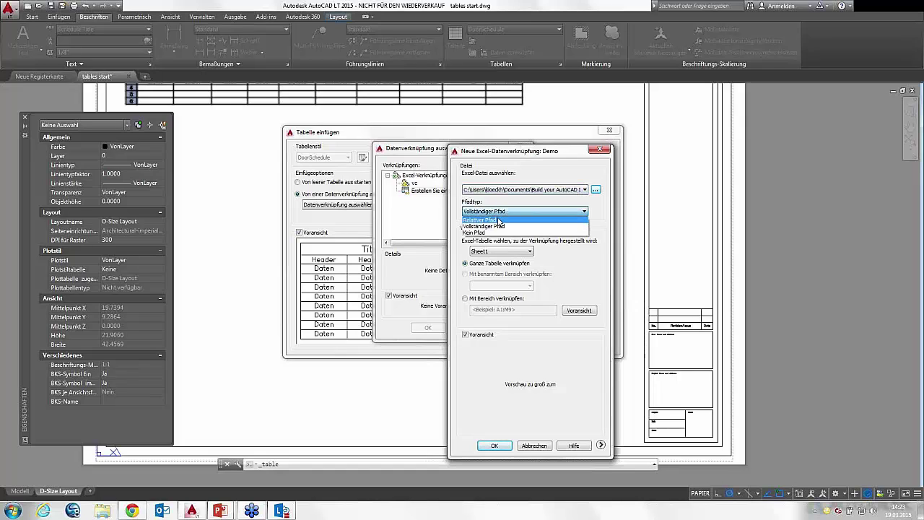
left_click(529, 225)
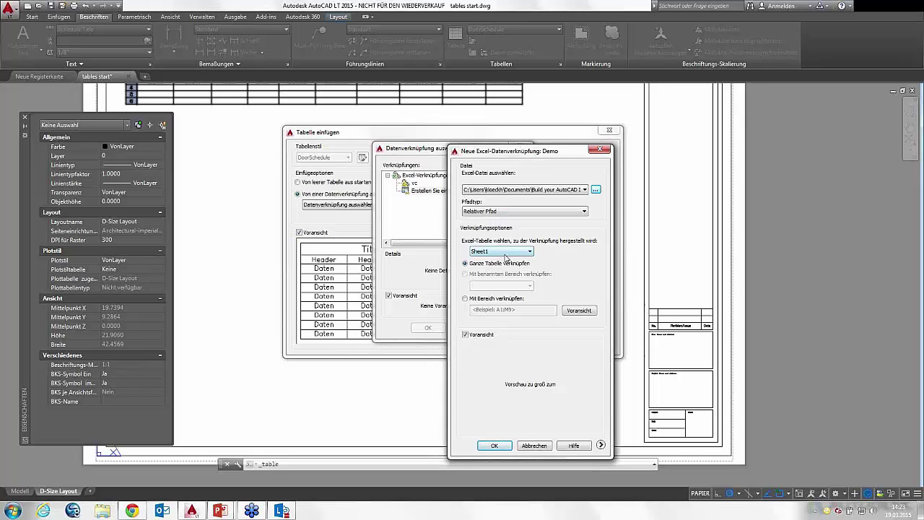
left_click(504, 254)
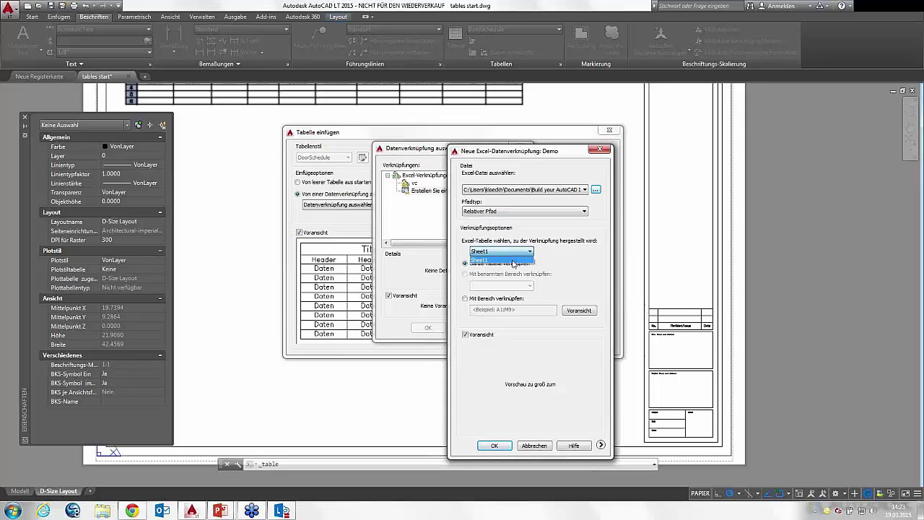
left_click(515, 259)
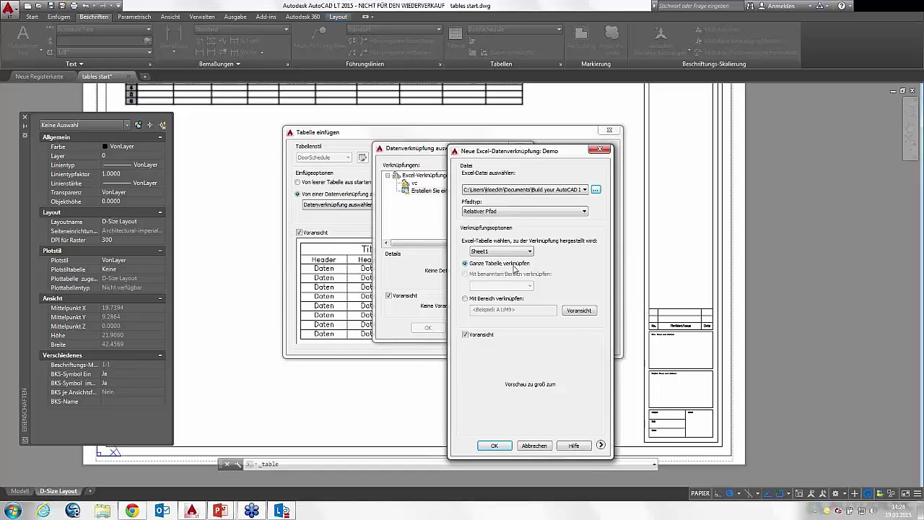
Step: Confirm the Demo link settings and select Demo as the table's data link
left_click(495, 446)
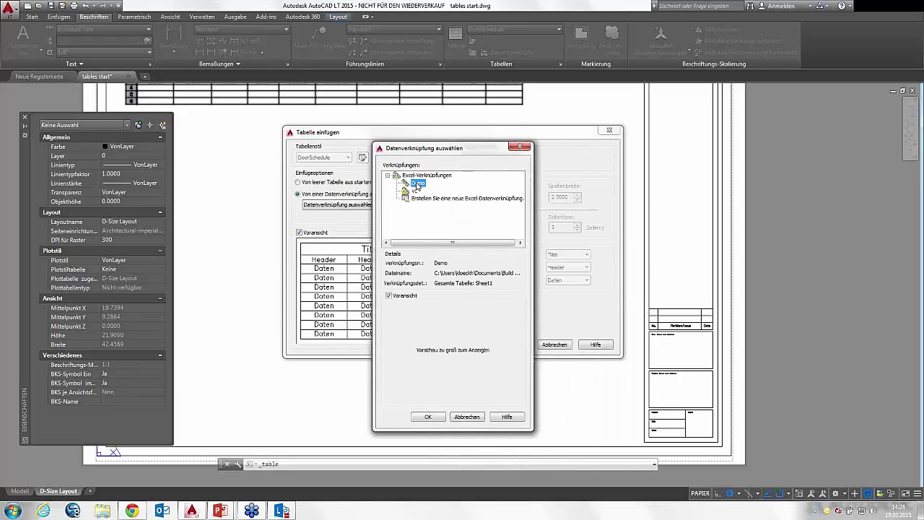
left_click(428, 417)
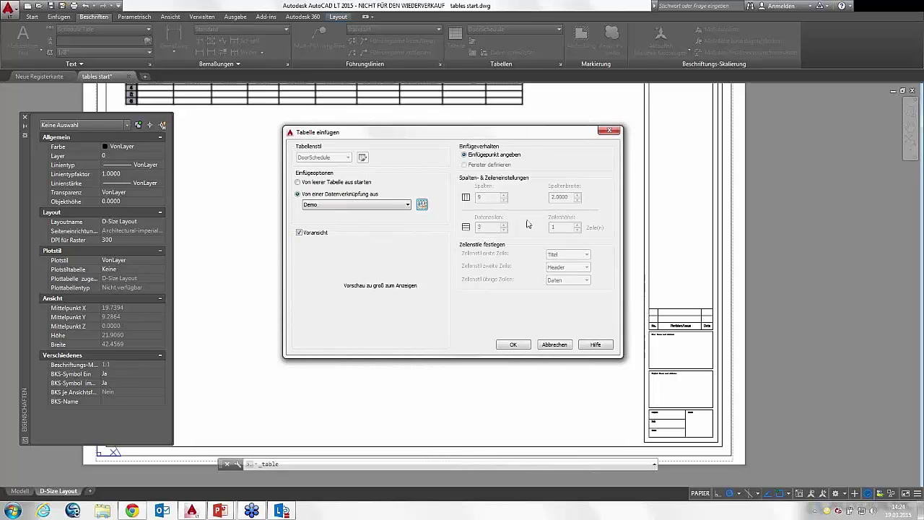
Step: Insert the Demo-linked abbreviation table, placing it on the layout
left_click(513, 345)
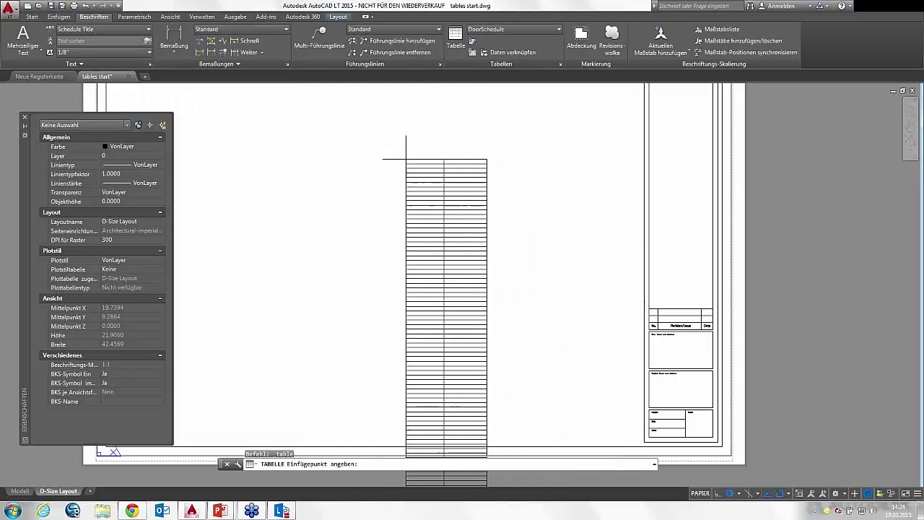
scroll(385, 149, "down", 2)
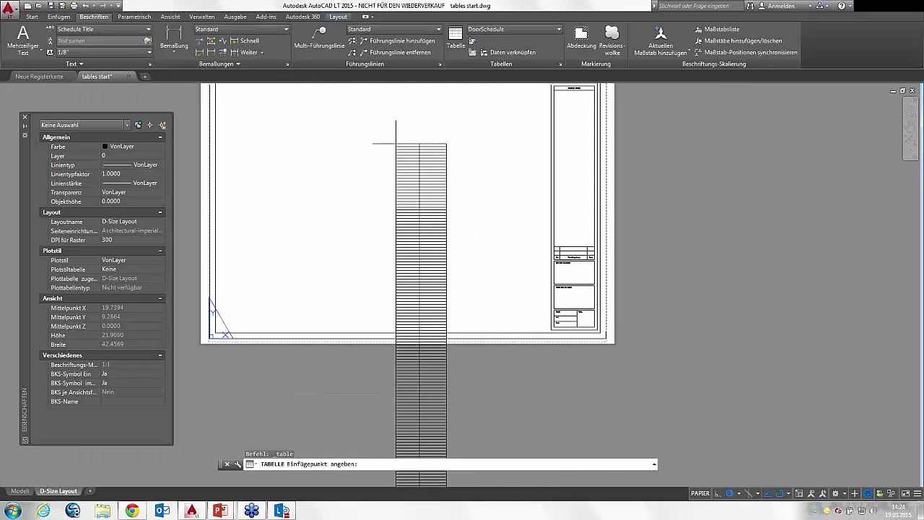
scroll(391, 137, "down", 2)
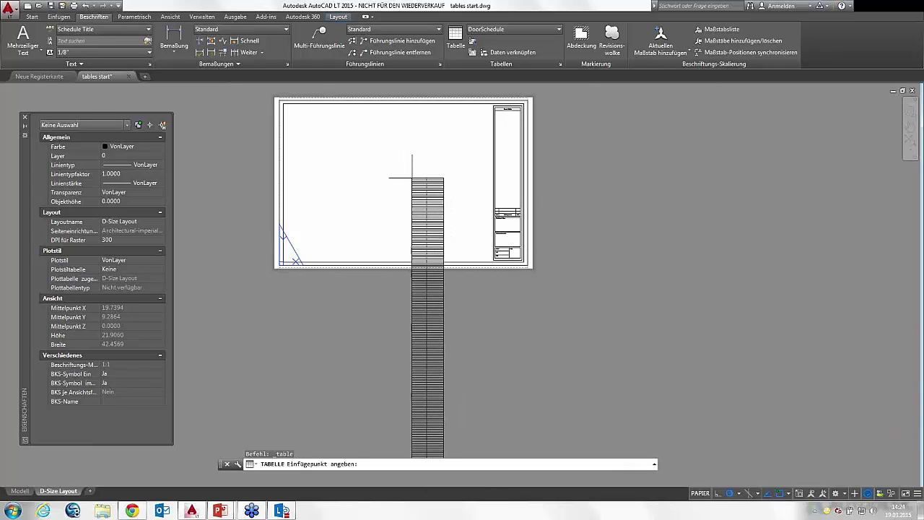
scroll(418, 171, "up", 2)
scroll(419, 175, "up", 2)
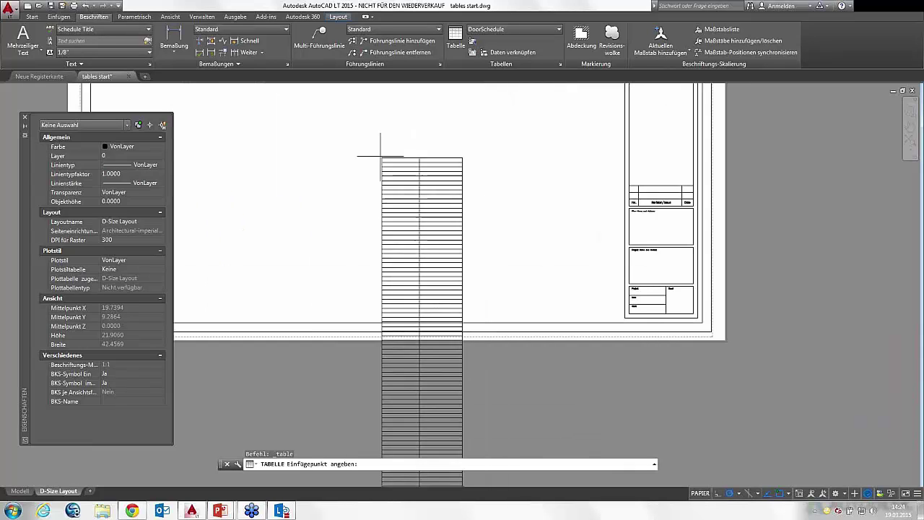
left_click(340, 117)
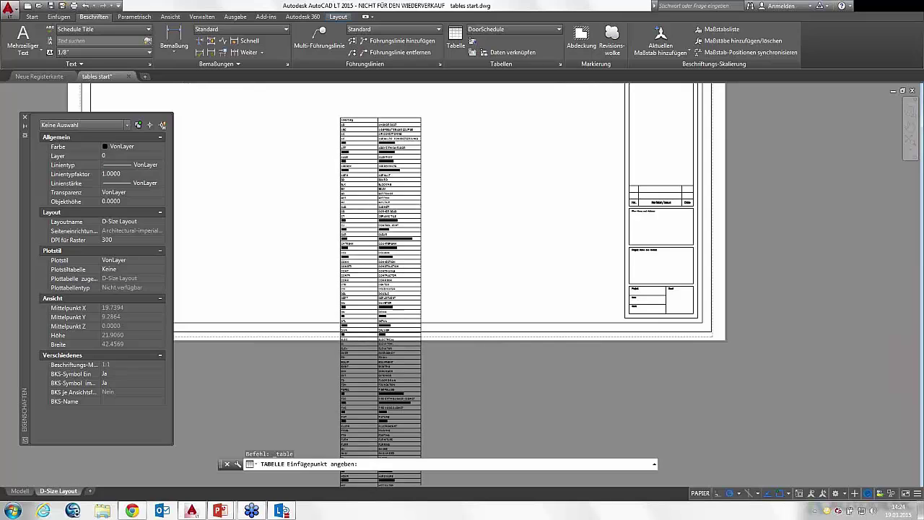
Step: Pan down through the table's later rows and back, then reopen Tabelle einfügen
scroll(350, 116, "up", 2)
scroll(353, 116, "up", 3)
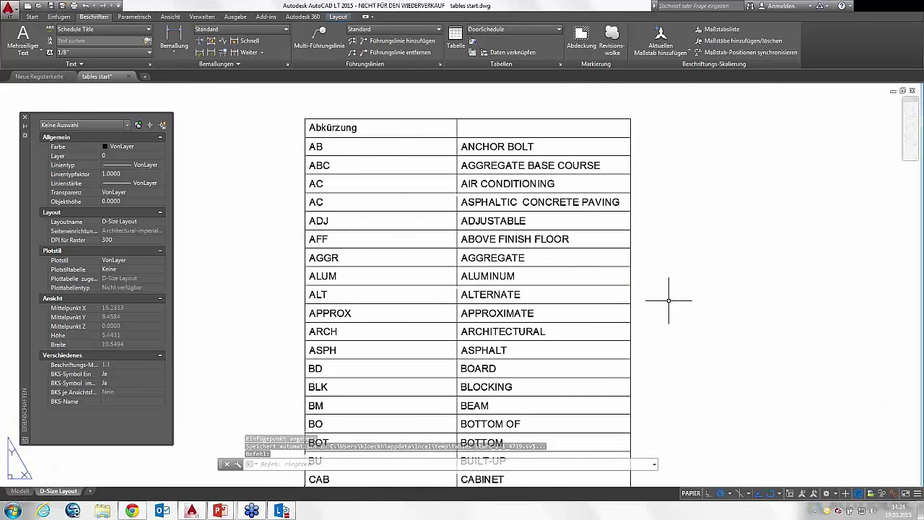
scroll(675, 267, "down", 2)
middle_click_drag(697, 315, 656, 258)
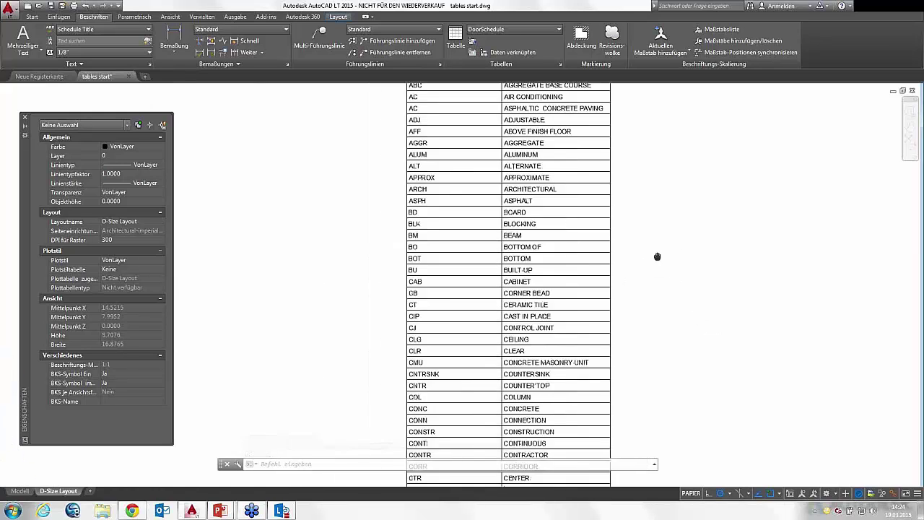
middle_click_drag(616, 329, 623, 313)
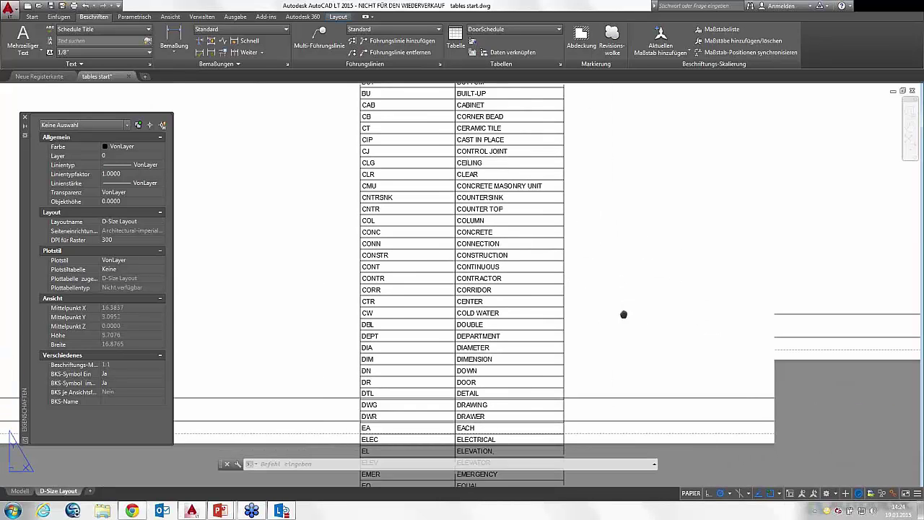
middle_click_drag(623, 395, 623, 326)
middle_click_drag(643, 453, 645, 326)
middle_click_drag(613, 470, 606, 305)
scroll(605, 289, "down", 2)
middle_click_drag(602, 230, 588, 371)
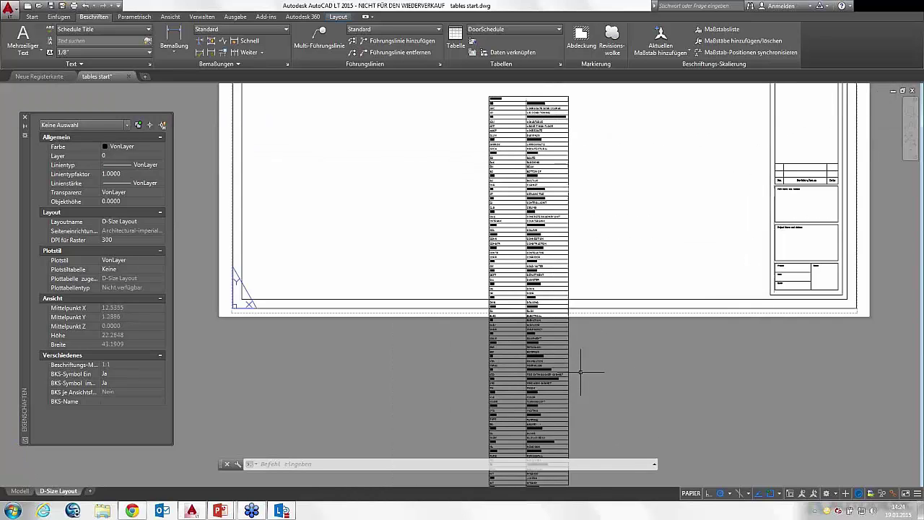
scroll(583, 223, "up", 2)
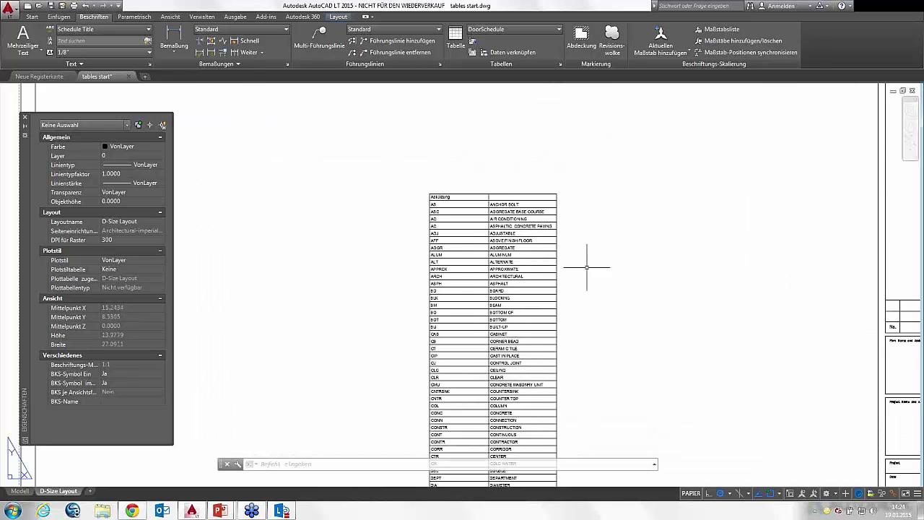
left_click(456, 37)
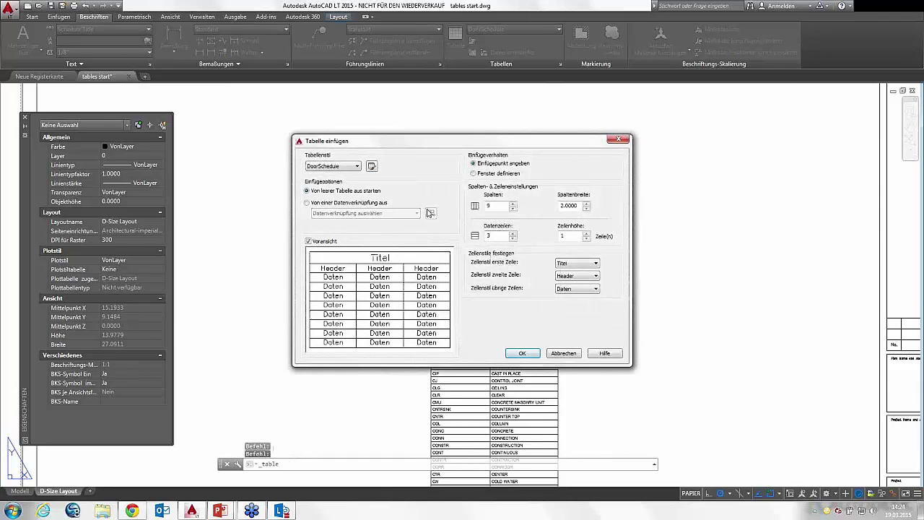
Step: Create a new Excel data link named test on the previous file and expand its options
left_click(356, 202)
left_click(431, 214)
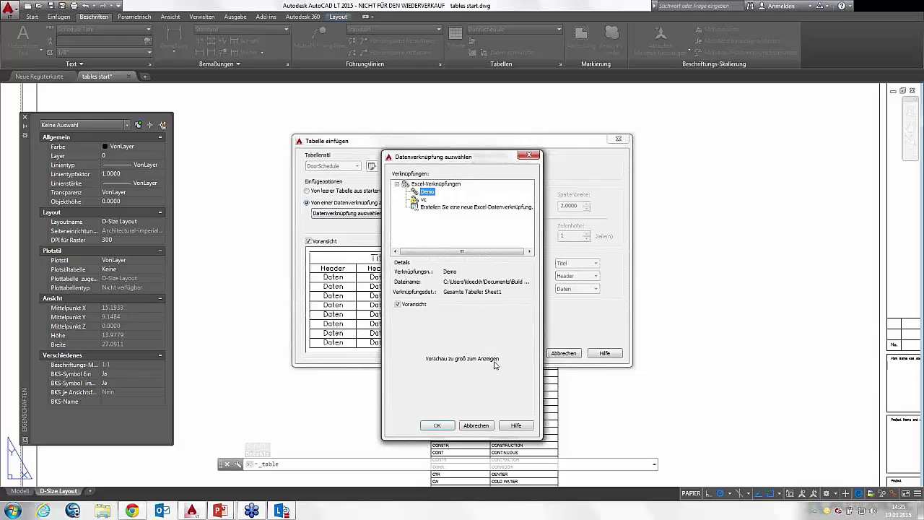
double_click(433, 207)
type("t")
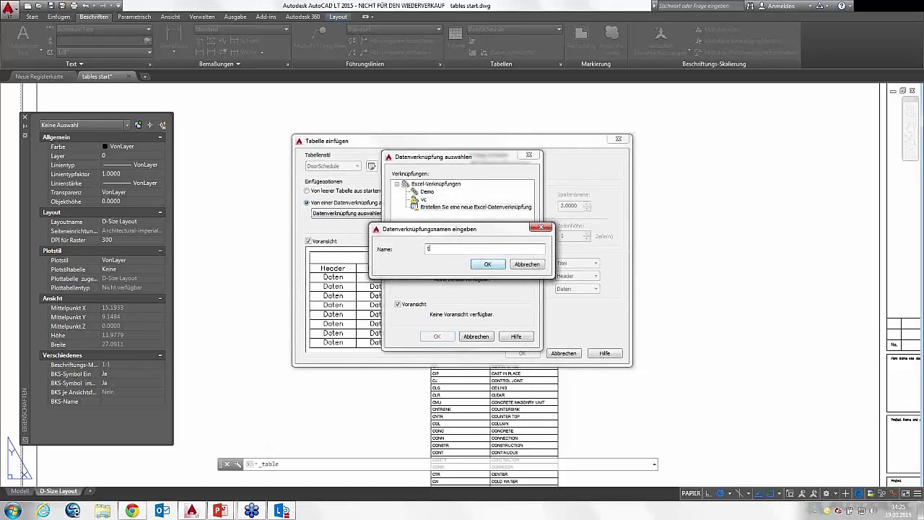
type("est")
left_click(500, 265)
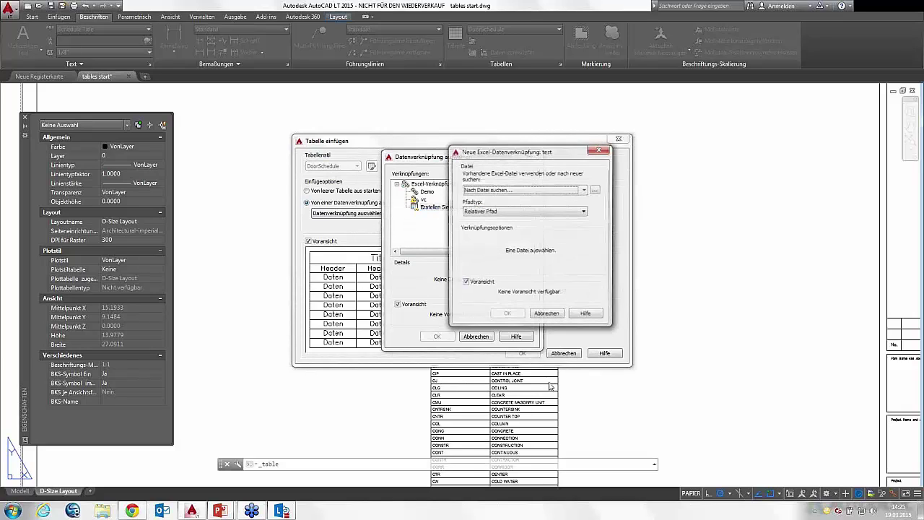
left_click(575, 190)
left_click(492, 200)
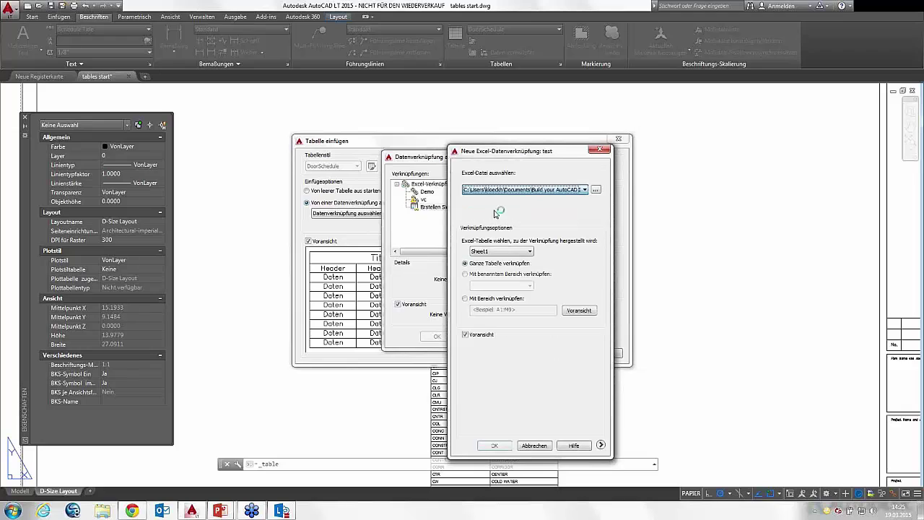
left_click(601, 445)
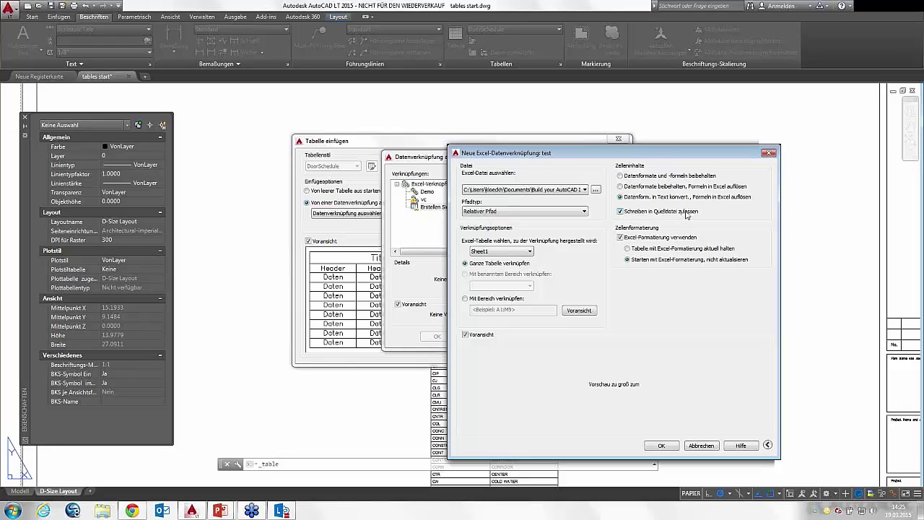
Step: Cancel the test link, the data link chooser, and the table insertion
left_click(701, 446)
left_click(484, 337)
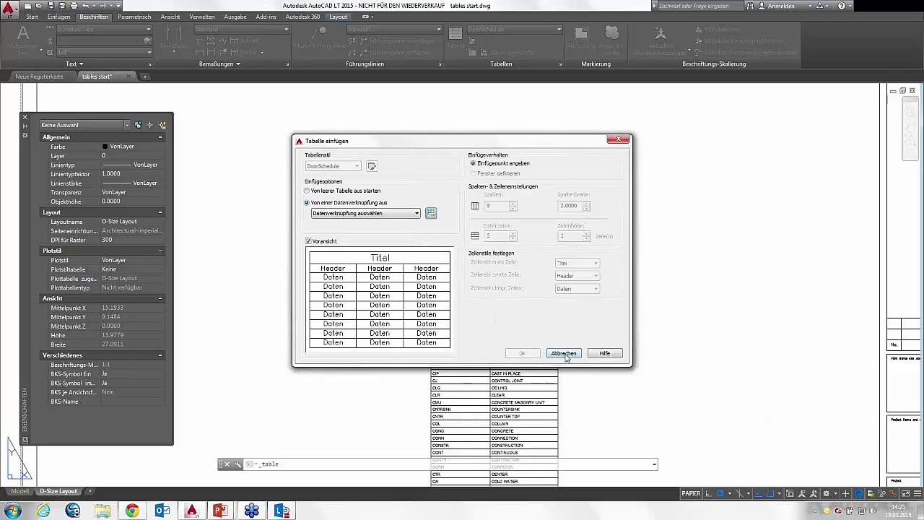
left_click(565, 355)
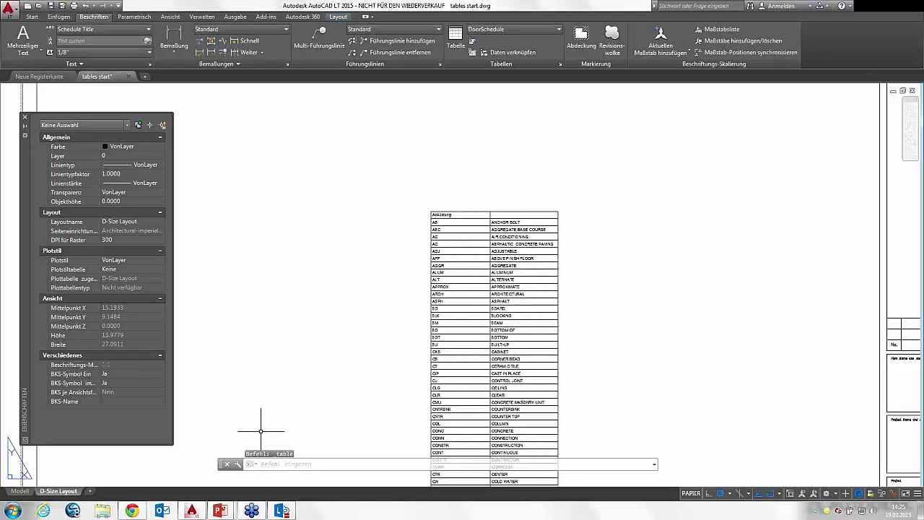
Step: Browse Documents > Build your AutoCAD IQ > 11. Tabellen verwenden mit Stil > 2015-03-12 and open tables.xls
left_click(103, 513)
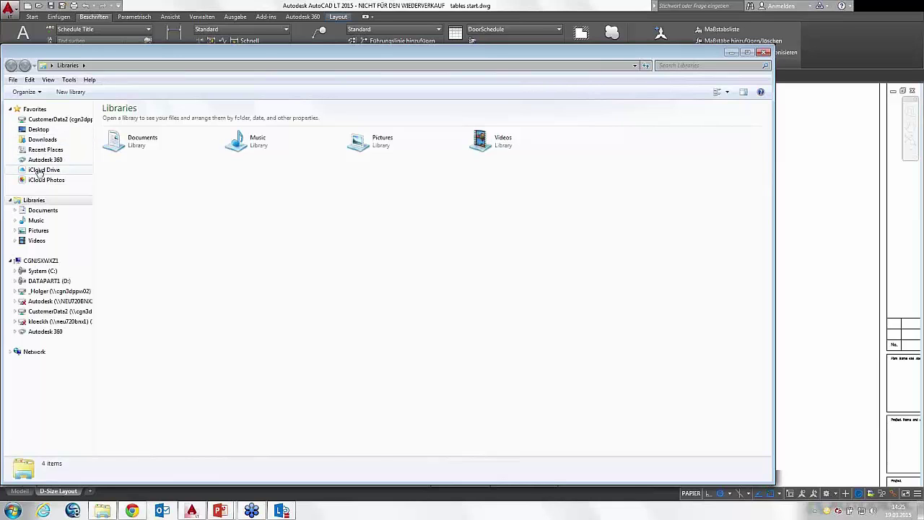
left_click(38, 210)
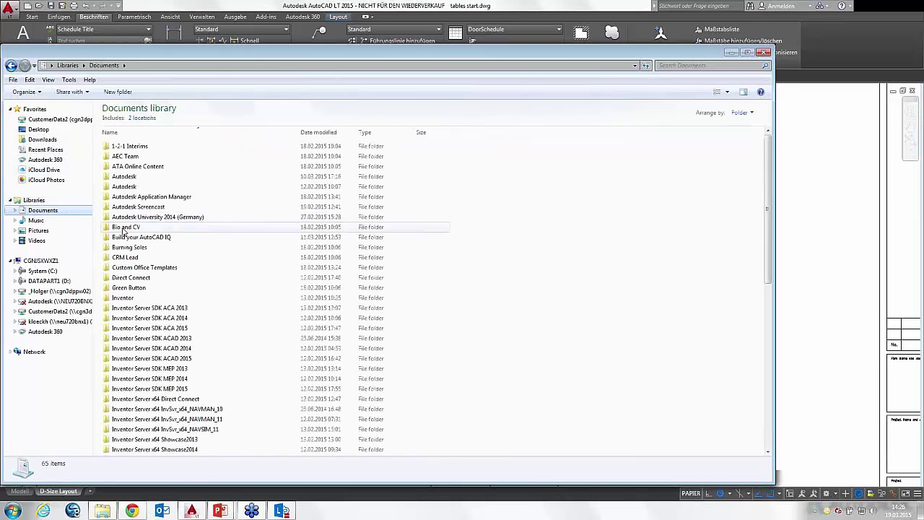
double_click(119, 237)
double_click(133, 248)
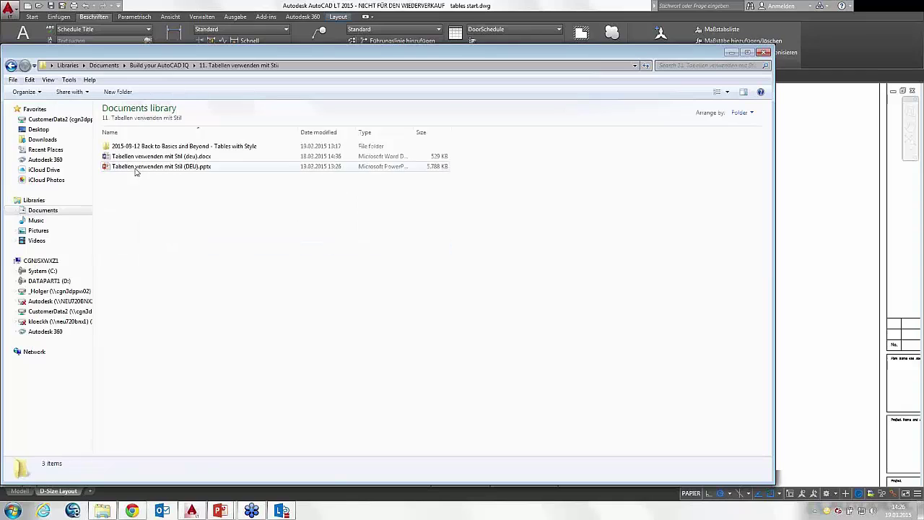
double_click(145, 145)
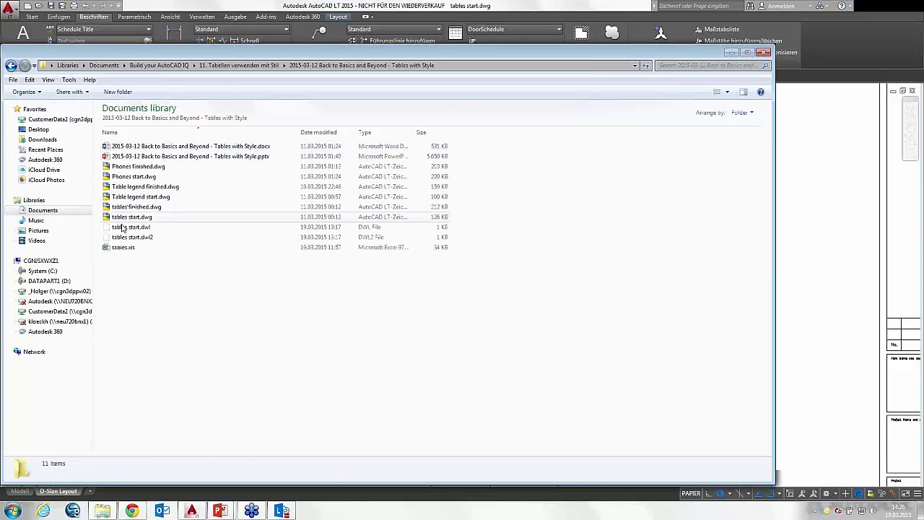
left_click(121, 247)
double_click(122, 248)
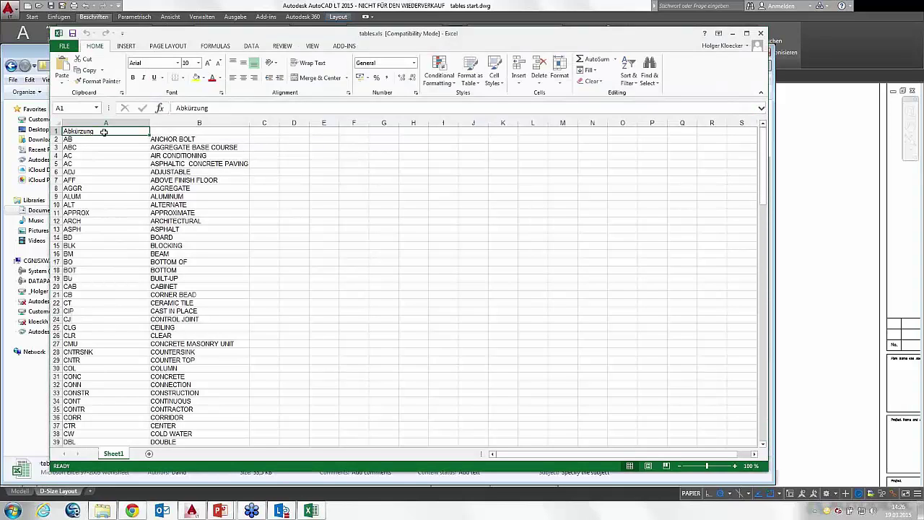
Step: Change A1 from Abkürzung to 'Abk.', save the workbook, and switch back to AutoCAD
left_click(211, 110)
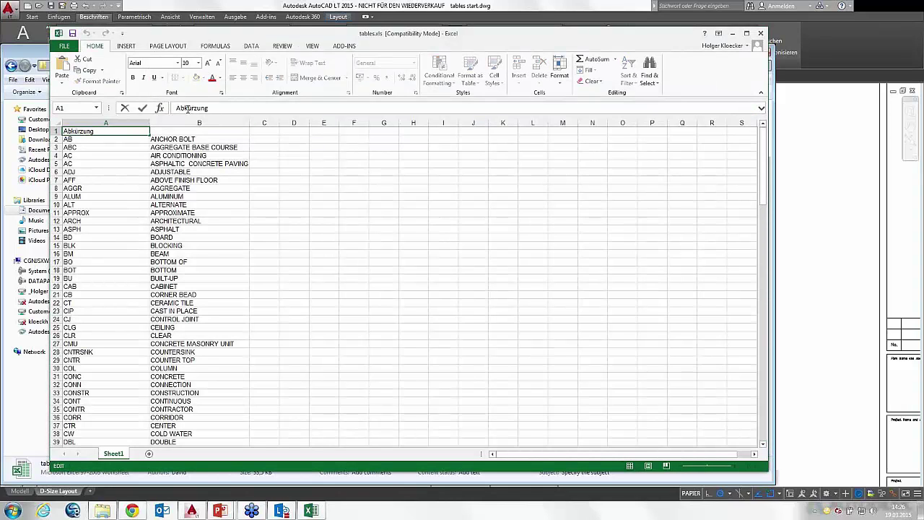
left_click_drag(187, 108, 213, 109)
type(".")
left_click(72, 34)
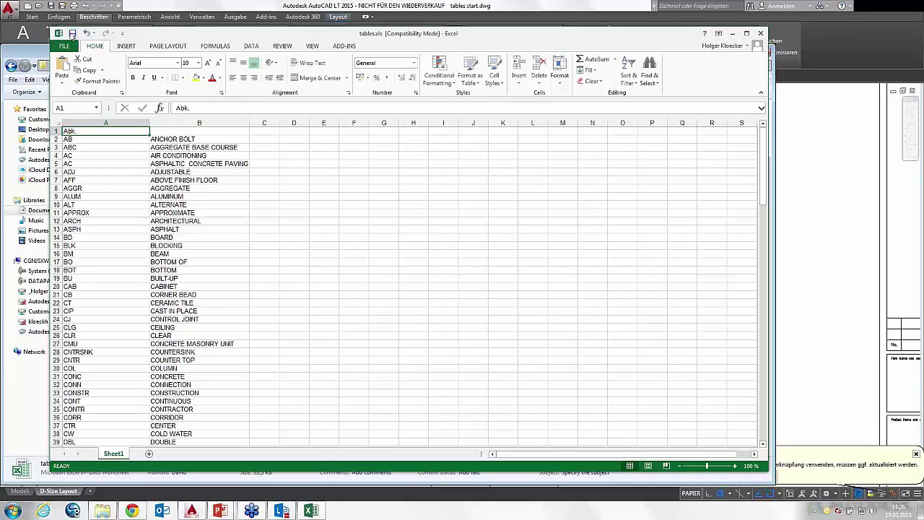
left_click(202, 6)
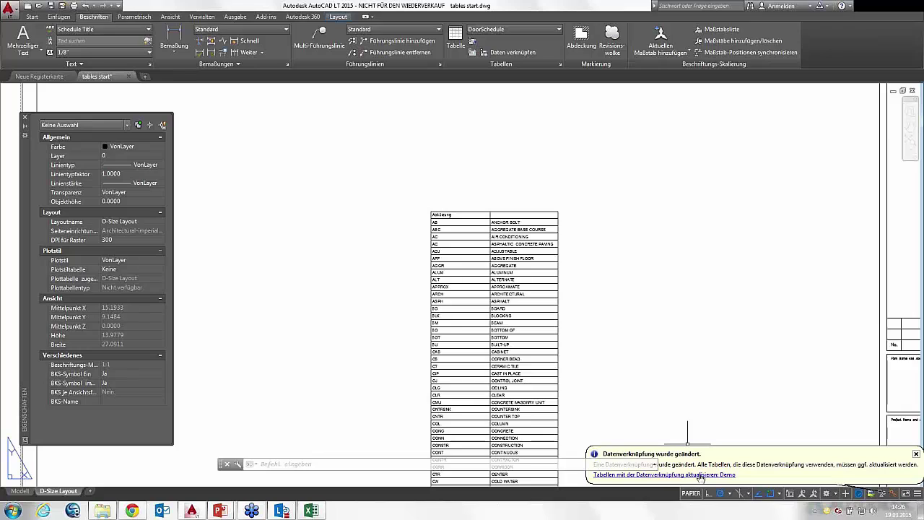
Step: Update the linked table from the data link, verify its header reads Abk., and return to Excel
left_click(699, 475)
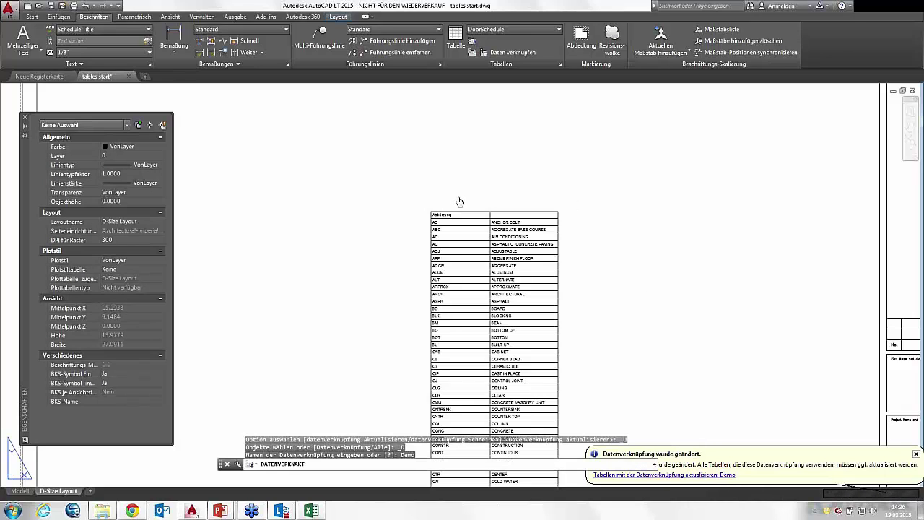
scroll(457, 199, "up", 1)
scroll(462, 200, "up", 3)
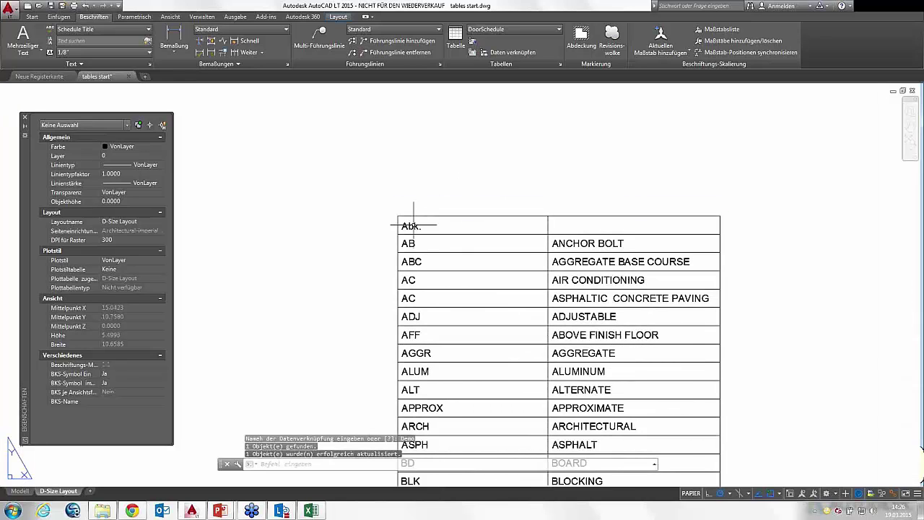
scroll(413, 226, "up", 2)
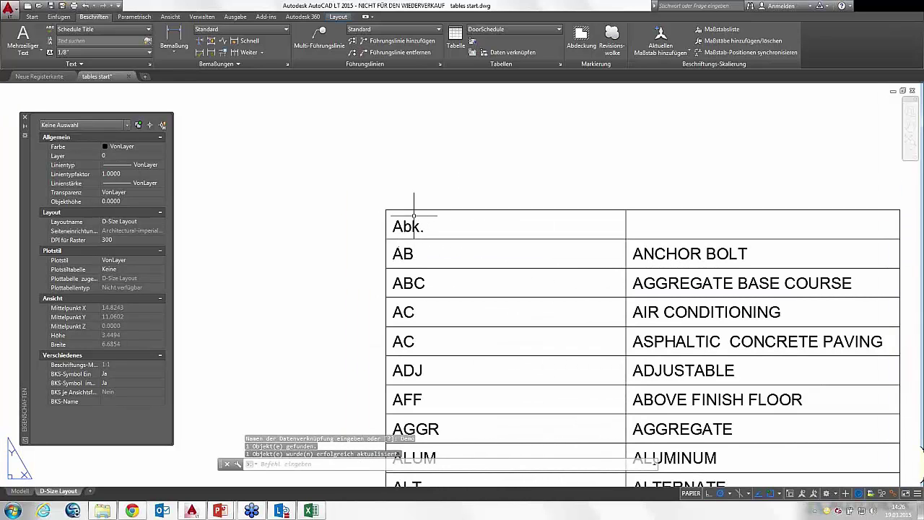
middle_click_drag(481, 231, 360, 181)
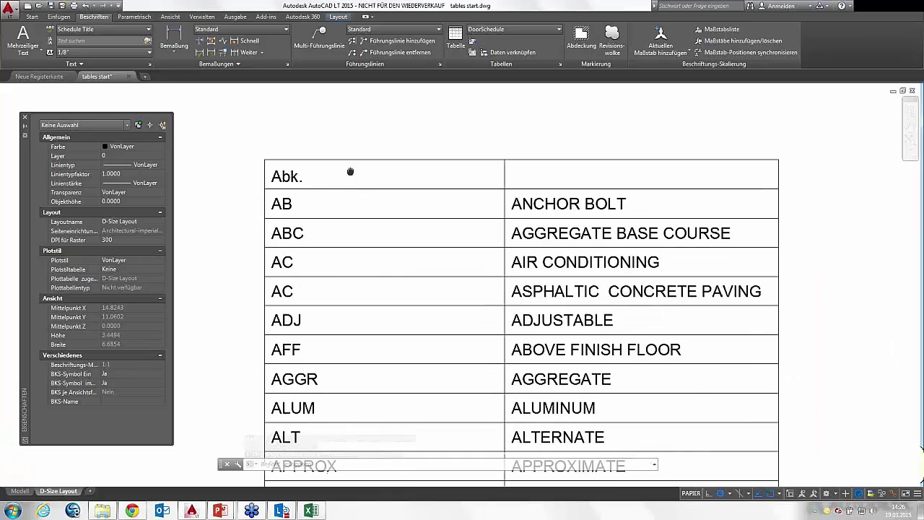
left_click(310, 511)
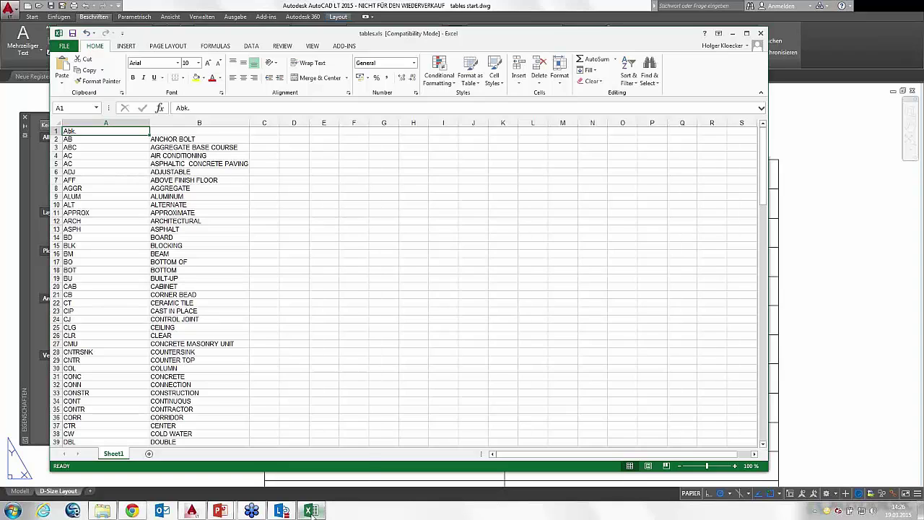
Step: Close Excel and set the table's A1 header cell locking to Ungesperrt
left_click(762, 34)
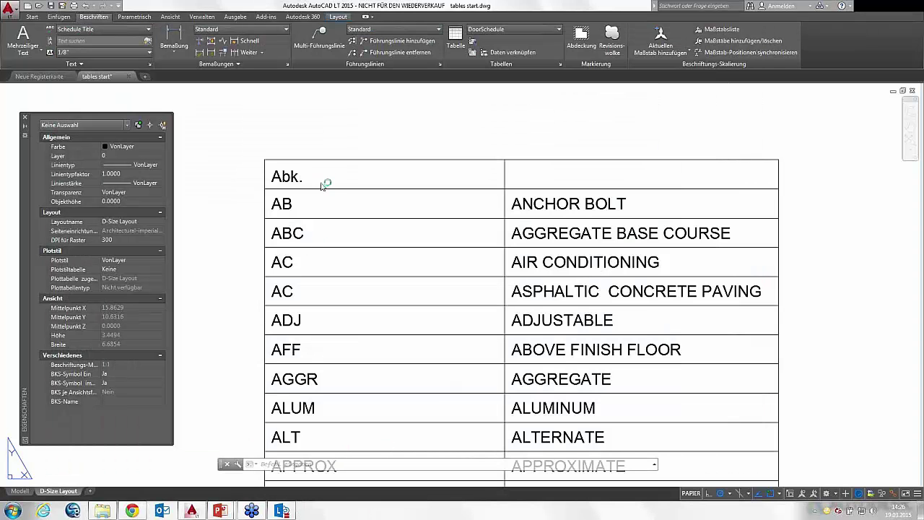
scroll(333, 174, "down", 2)
middle_click_drag(376, 191, 342, 168)
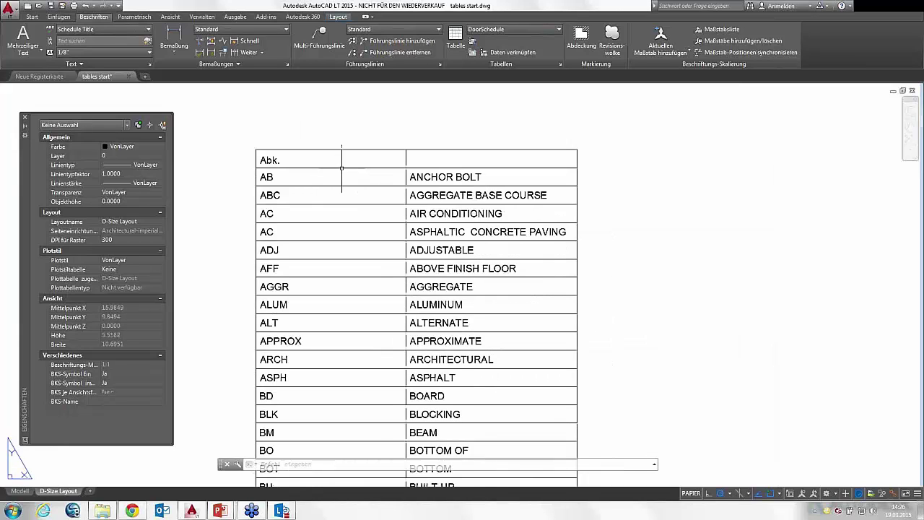
left_click(341, 165)
key("Escape")
double_click(356, 158)
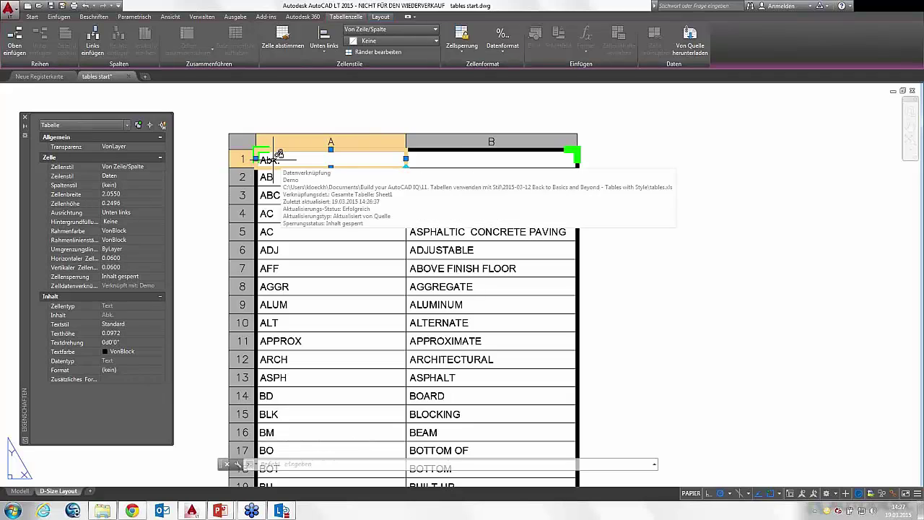
left_click(466, 52)
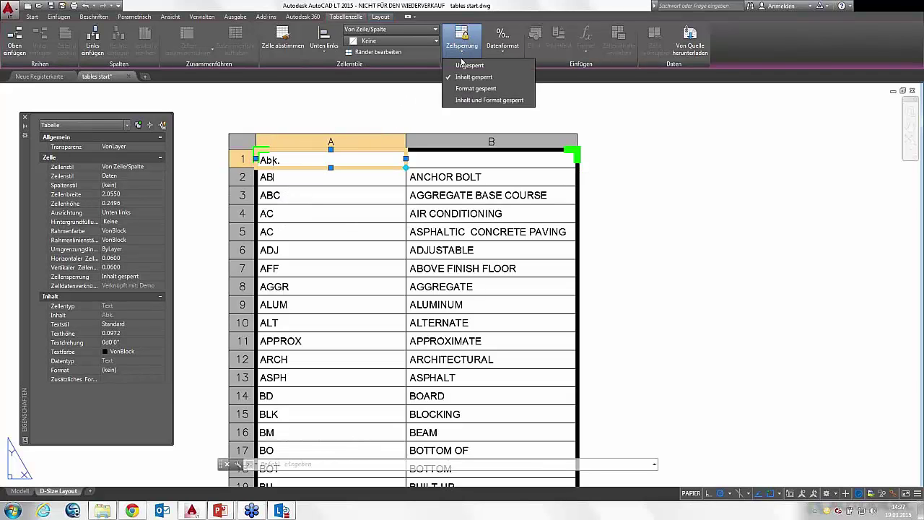
left_click(462, 65)
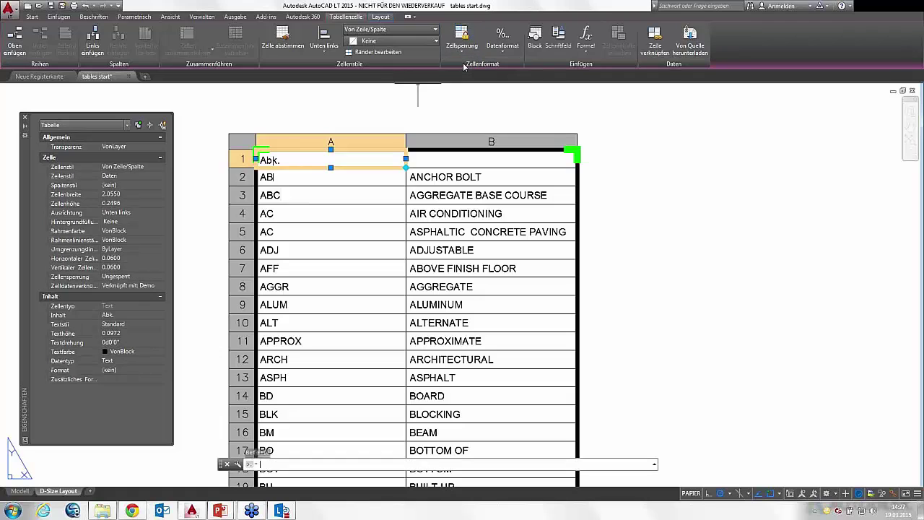
Step: Edit the A1 header text to 'Abkürzung der Teile' and clear the selection
left_click(277, 159)
double_click(280, 158)
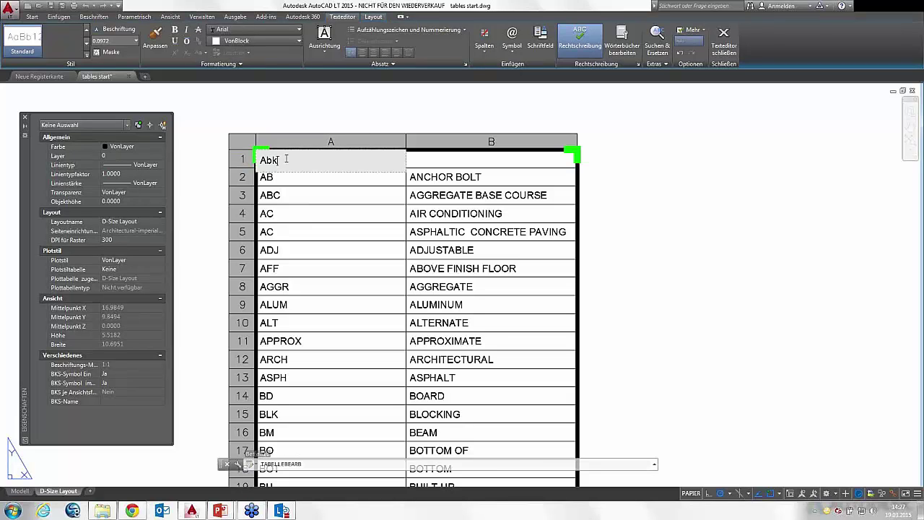
type("g der Teile")
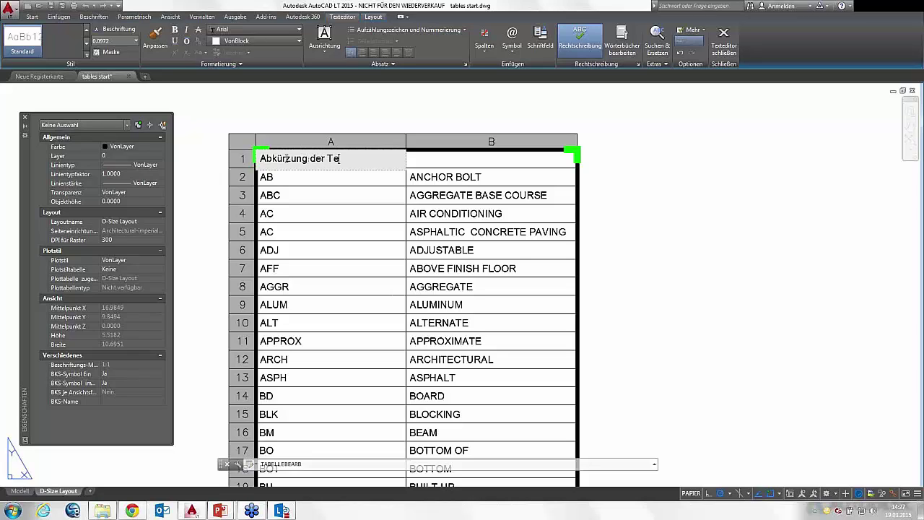
left_click(314, 119)
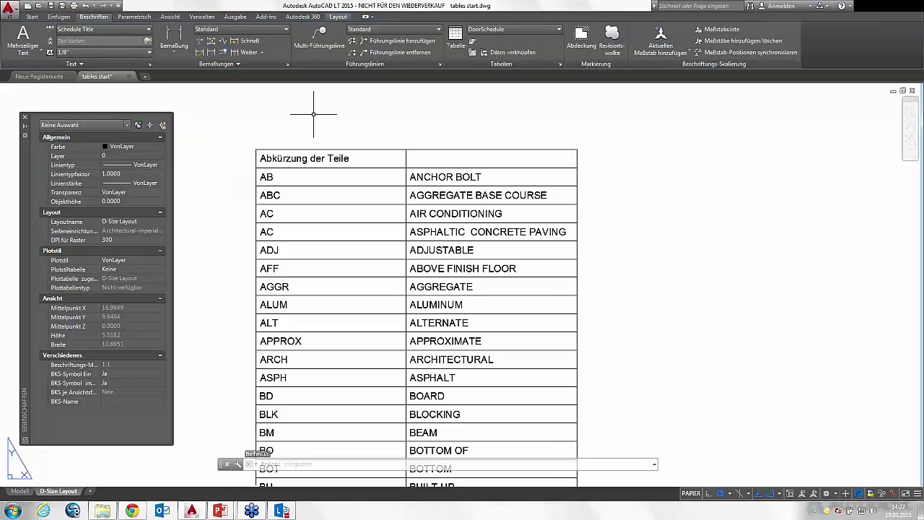
left_click(336, 150)
middle_click_drag(332, 150, 336, 140)
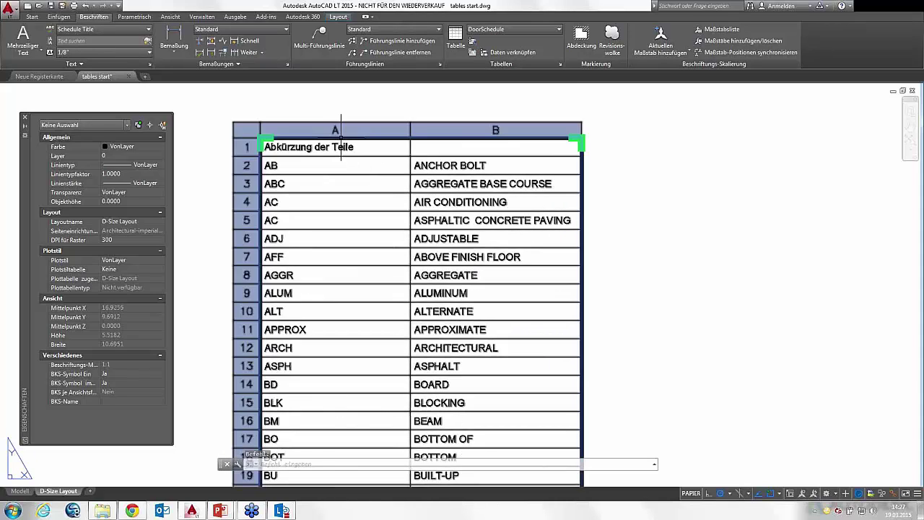
left_click(336, 139)
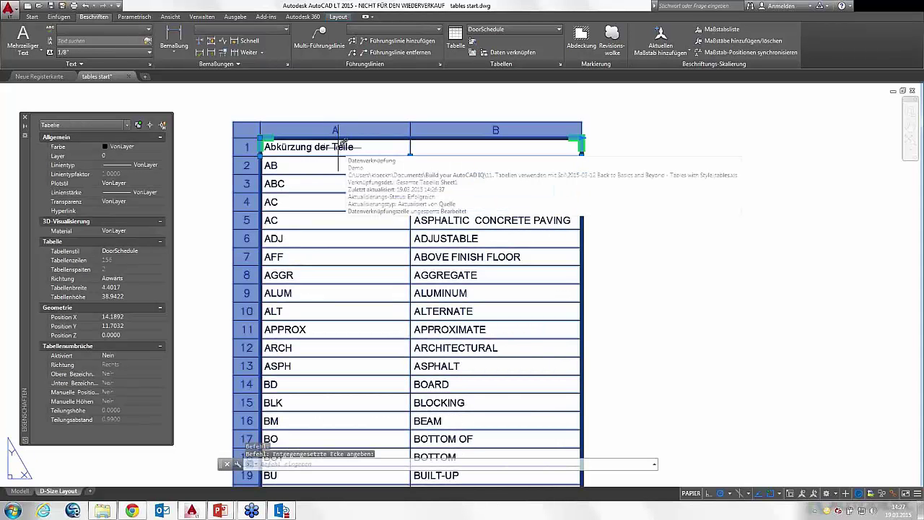
key("Escape")
Step: Open tables.xls from Explorer, confirm A1 still reads Abk., and close it unchanged
left_click(13, 511)
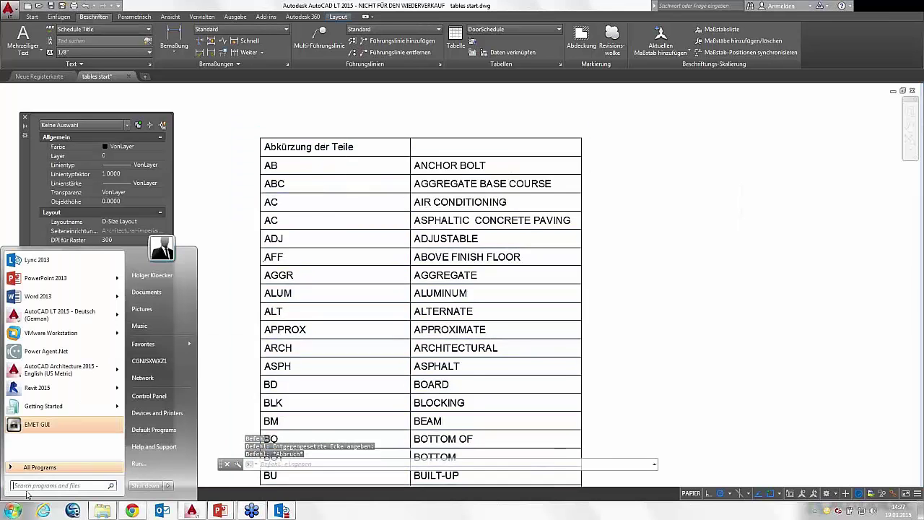
left_click(103, 510)
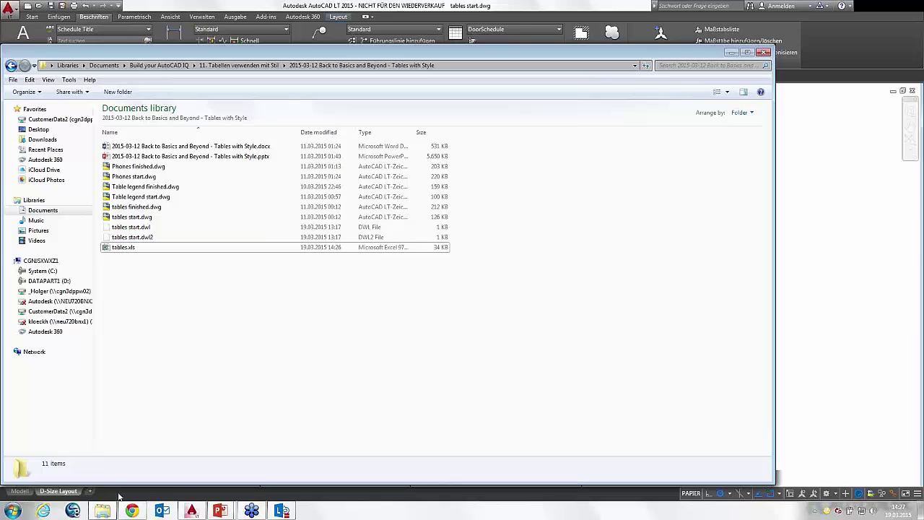
left_click(123, 249)
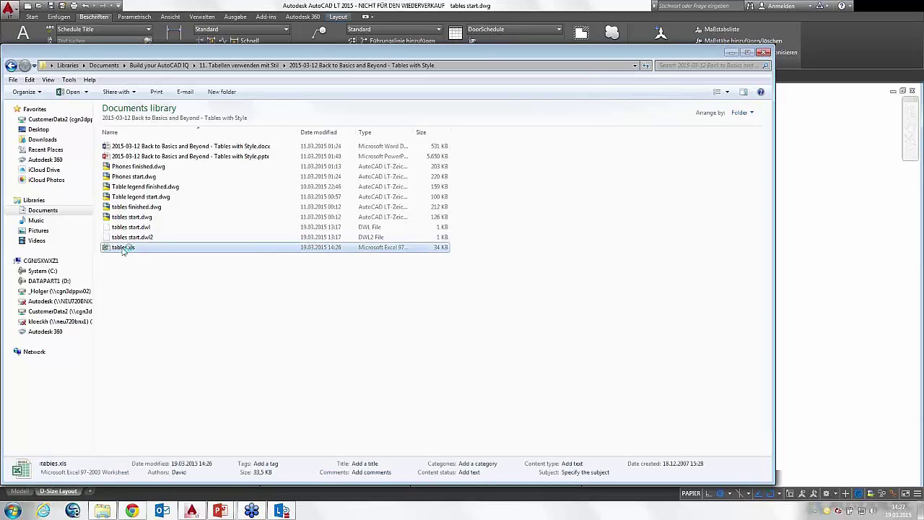
double_click(123, 247)
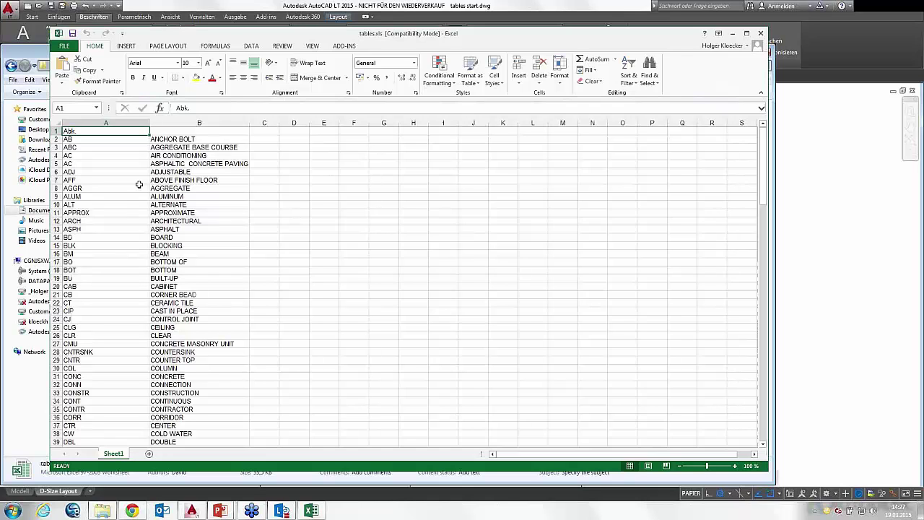
left_click_drag(207, 33, 241, 33)
left_click(145, 138)
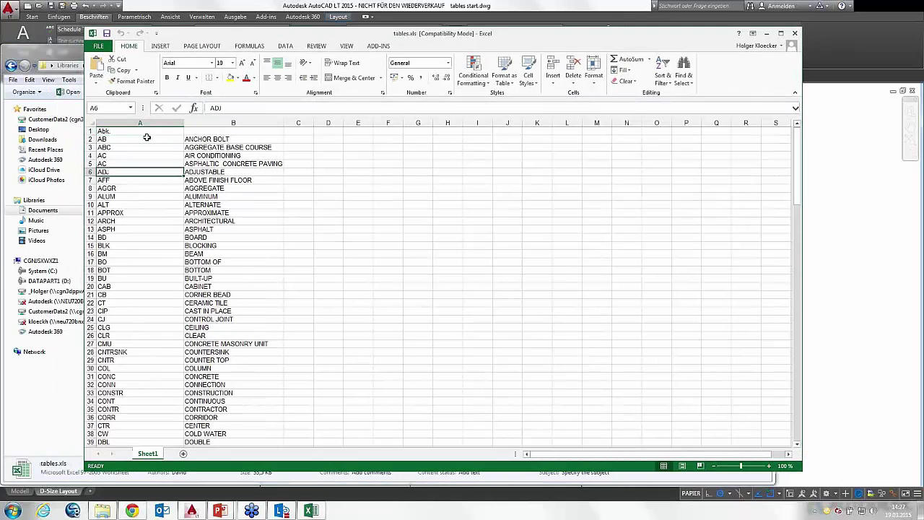
left_click_drag(442, 38, 382, 47)
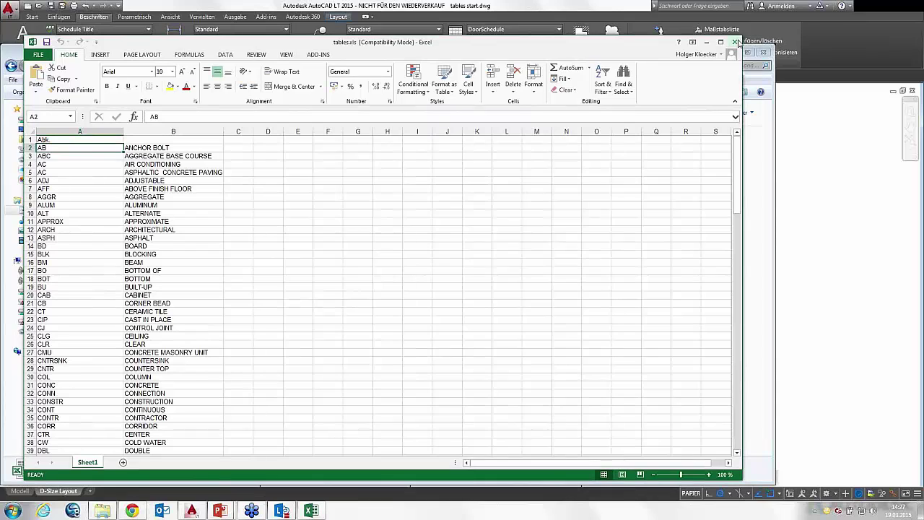
left_click(734, 42)
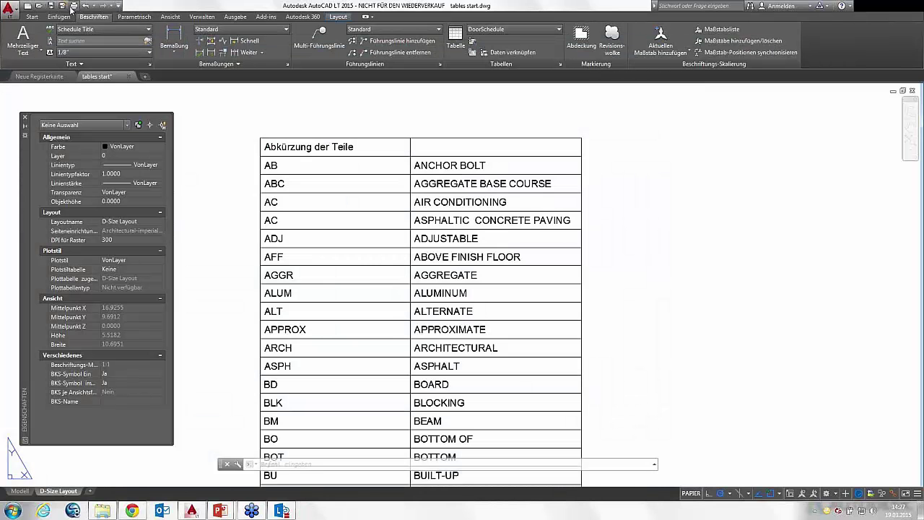
Step: Select the linked table in AutoCAD and bring up its data-link context menu
left_click(513, 139)
left_click(513, 137)
right_click(514, 139)
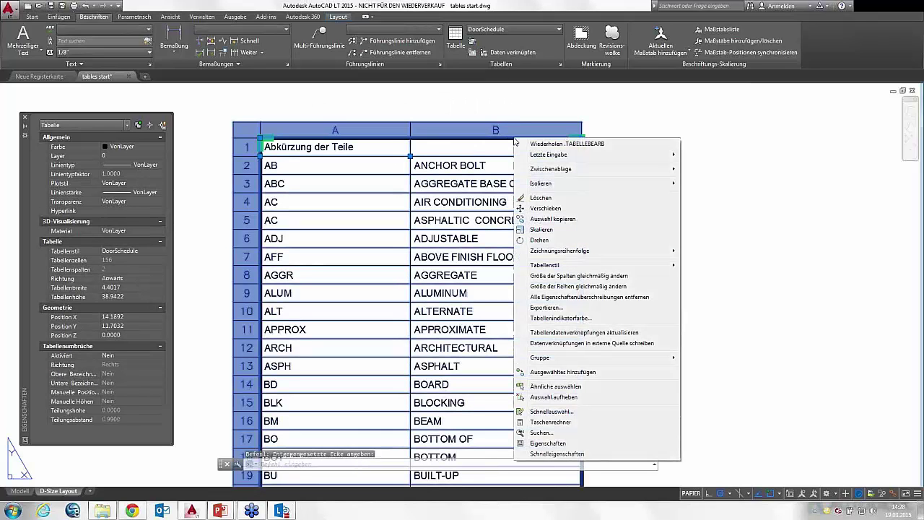
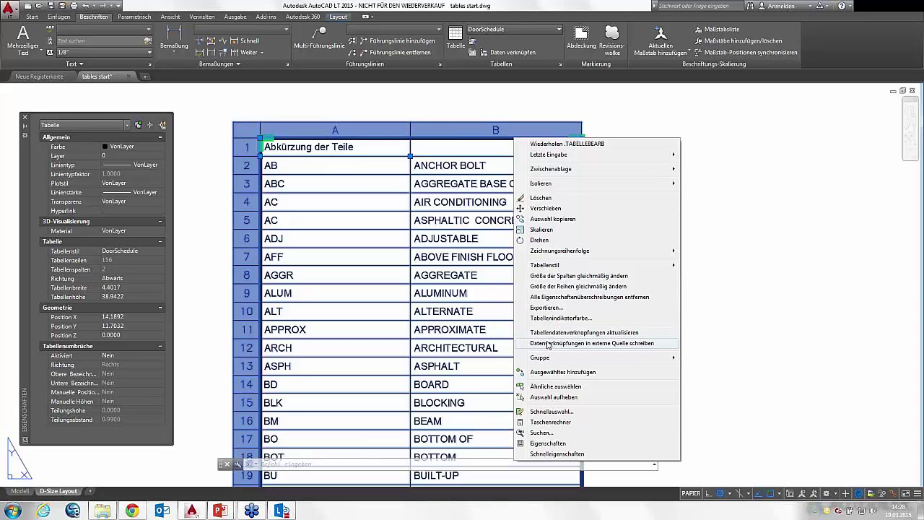
Step: Write the DoorSchedule table's edits back to its linked Excel spreadsheet
left_click(548, 345)
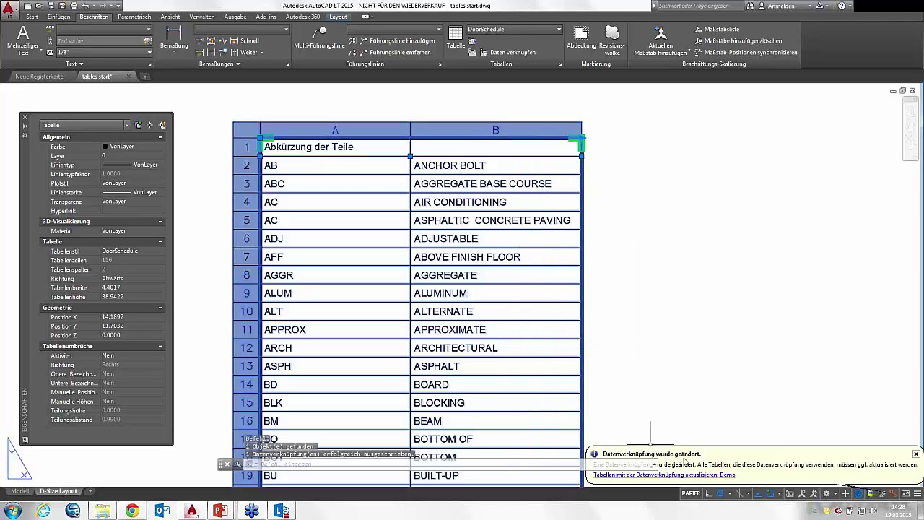
left_click(107, 513)
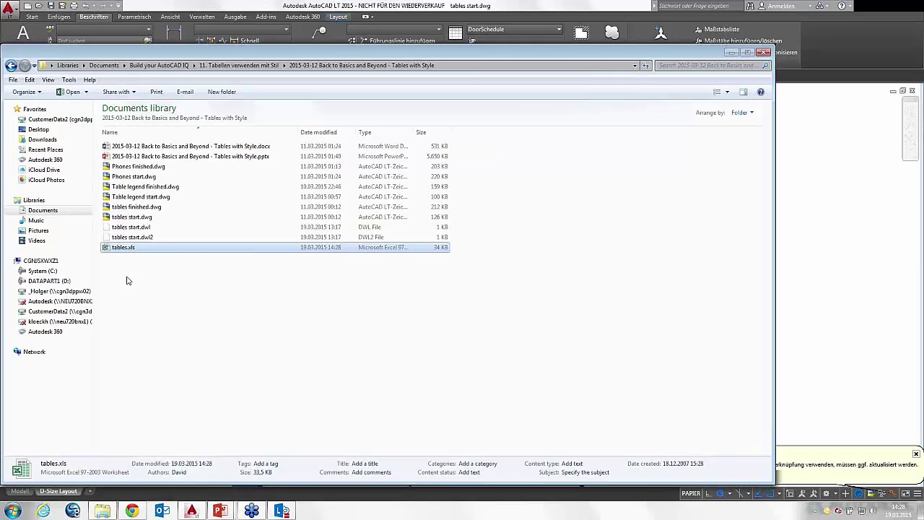
double_click(124, 248)
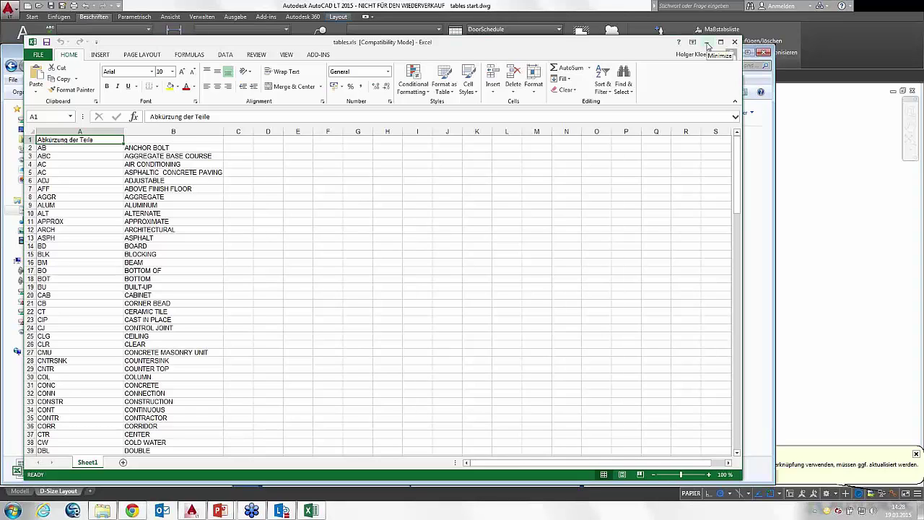
left_click(707, 43)
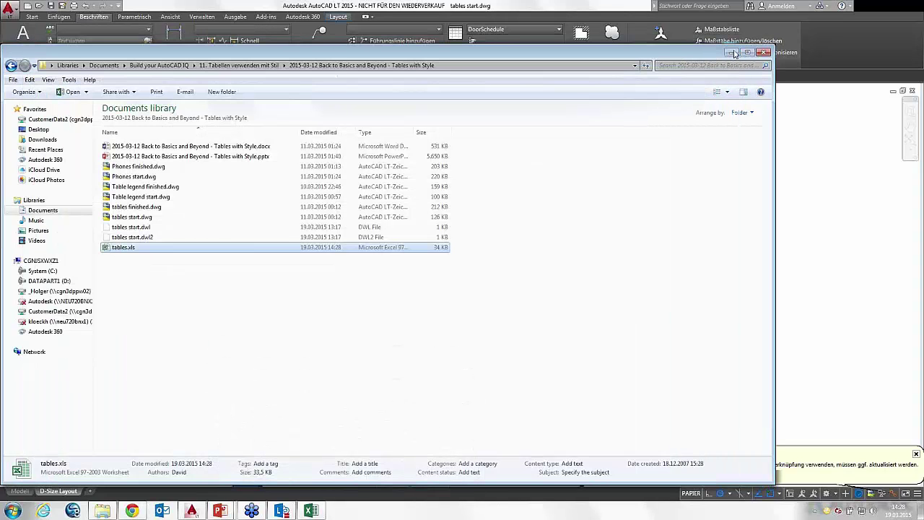
Step: Return to the drawing, clear the selection and zoom out to show the whole D-Size sheet
left_click(731, 53)
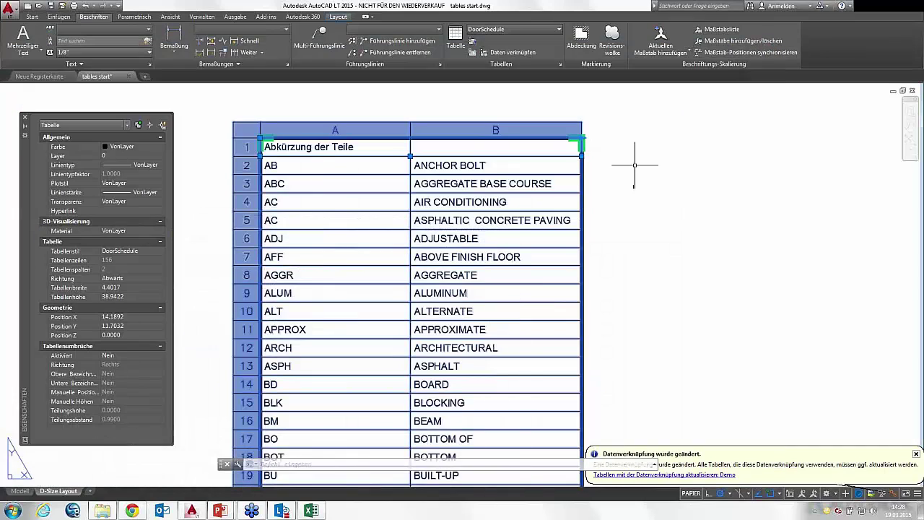
key("Escape")
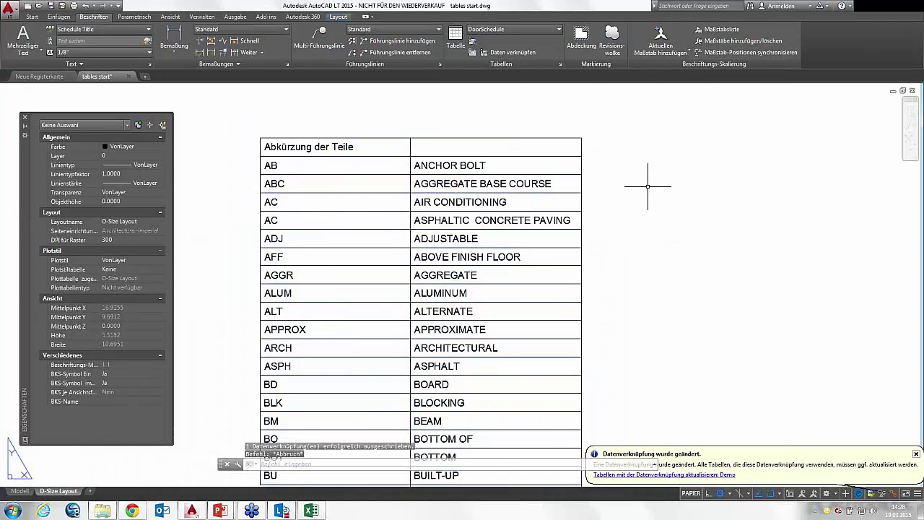
scroll(643, 175, "down", 2)
scroll(622, 175, "down", 2)
scroll(631, 181, "down", 2)
middle_click_drag(631, 181, 495, 175)
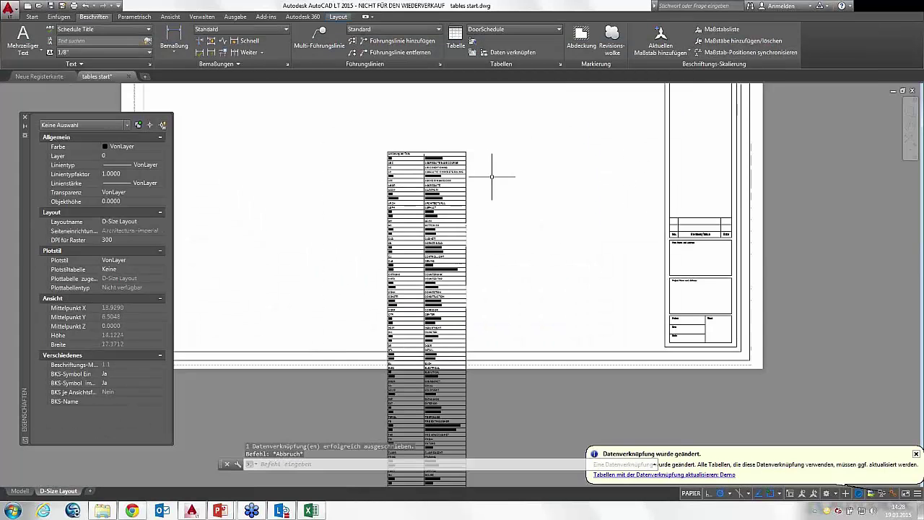
scroll(486, 161, "down", 2)
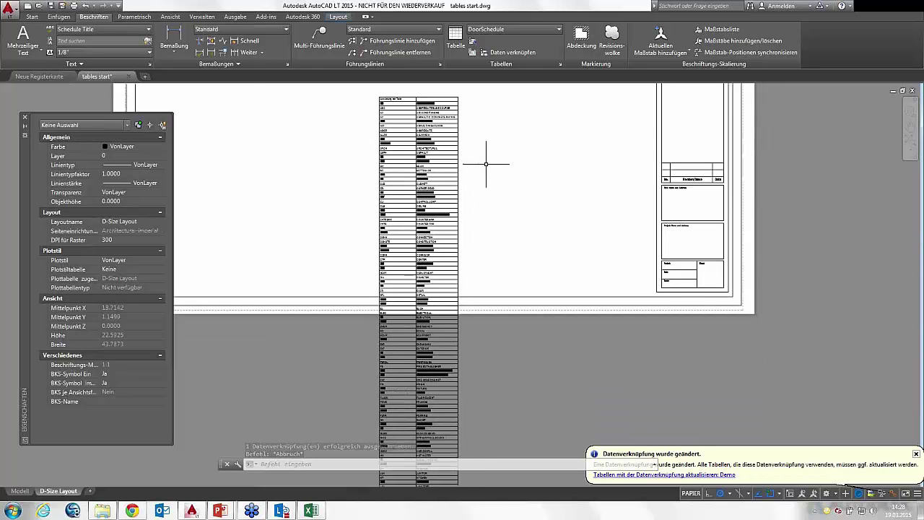
scroll(540, 257, "down", 2)
mouse_move(540, 258)
middle_mouse_down()
mouse_move(523, 242)
mouse_move(522, 250)
middle_mouse_up()
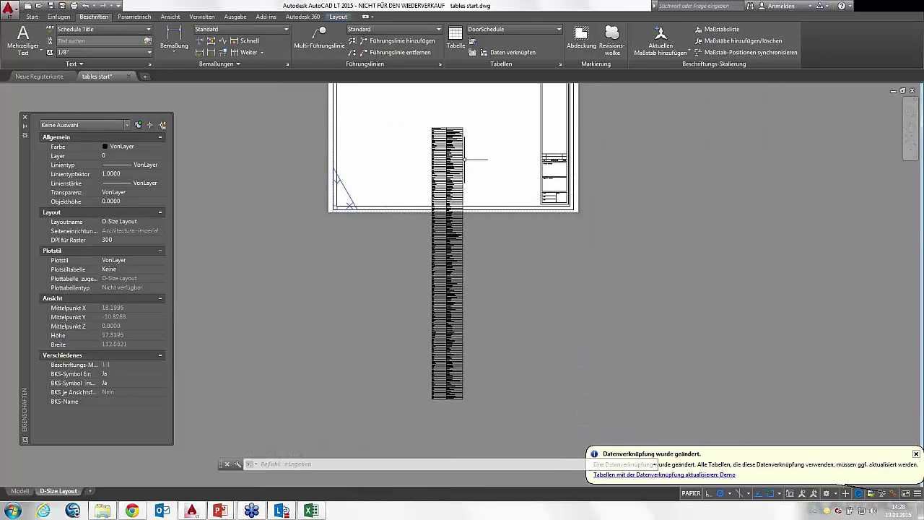
Step: Window-select the DoorSchedule table and centre the sheet in view
left_click(475, 155)
left_click(455, 180)
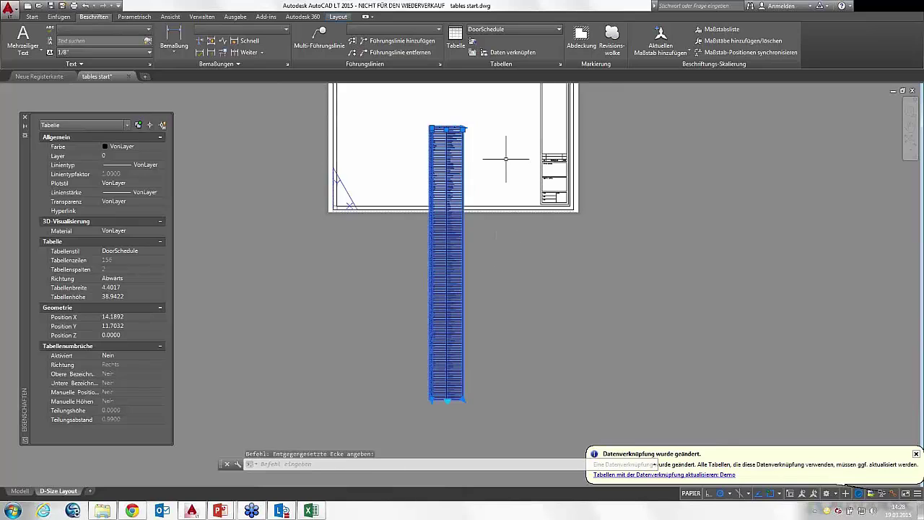
middle_click_drag(506, 157, 482, 193)
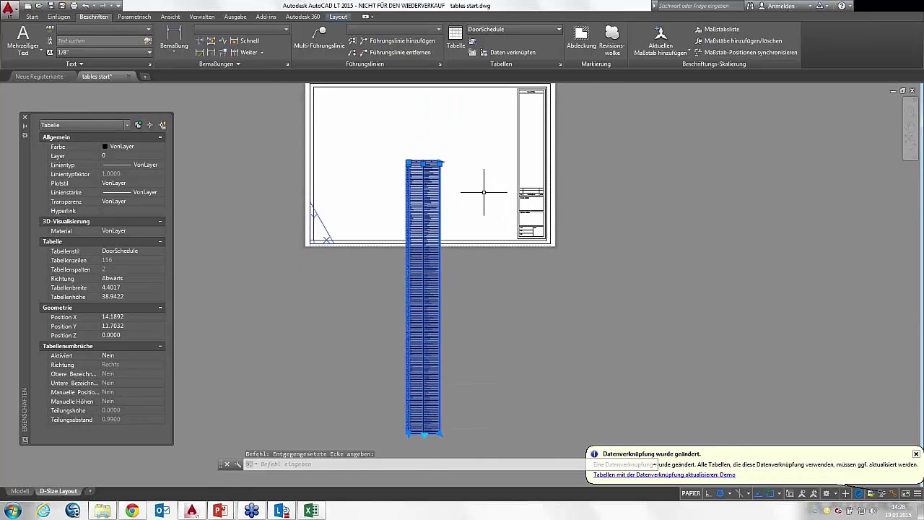
middle_click_drag(484, 194, 477, 193)
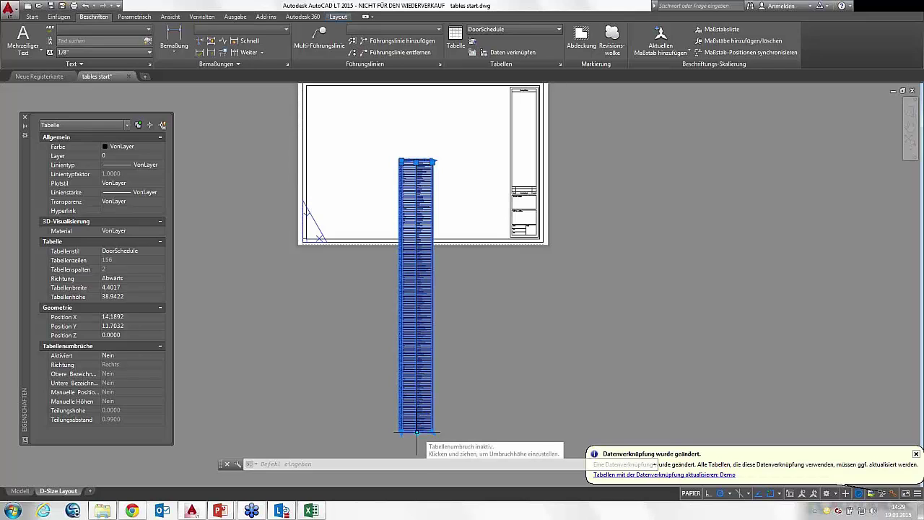
Step: Drag the table-break grip up so DoorSchedule splits into three parts at height 12.9807
left_click(416, 432)
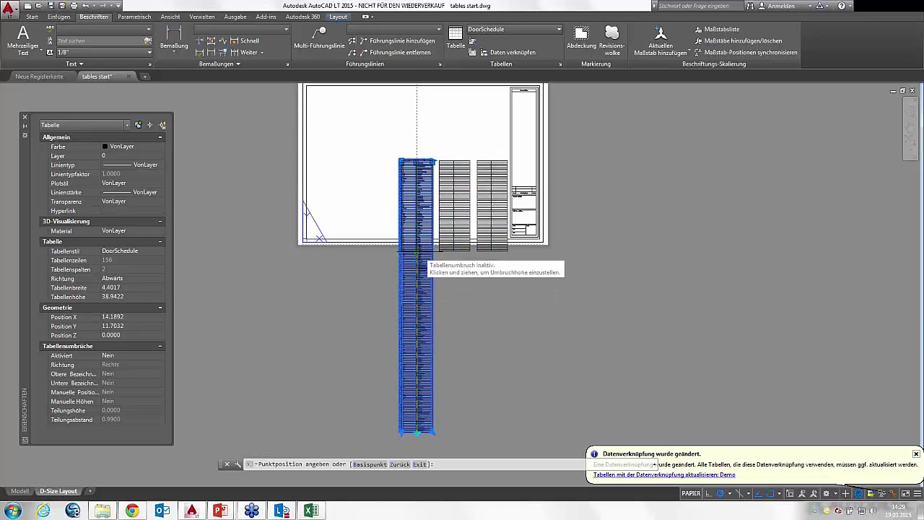
left_click(417, 251)
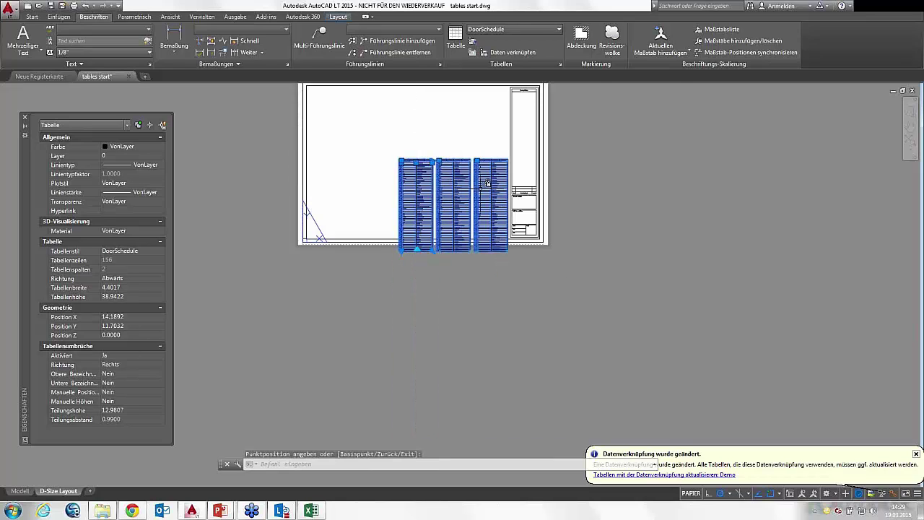
scroll(462, 166, "up", 2)
scroll(462, 165, "up", 1)
scroll(462, 166, "up", 1)
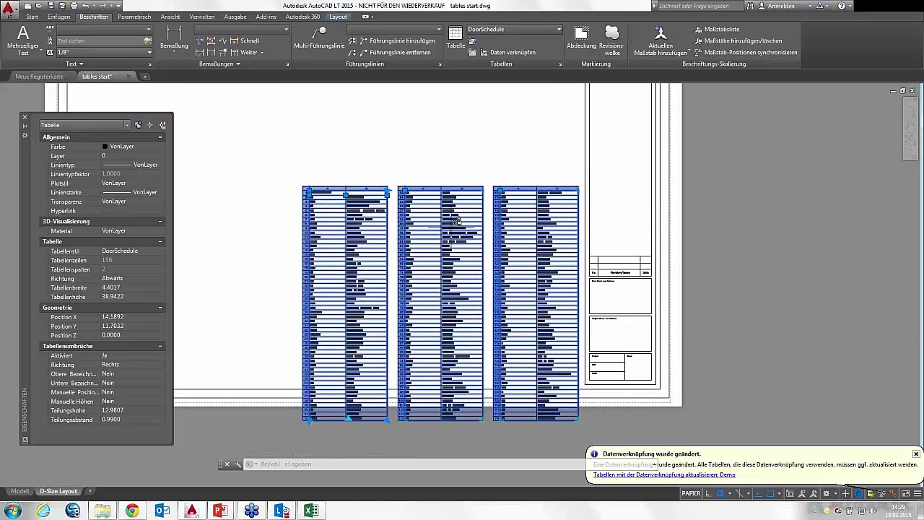
Step: Move the three-part table by its top-left grip higher and left on the sheet
scroll(423, 184, "up", 1)
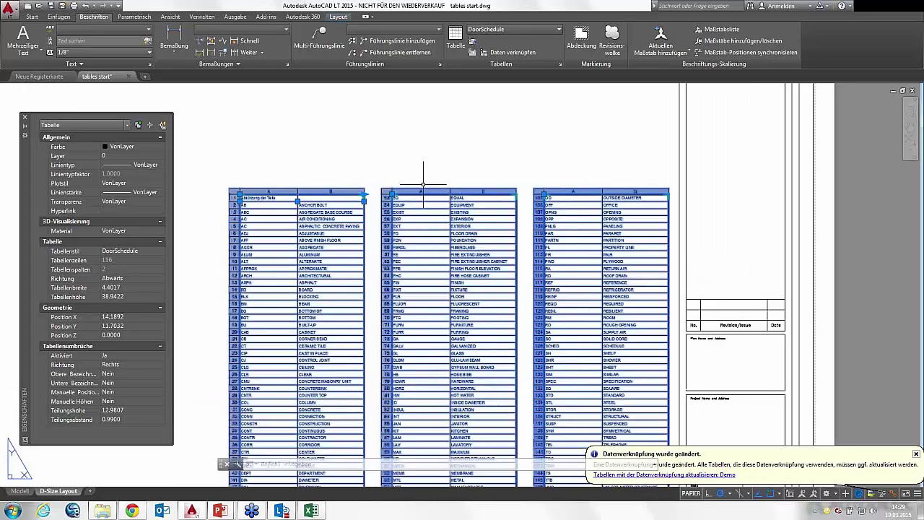
scroll(423, 192, "down", 2)
middle_click_drag(425, 193, 428, 120)
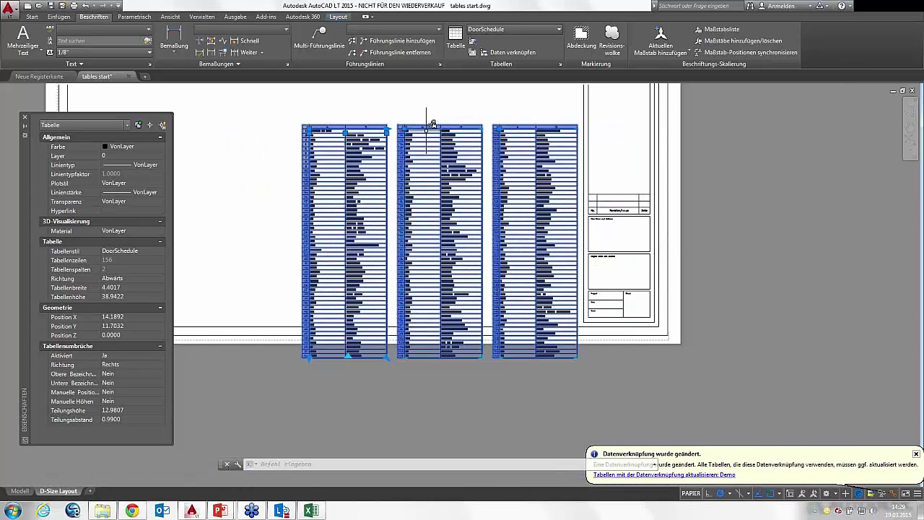
left_click(309, 128)
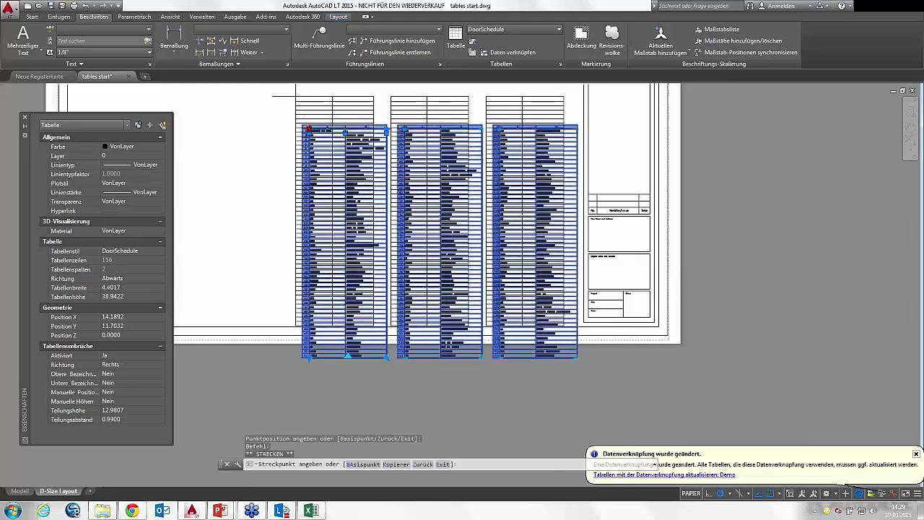
middle_click_drag(309, 129, 315, 155)
left_click(308, 122)
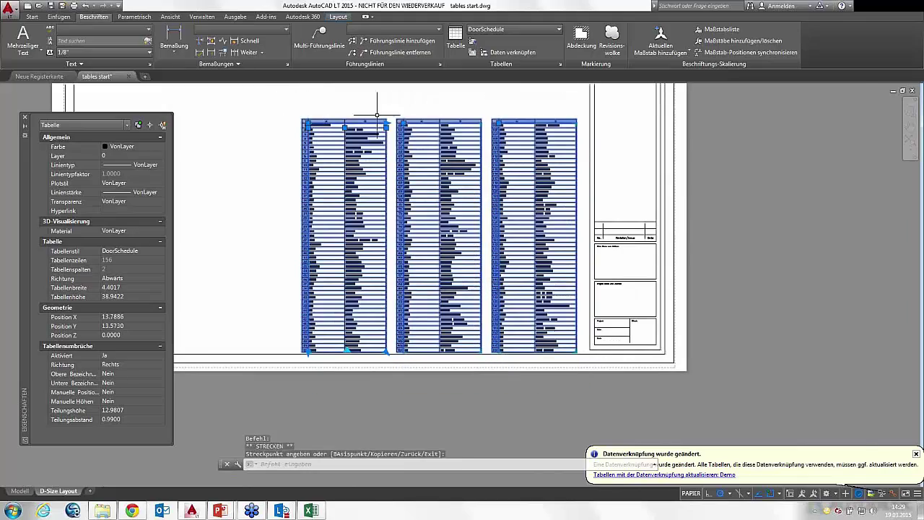
Step: Try moving the middle part alone, cancel it, and go to the Manual positions property
scroll(394, 118, "up", 2)
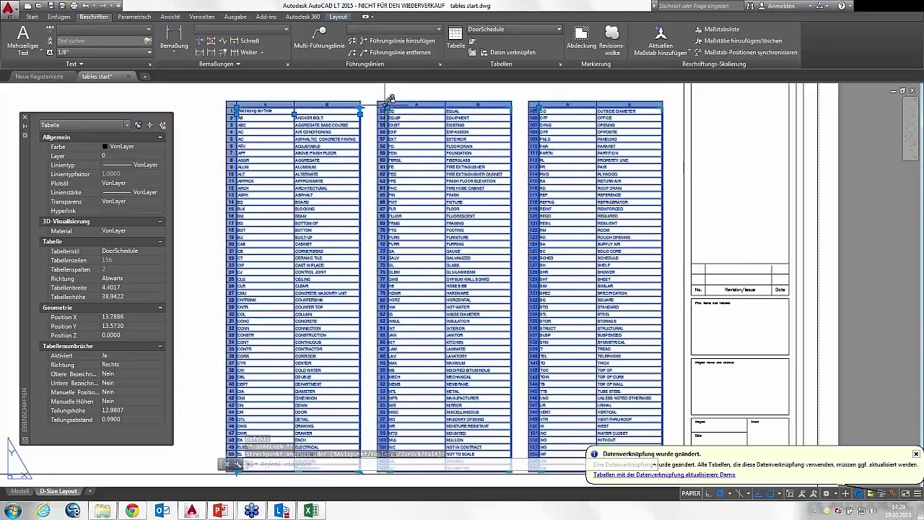
left_click(387, 106)
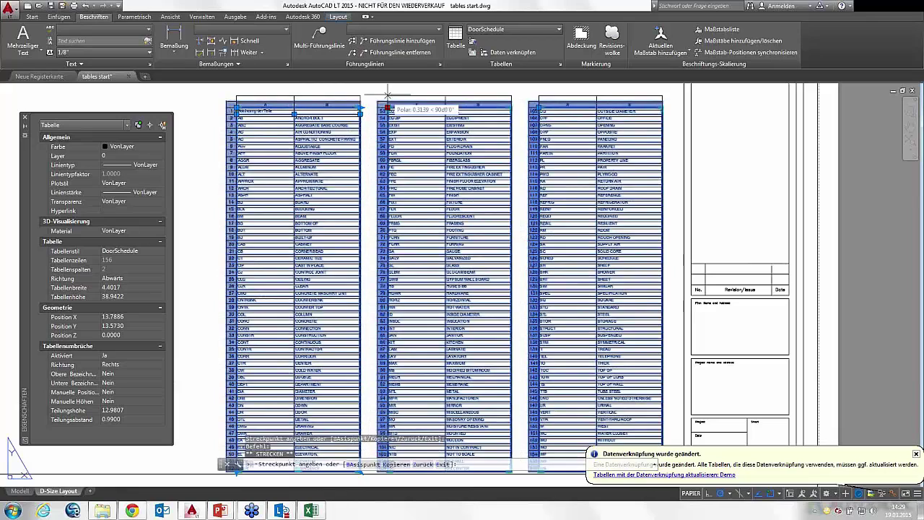
key("Escape")
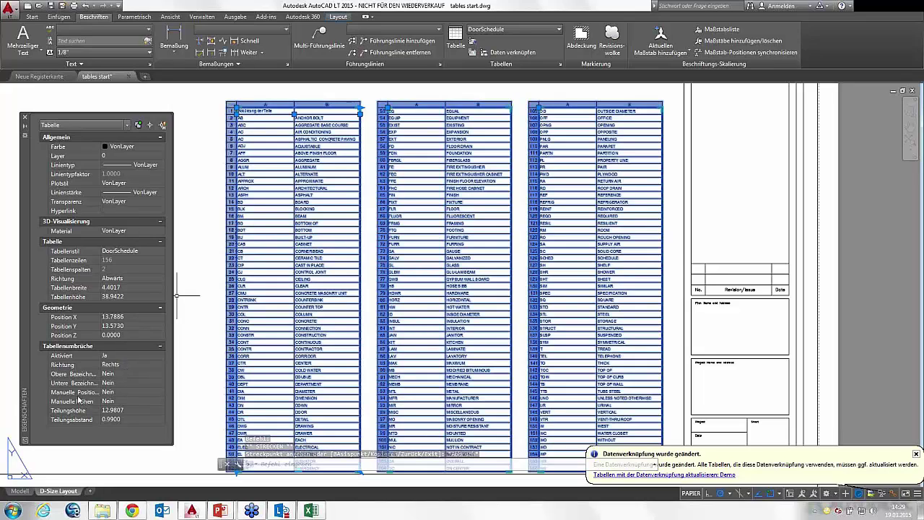
left_click(103, 392)
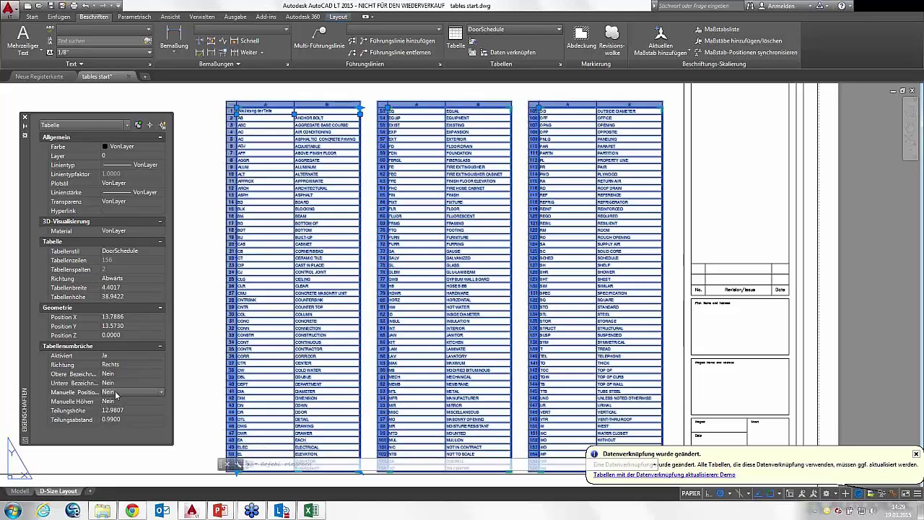
Step: Turn on Manual positions for the table's broken parts
left_click(116, 392)
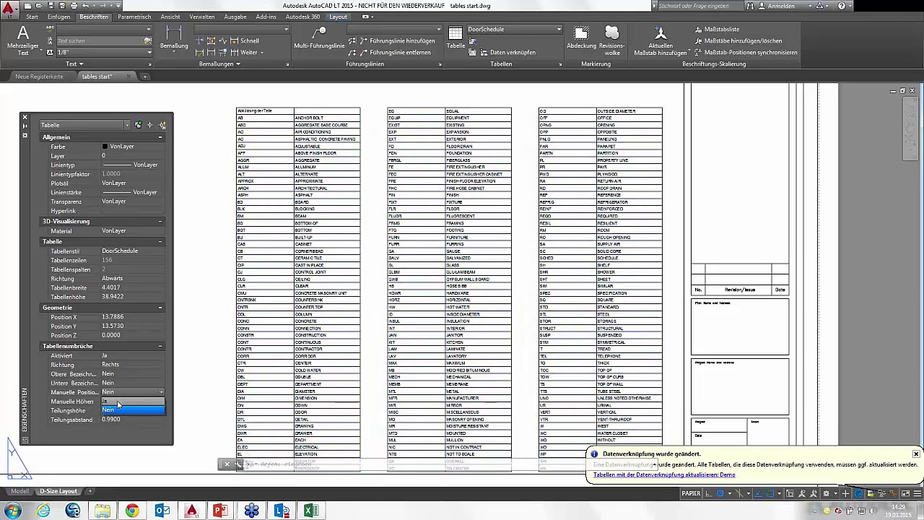
left_click(114, 401)
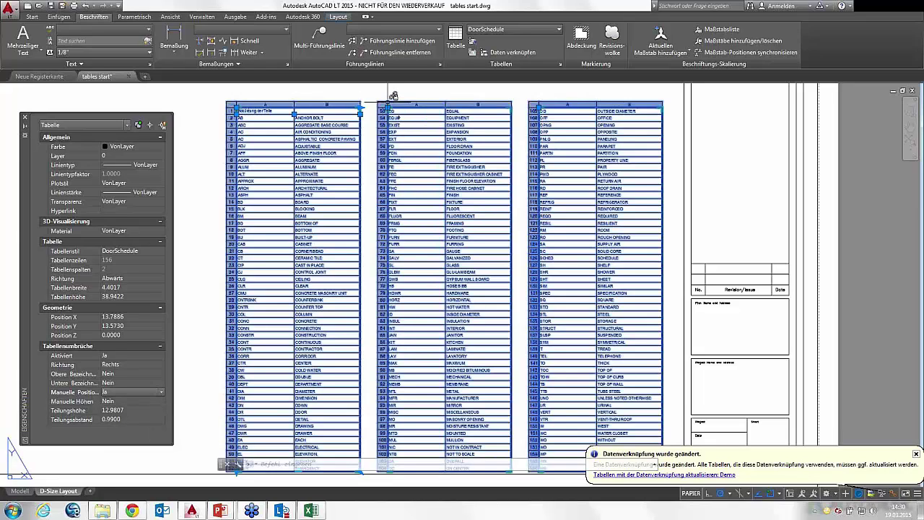
scroll(396, 101, "up", 1)
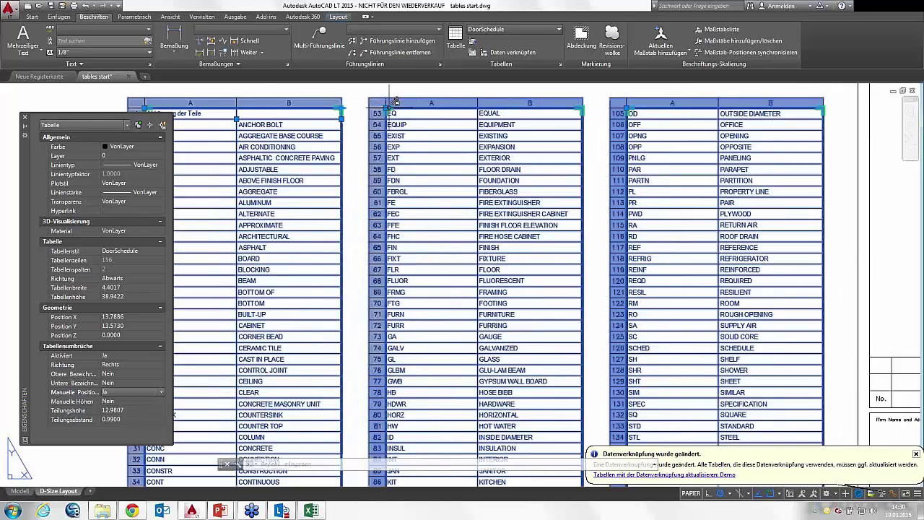
scroll(394, 102, "up", 1)
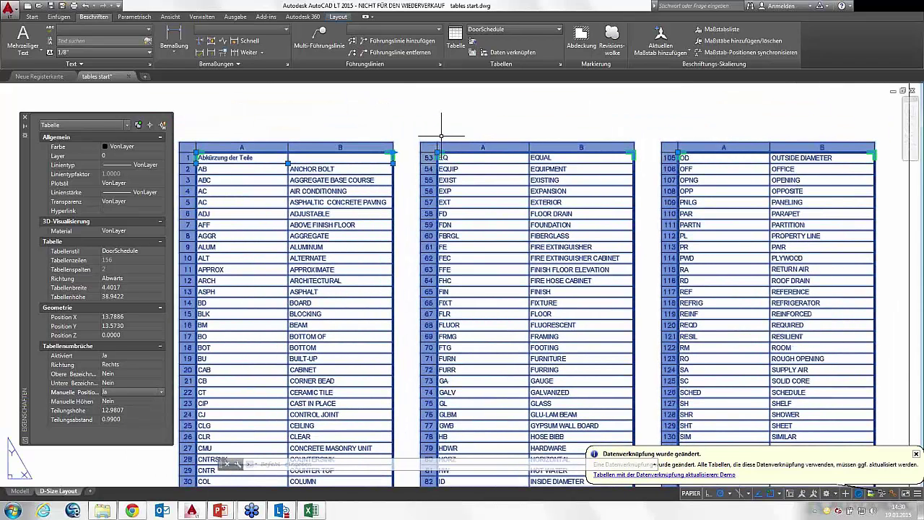
Step: Place the second and third table sections right beside the first
left_click(438, 152)
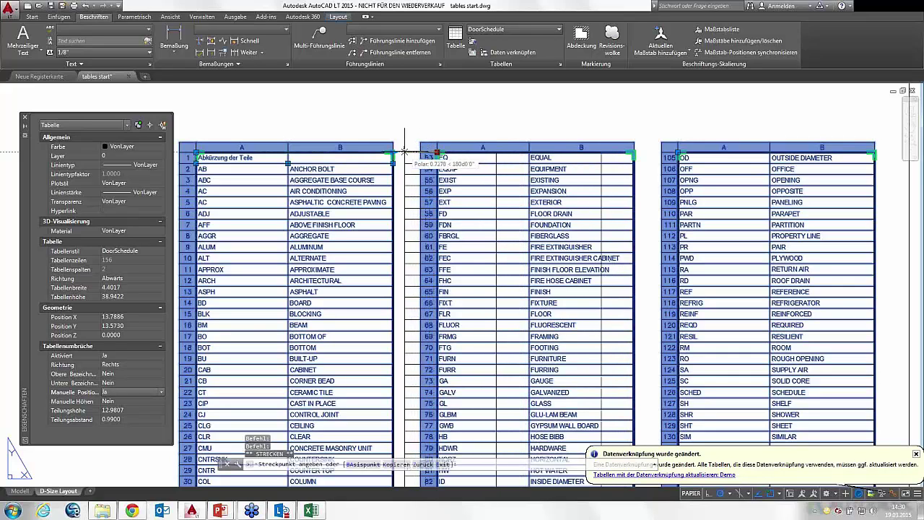
left_click(392, 153)
left_click(679, 152)
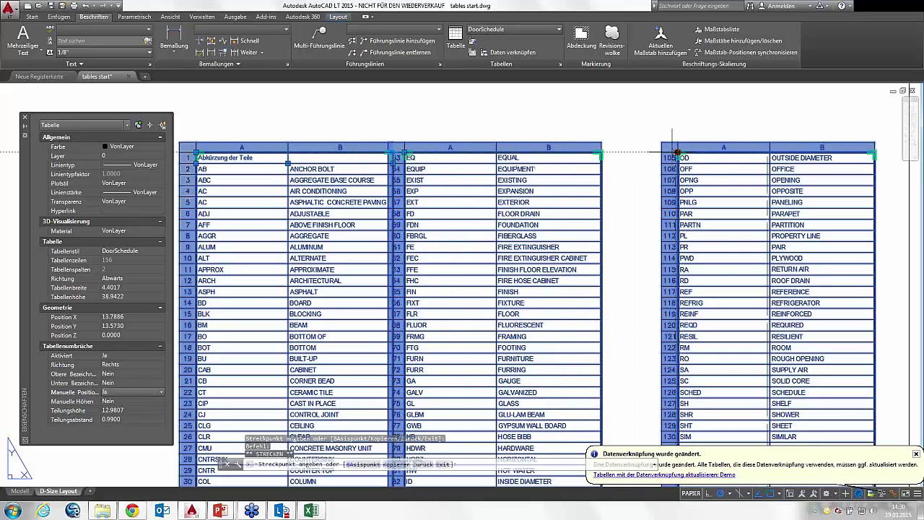
left_click(613, 152)
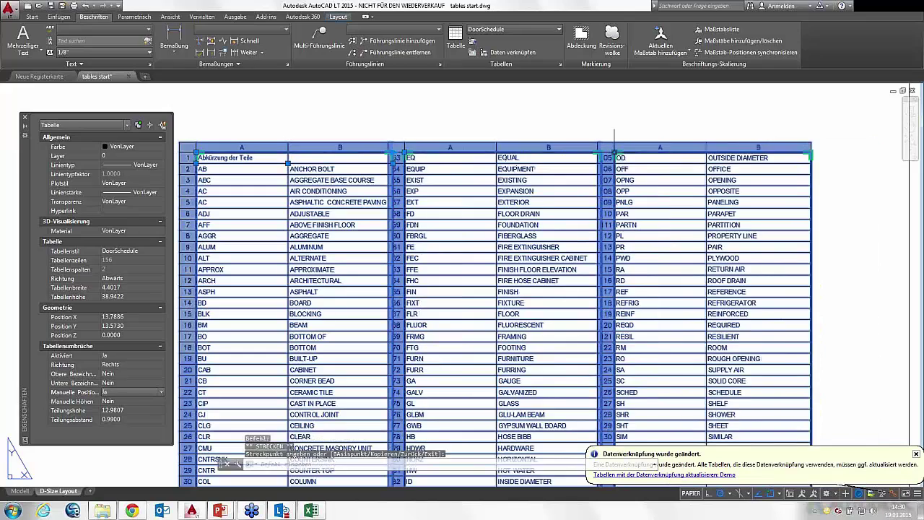
scroll(610, 148, "down", 2)
key("Escape")
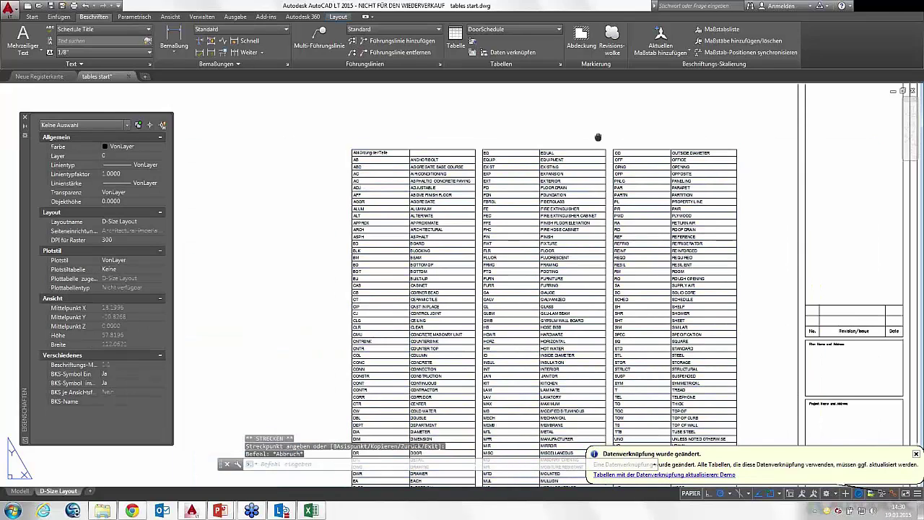
Step: Select all the table sections with a selection window
scroll(549, 134, "down", 1)
scroll(527, 137, "down", 2)
left_click(538, 146)
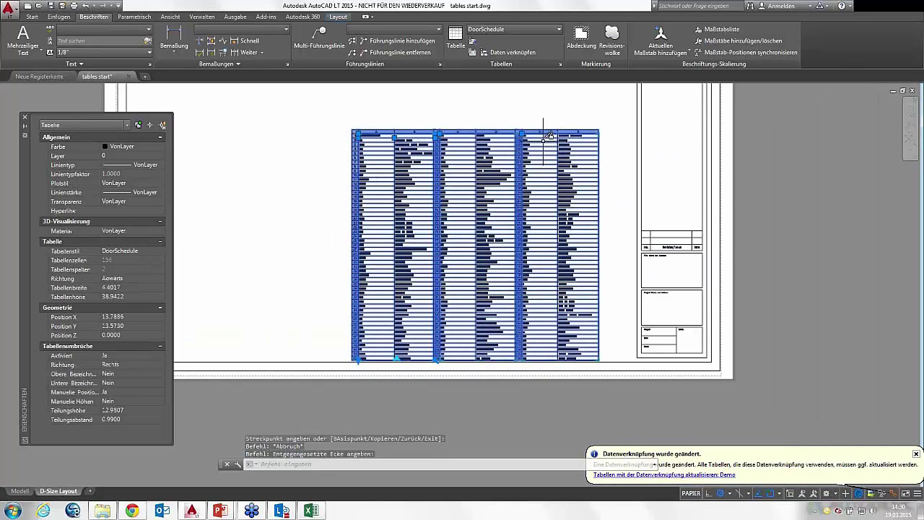
key("Escape")
scroll(462, 130, "up", 2)
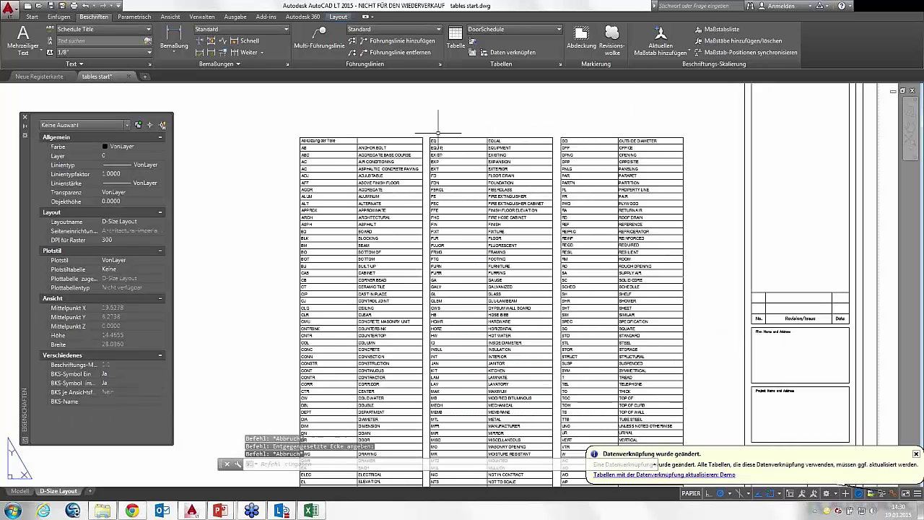
left_click(433, 131)
left_click(596, 136)
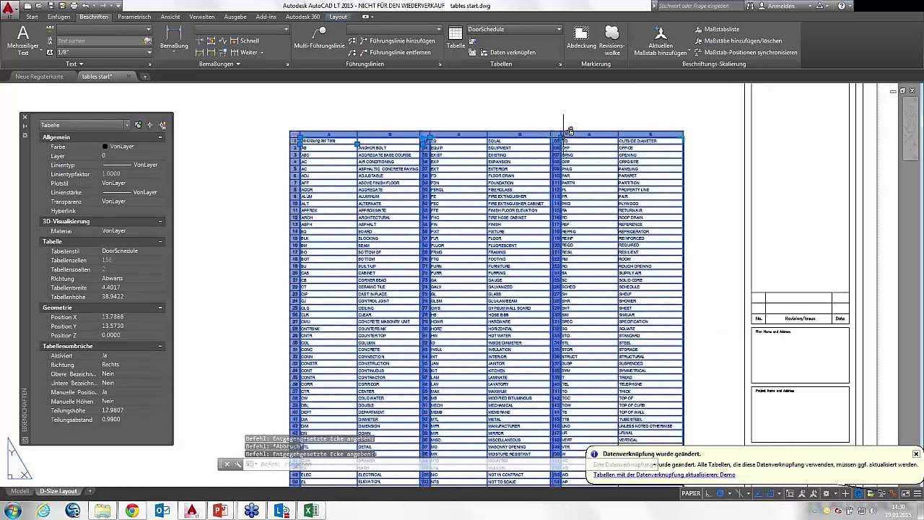
Step: Undo an accidental grip stretch and cancel the pending command
left_click(560, 137)
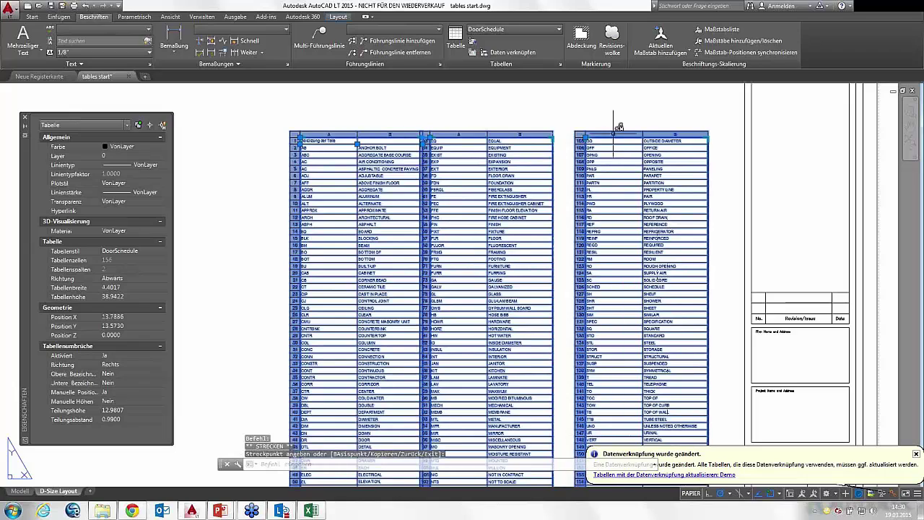
left_click(587, 136)
key("ctrl+z")
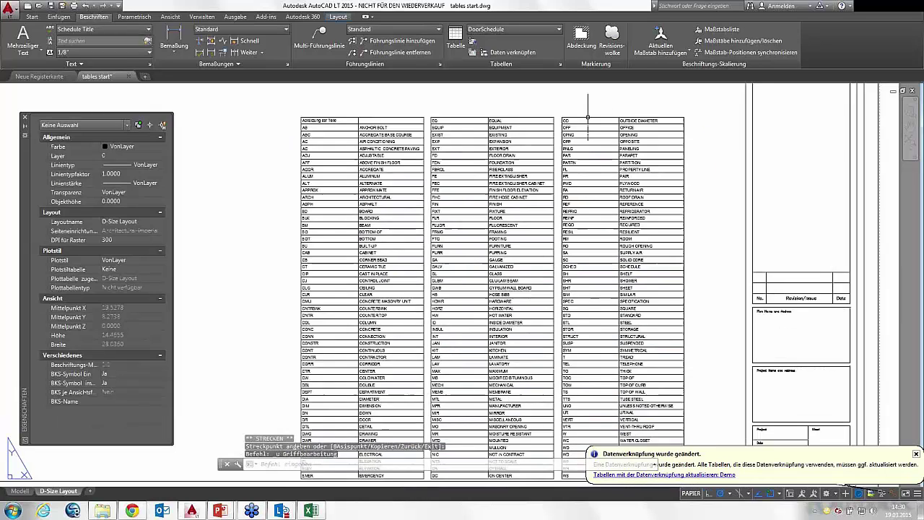
scroll(586, 136, "down", 2)
key("Escape")
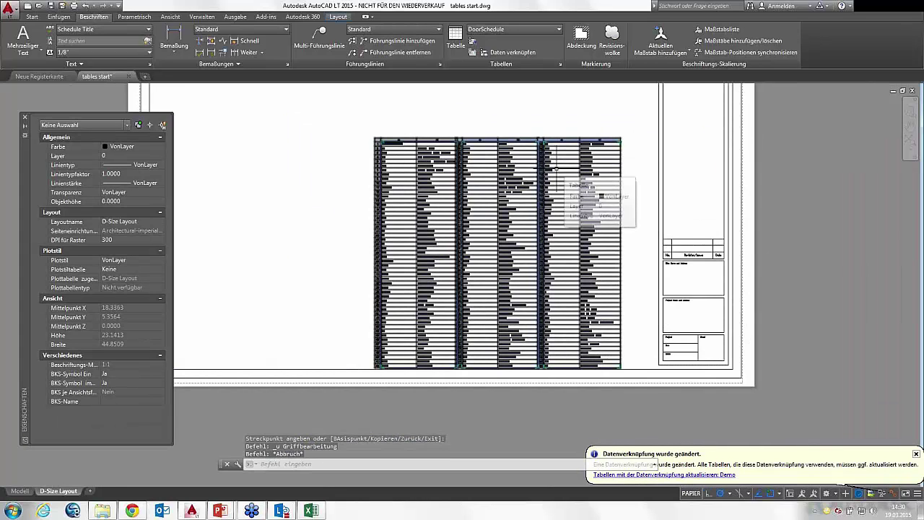
mouse_move(556, 169)
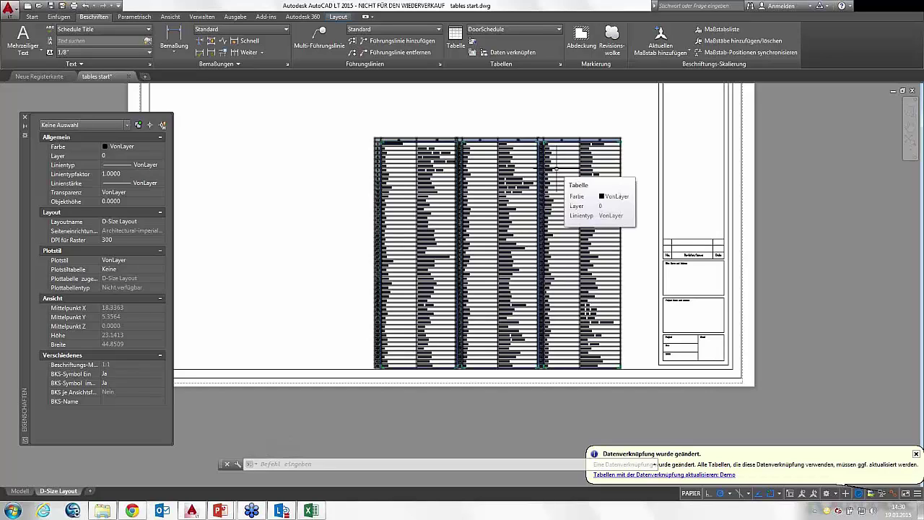
key("Escape")
key("Escape")
scroll(453, 131, "up", 2)
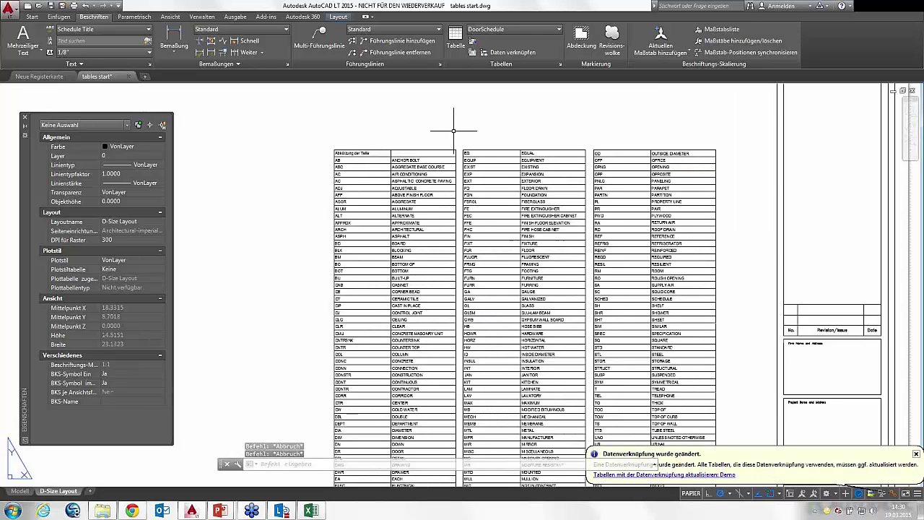
Step: Review the arranged sections, then open the file dialog with Table legend start.dwg selected
left_click(474, 150)
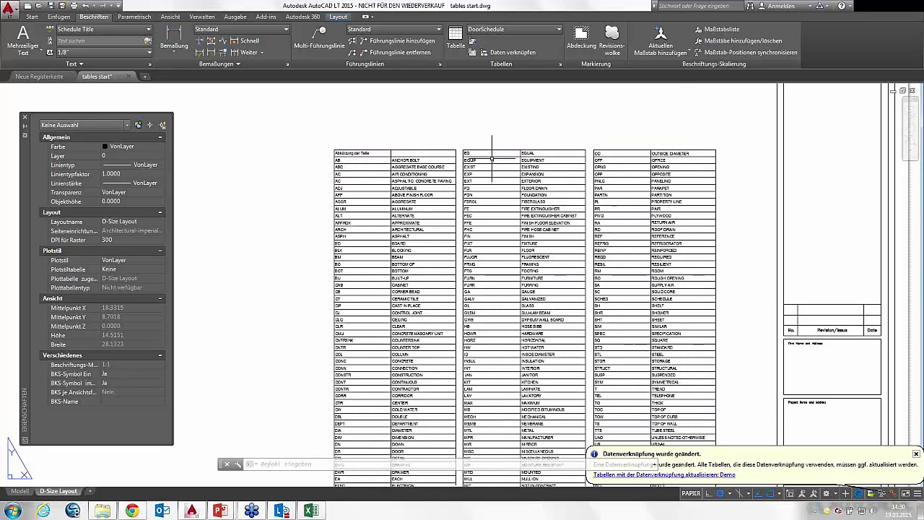
middle_click_drag(487, 162, 513, 155)
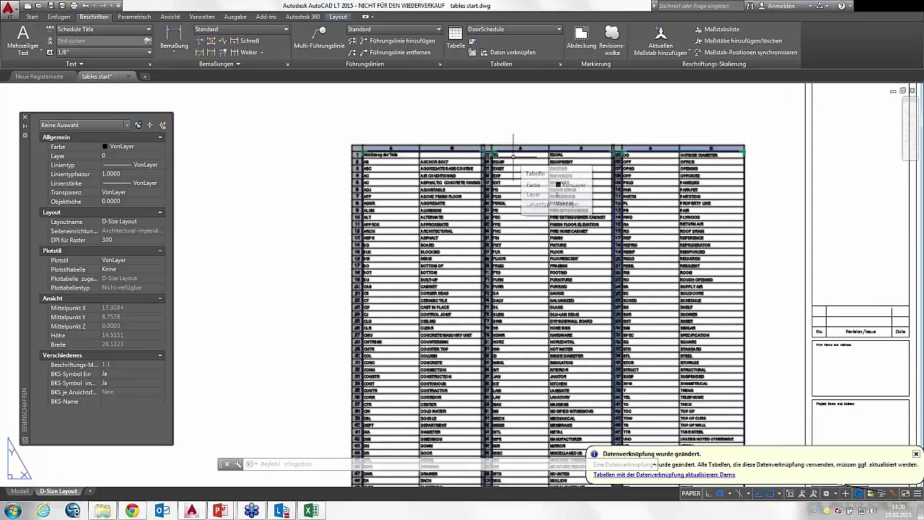
key("Escape")
left_click(43, 9)
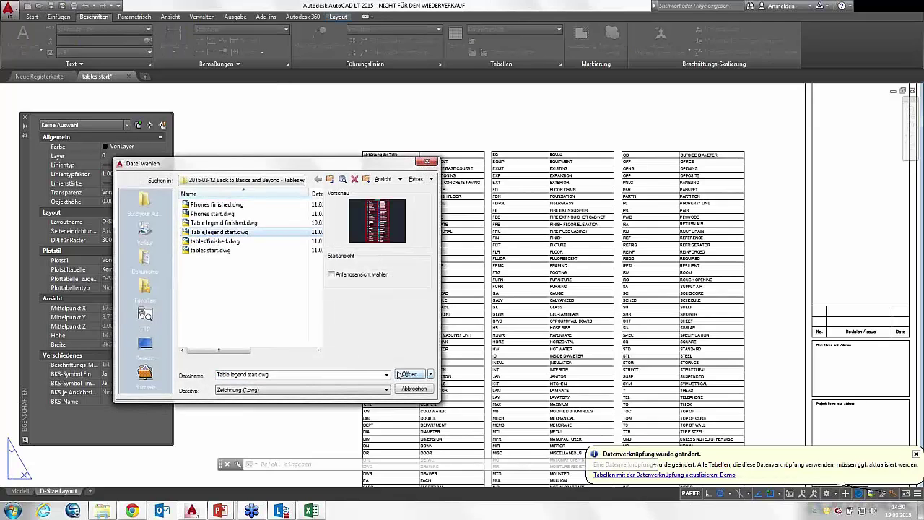
Step: Open Table legend start.dwg and pan the LEGEND drawing into view
left_click(409, 374)
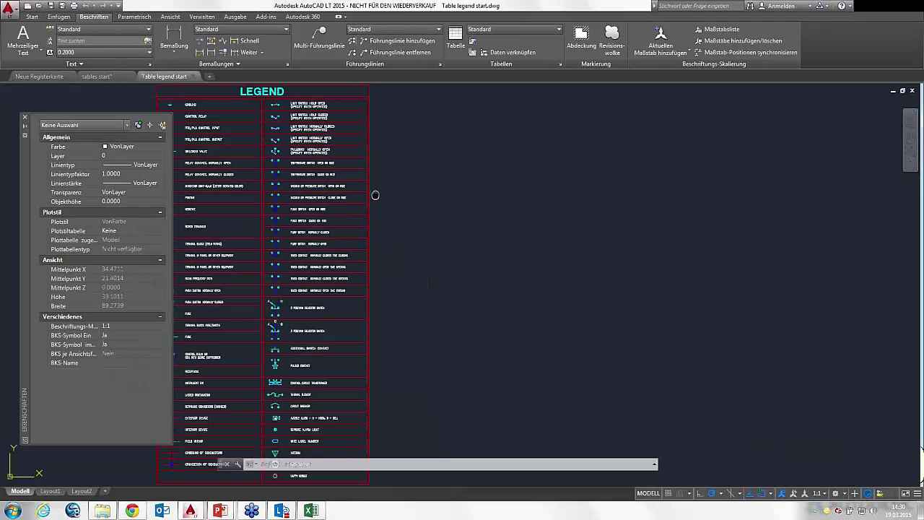
middle_click_drag(376, 193, 428, 205)
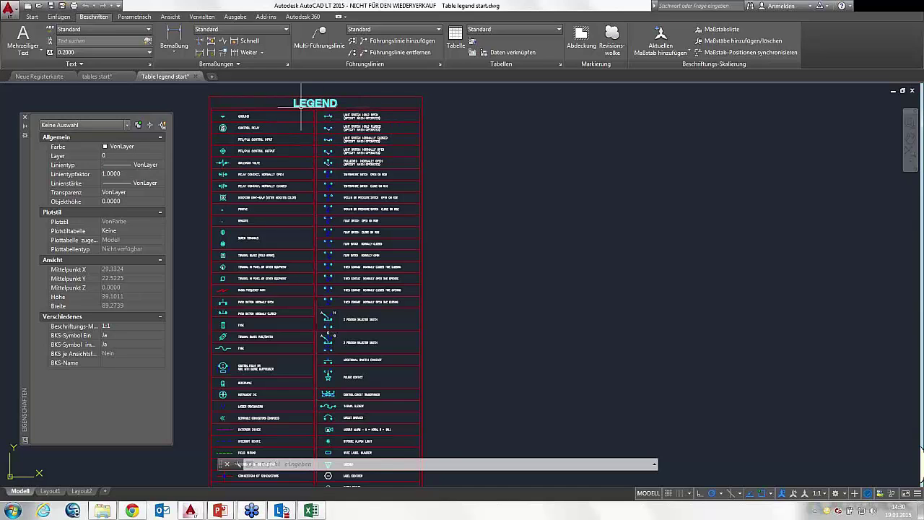
middle_click_drag(303, 101, 320, 147)
scroll(317, 150, "up", 2)
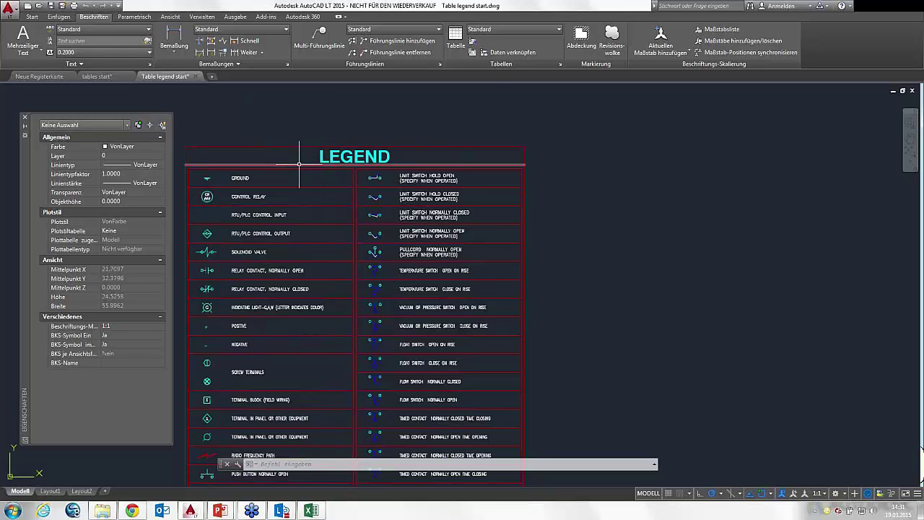
middle_click_drag(271, 177, 299, 153)
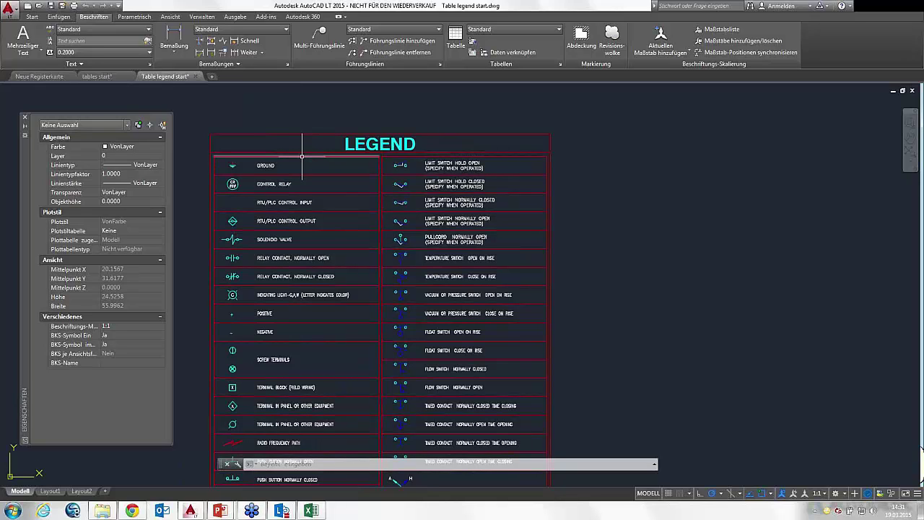
Step: Check the LEGEND's border lines by selecting and deselecting them, then pan left
left_click(302, 156)
key("Escape")
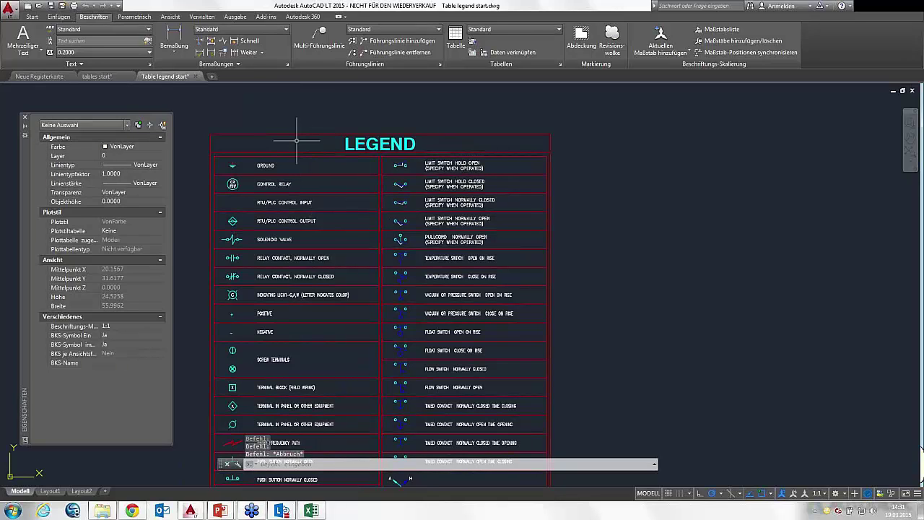
left_click(295, 140)
key("Escape")
left_click(300, 134)
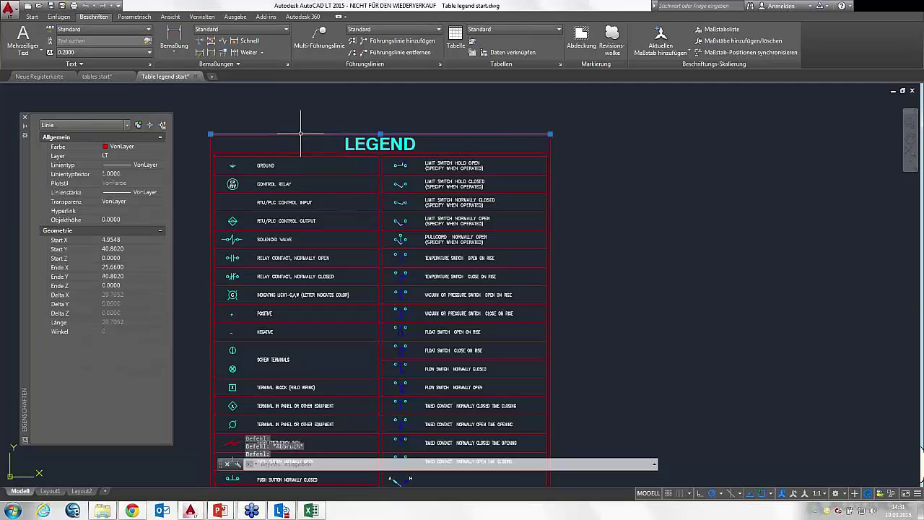
key("Escape")
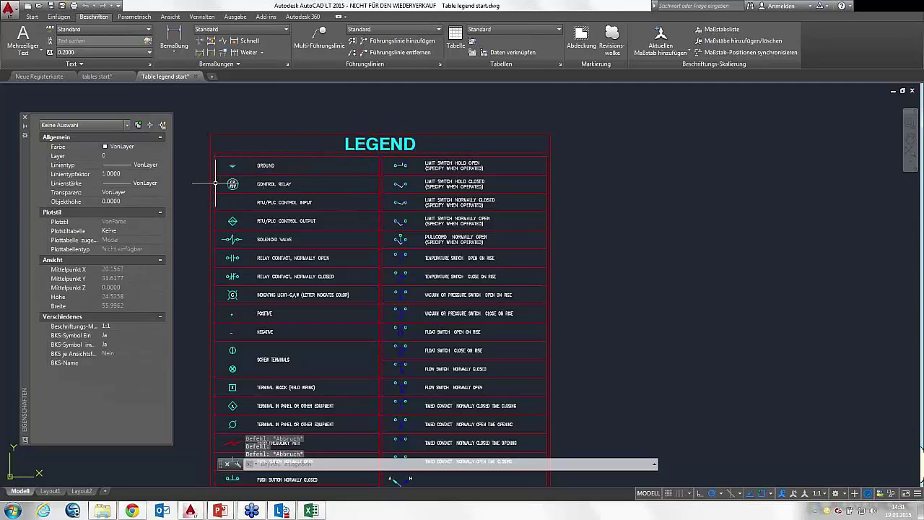
scroll(588, 183, "down", 2)
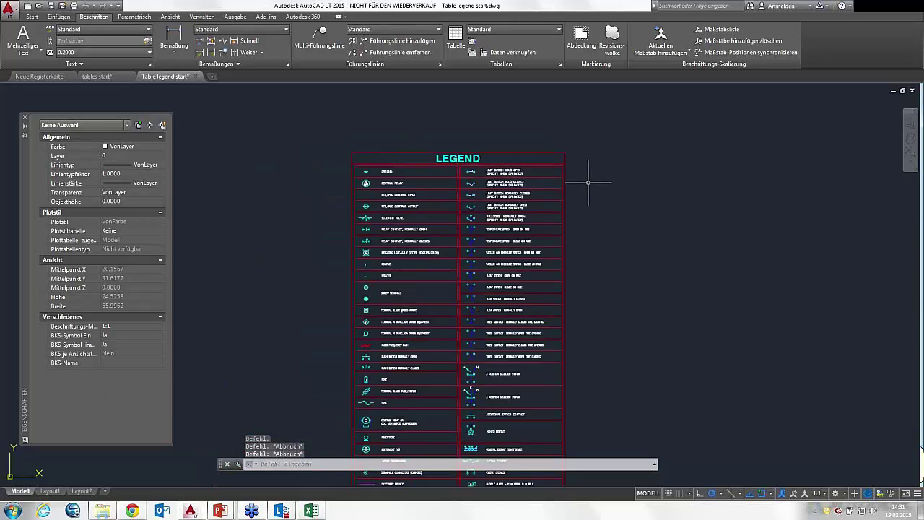
middle_click_drag(588, 183, 462, 175)
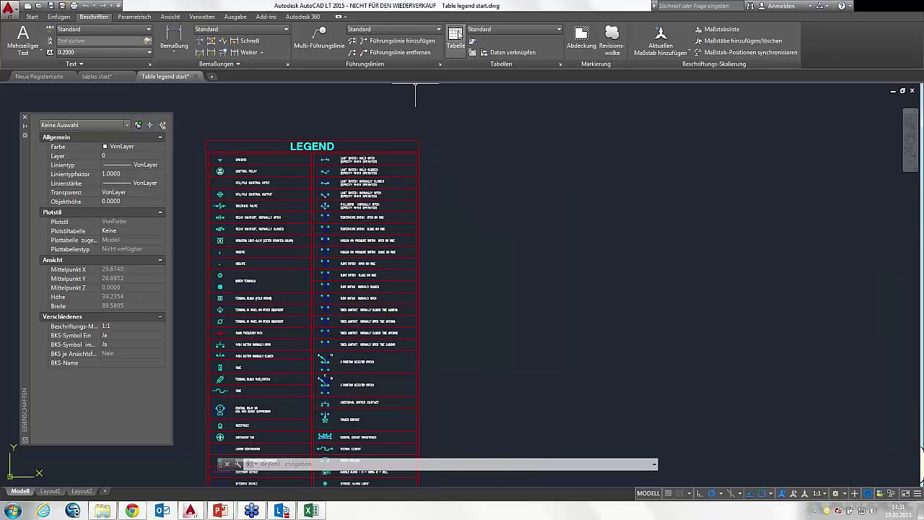
Step: Start a new table keeping the Standard style, and open the Table Style manager
left_click(455, 34)
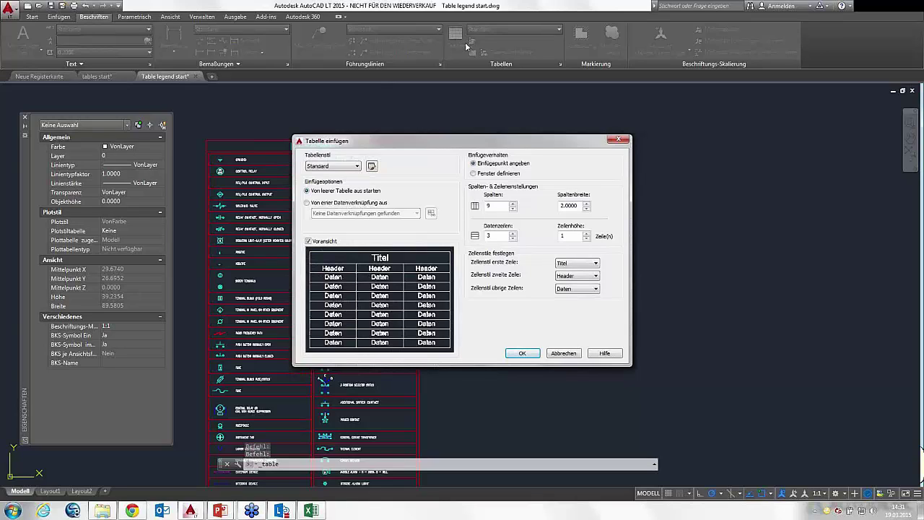
left_click(332, 167)
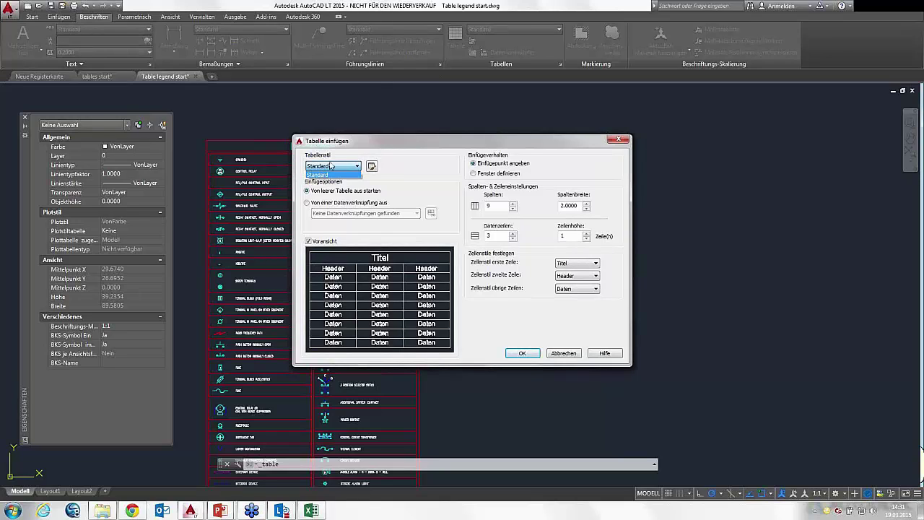
left_click(336, 166)
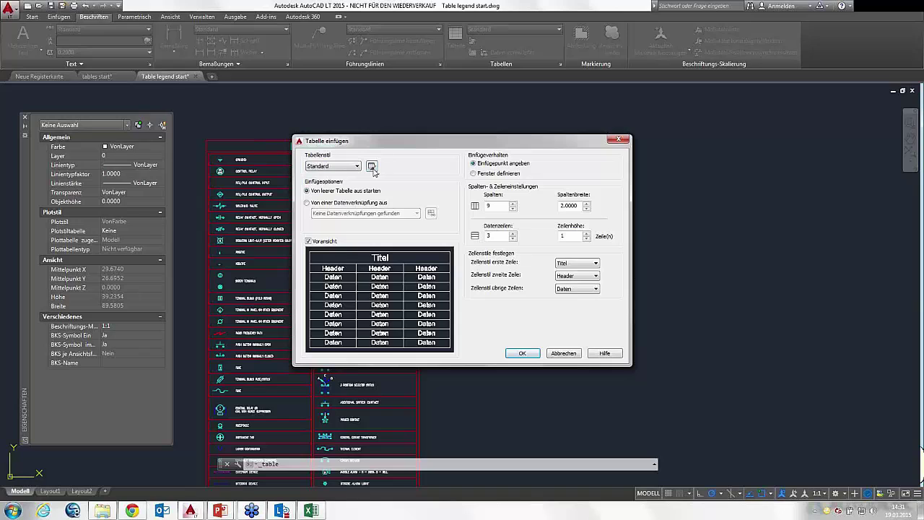
left_click(371, 167)
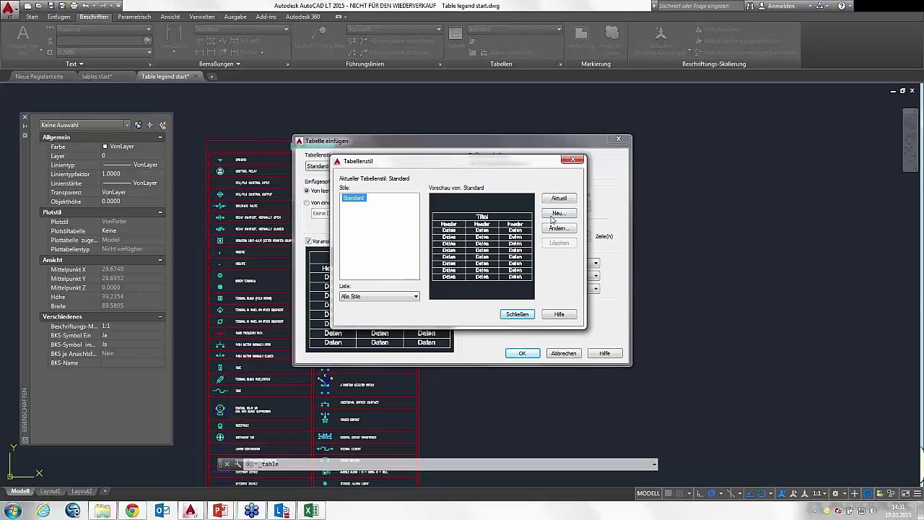
Step: Name a new table style 'Demo Legende', starting from Standard, and continue to its settings
left_click(553, 216)
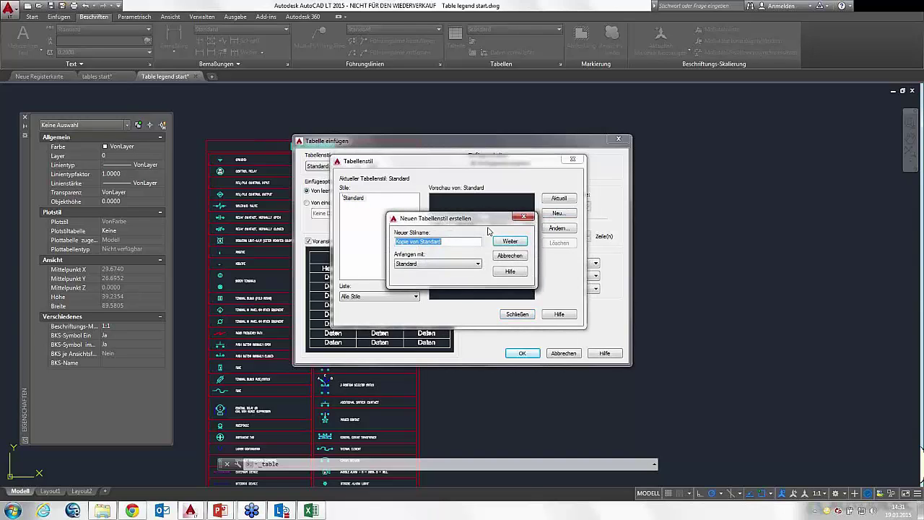
type("Dem")
type("o Legende")
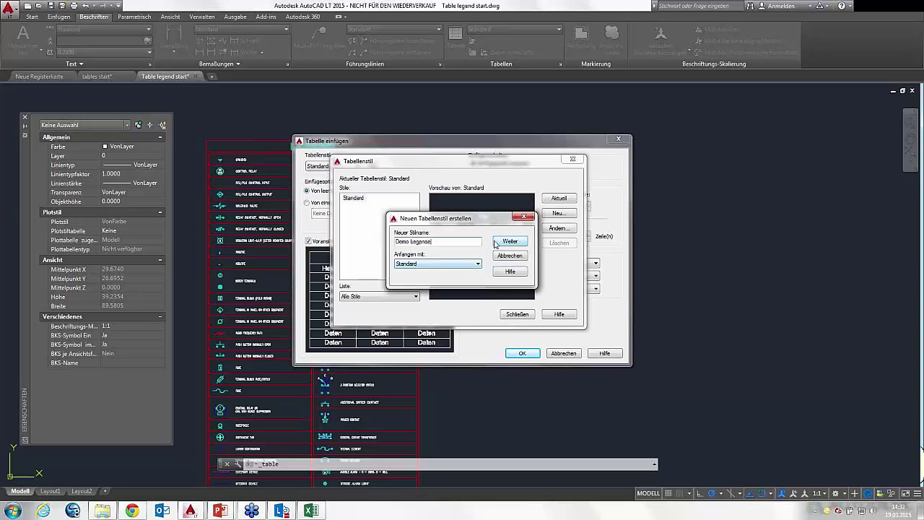
left_click(499, 243)
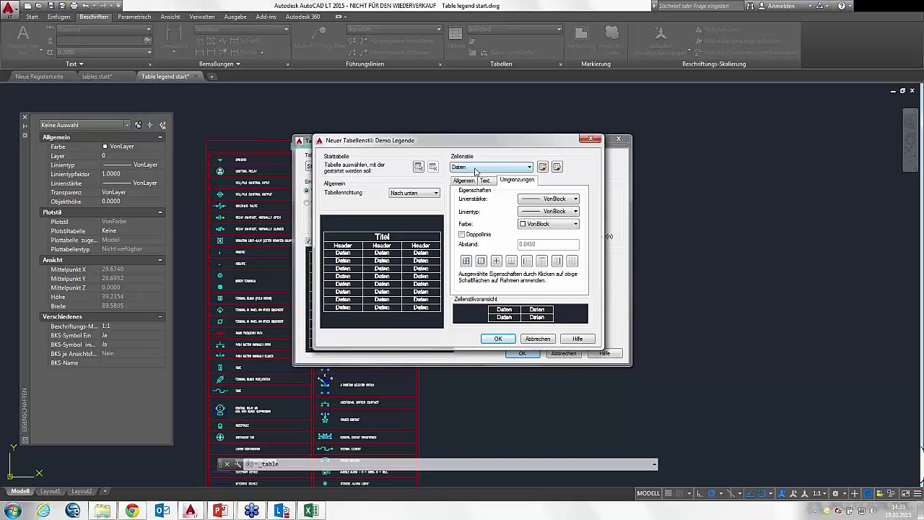
left_click(474, 169)
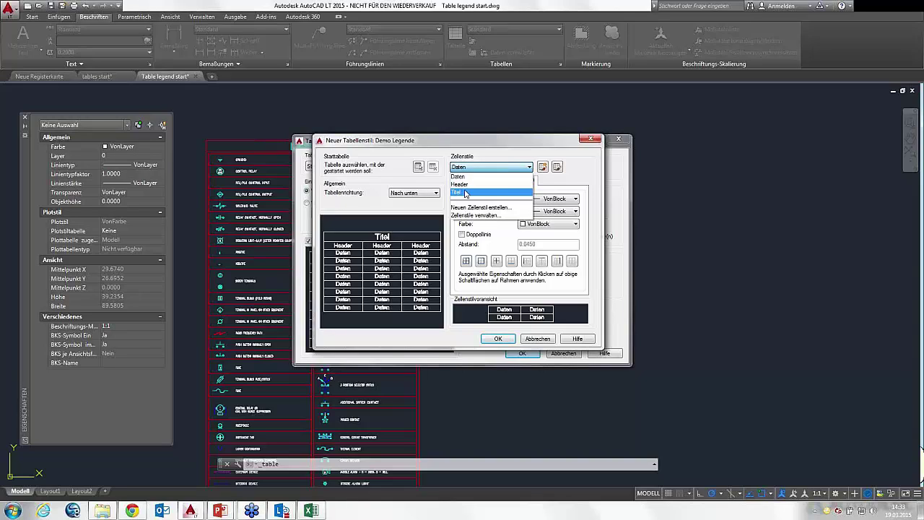
left_click(476, 179)
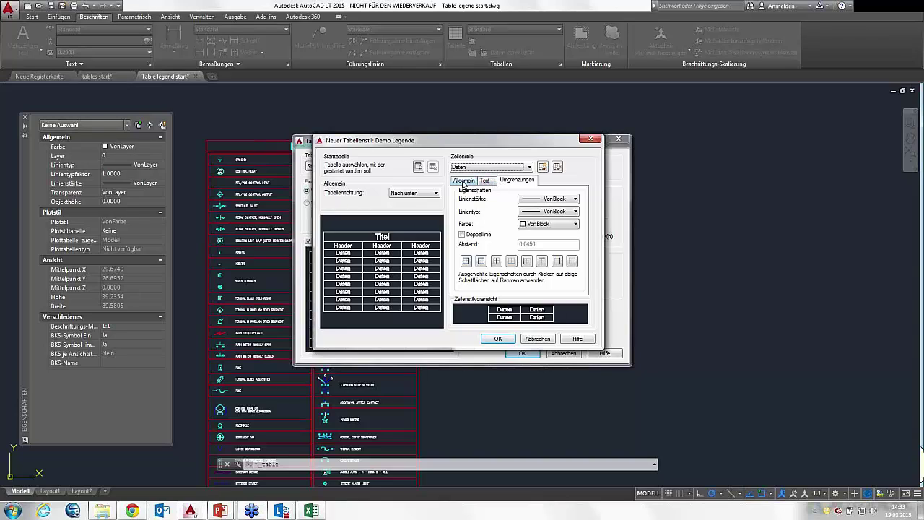
left_click(463, 182)
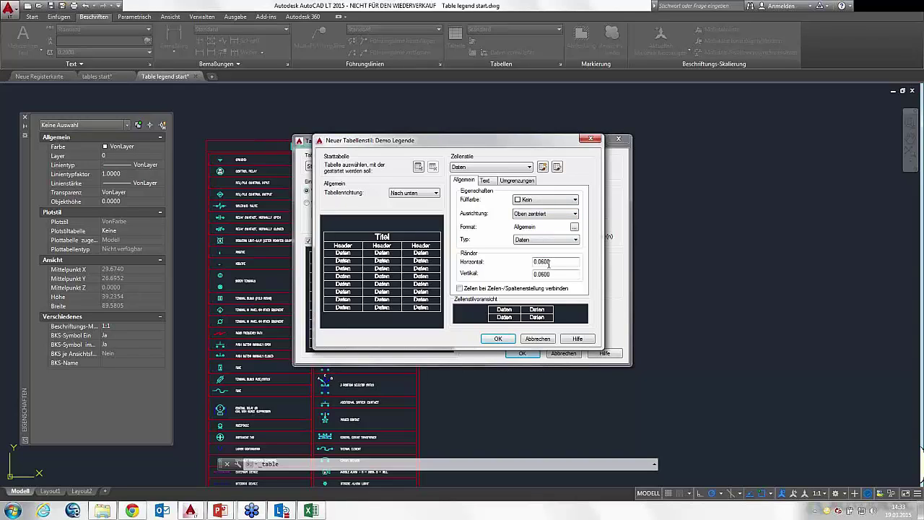
left_click(490, 183)
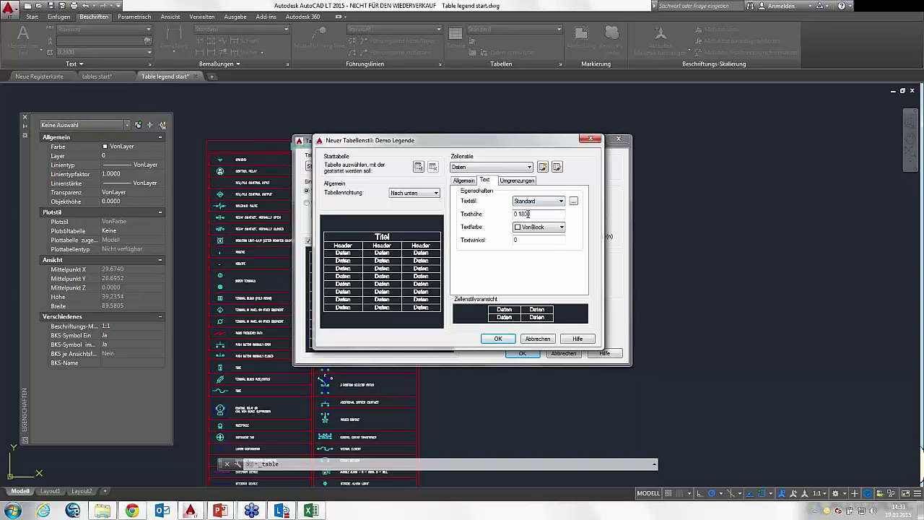
left_click(515, 181)
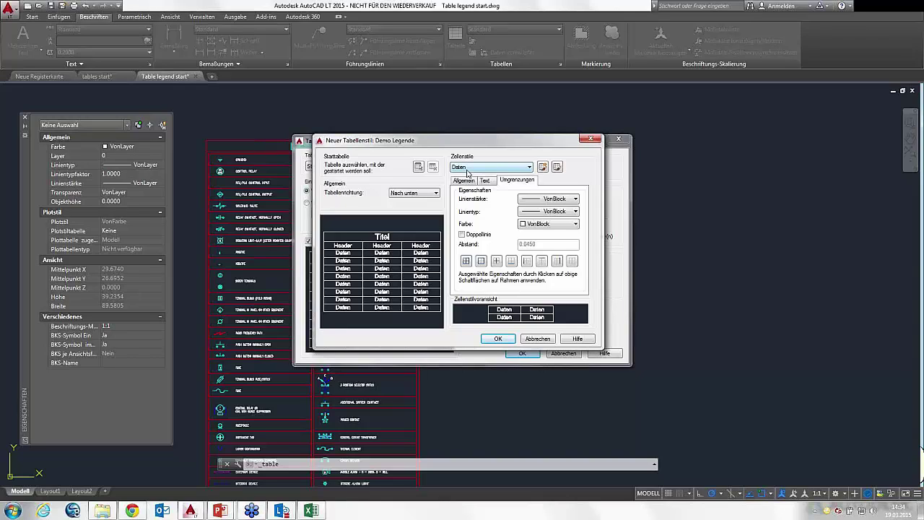
Step: Set Daten cell alignment to Mitte links with 0.1000 horizontal and vertical margins
left_click(469, 182)
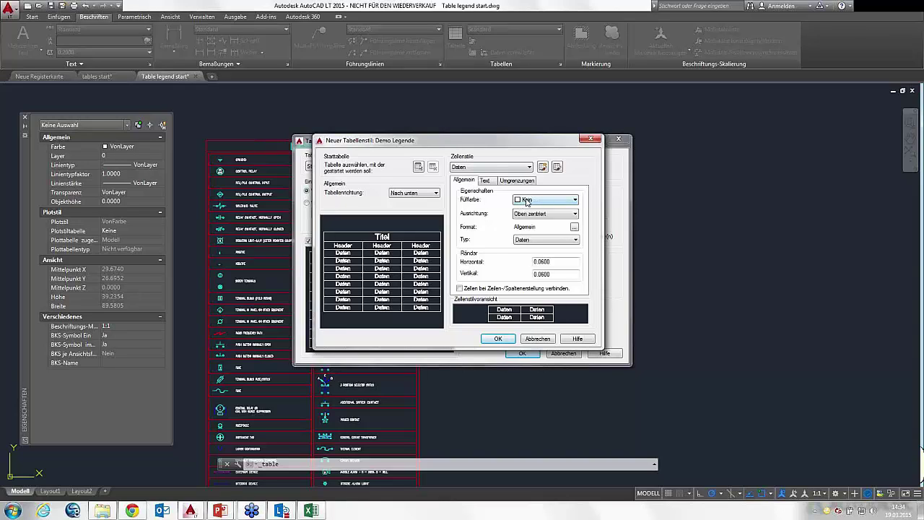
left_click(530, 214)
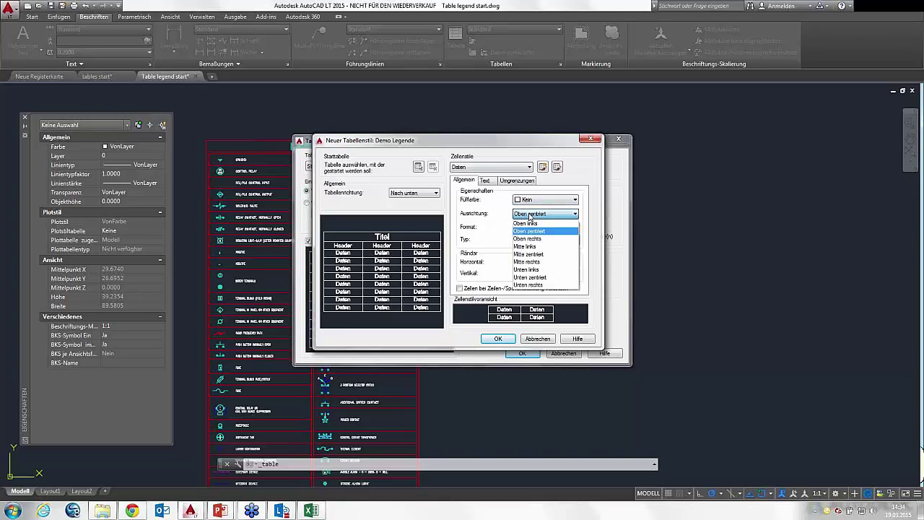
left_click(529, 246)
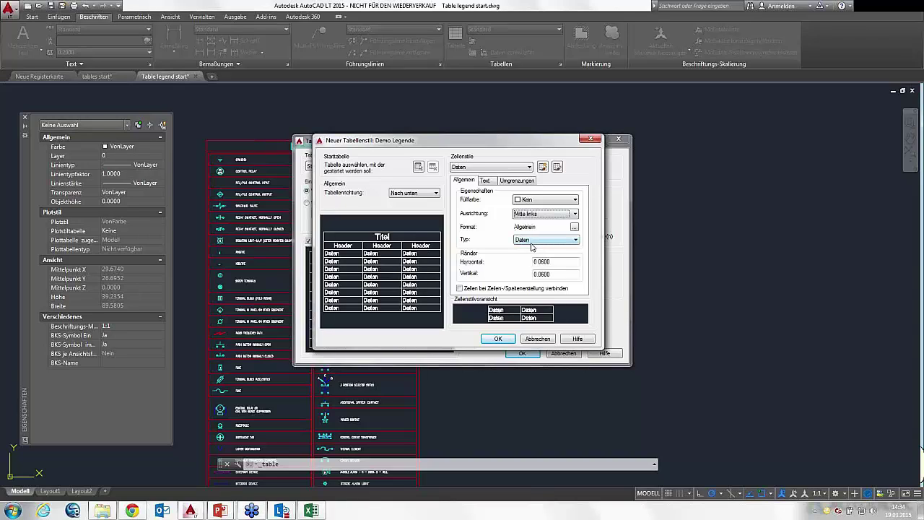
left_click(539, 261)
mouse_move(539, 261)
left_mouse_down()
mouse_move(559, 262)
mouse_move(558, 273)
left_mouse_up()
type("11")
left_click(557, 261)
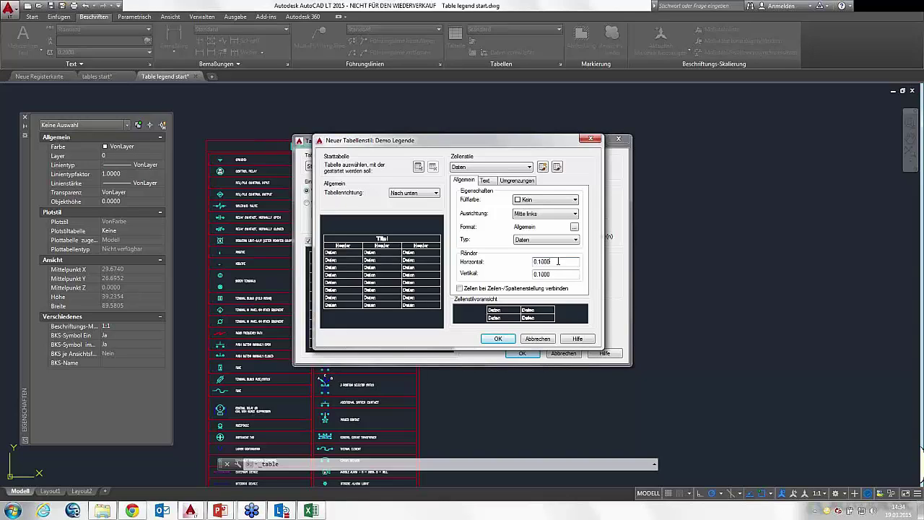
left_click(489, 183)
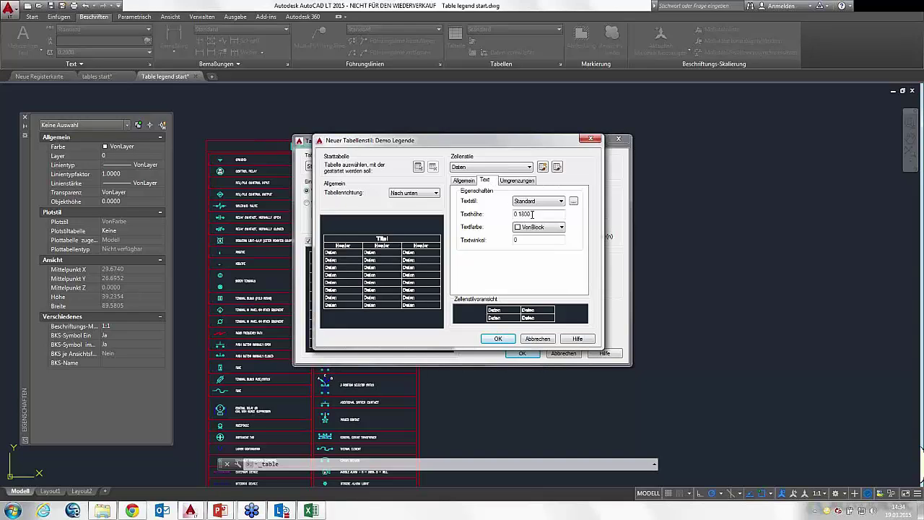
Step: Assign Daten cells the acme data text style and a 0.1875 text height
left_click(537, 204)
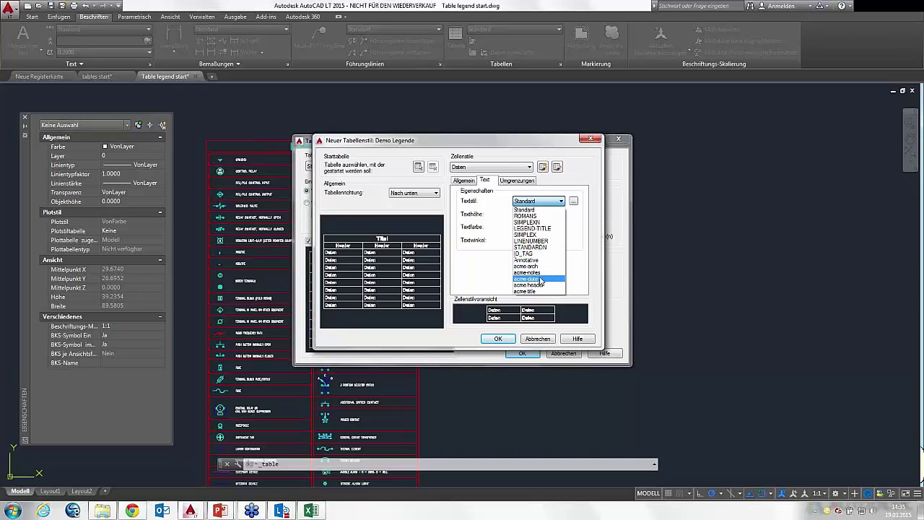
left_click(527, 278)
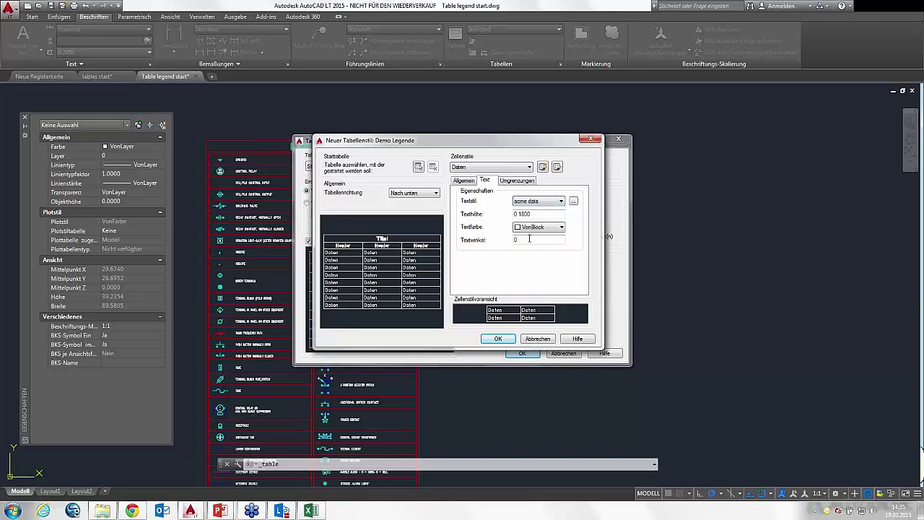
left_click(573, 200)
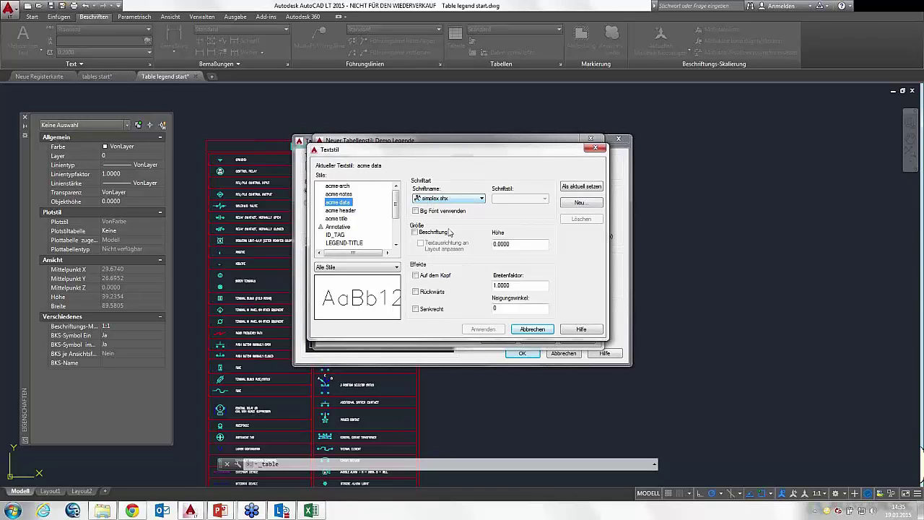
left_click(531, 330)
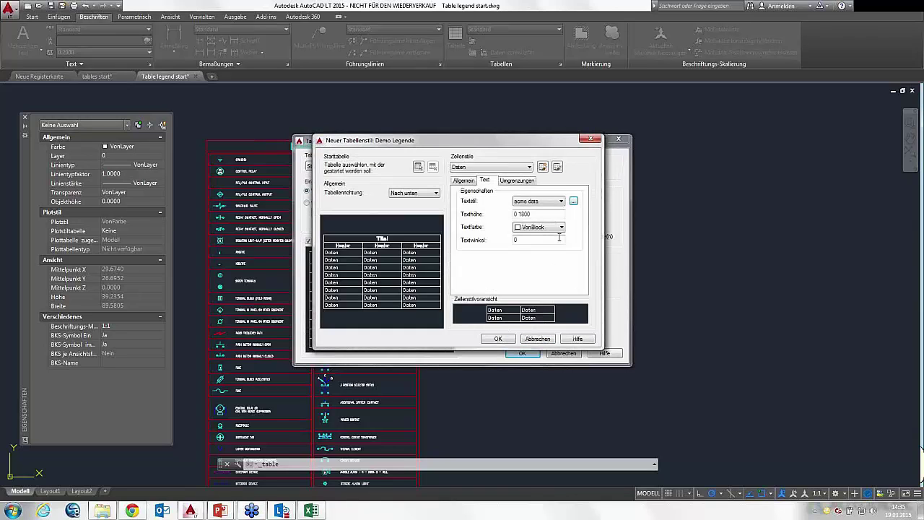
double_click(541, 214)
type("0.18")
type("75")
left_click(520, 181)
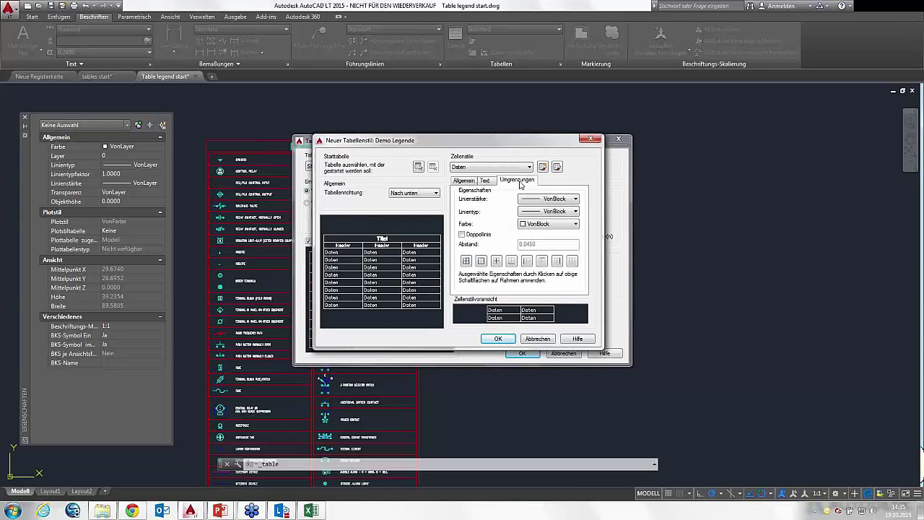
Step: Apply red double-line borders to all Daten cell edges, then select the Header cell style
left_click(537, 227)
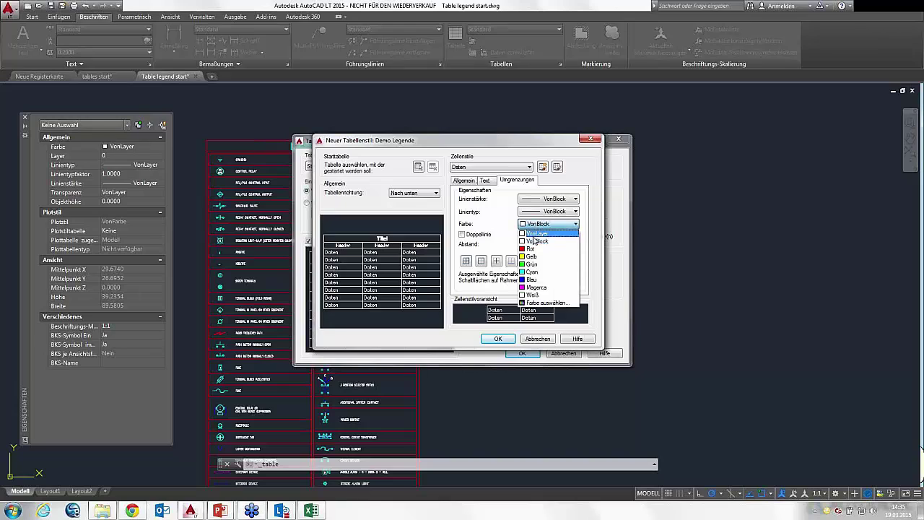
left_click(532, 249)
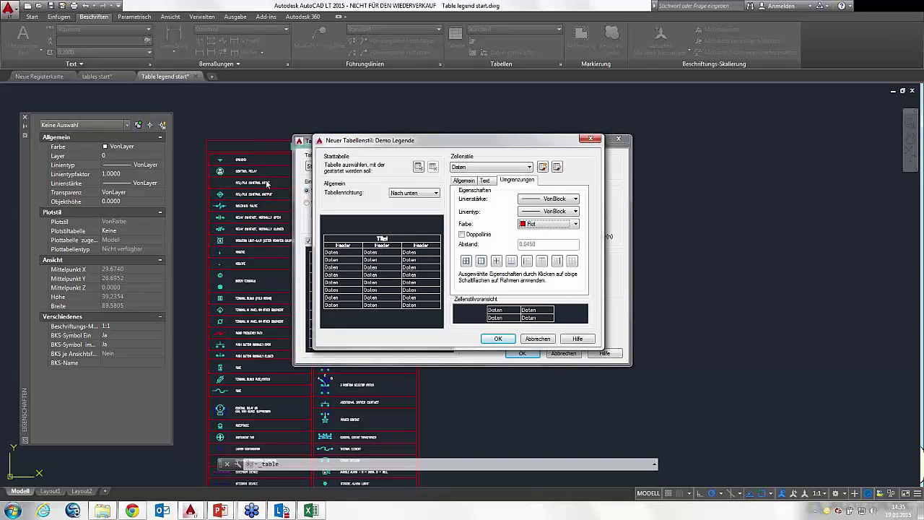
left_click(461, 234)
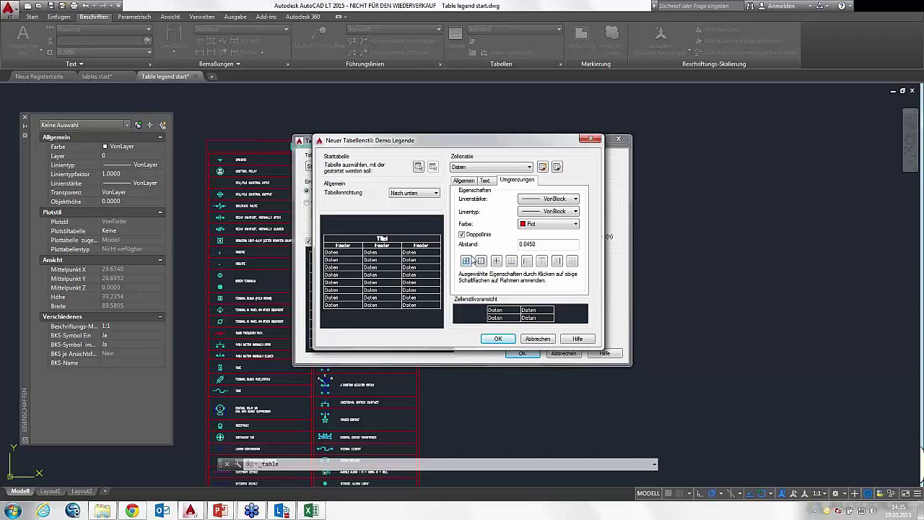
left_click(466, 261)
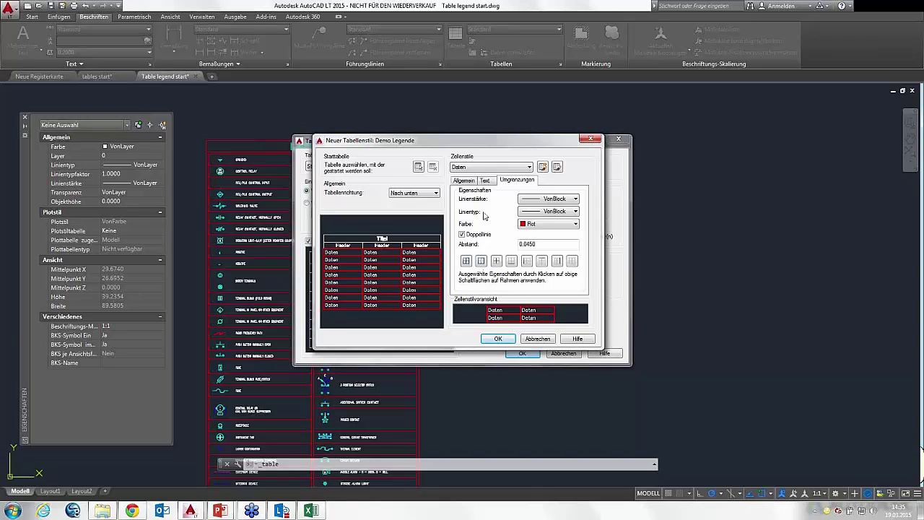
left_click(480, 167)
left_click(476, 185)
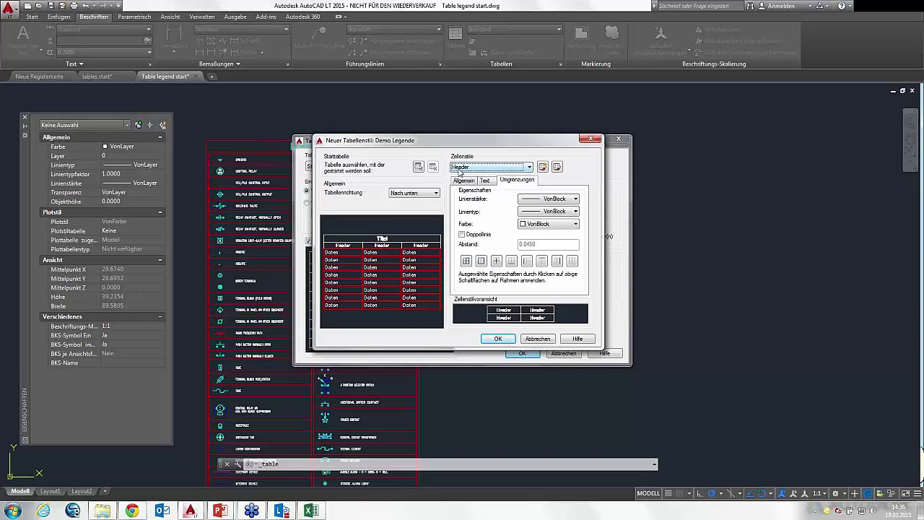
Step: Set the Header cells' horizontal and vertical margins to 0.1000
left_click(468, 181)
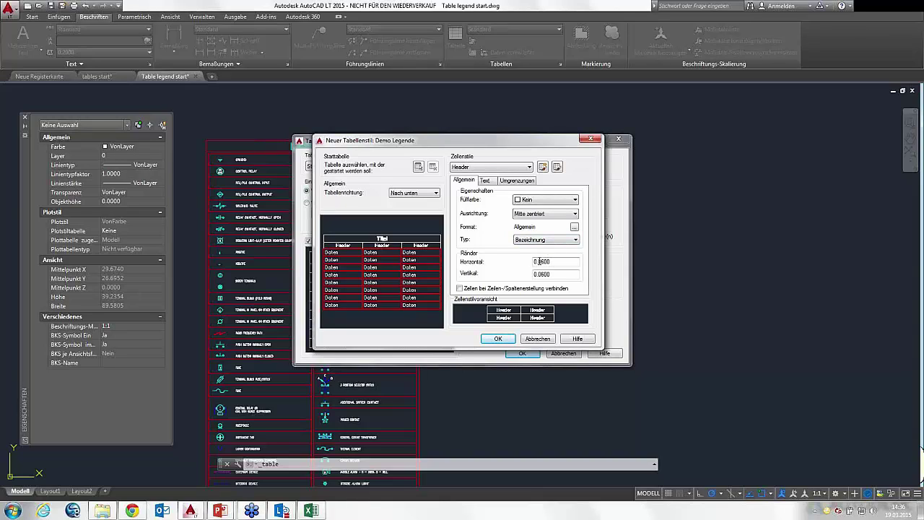
left_click_drag(539, 261, 560, 262)
type("1000")
key("Tab")
type("0.1000")
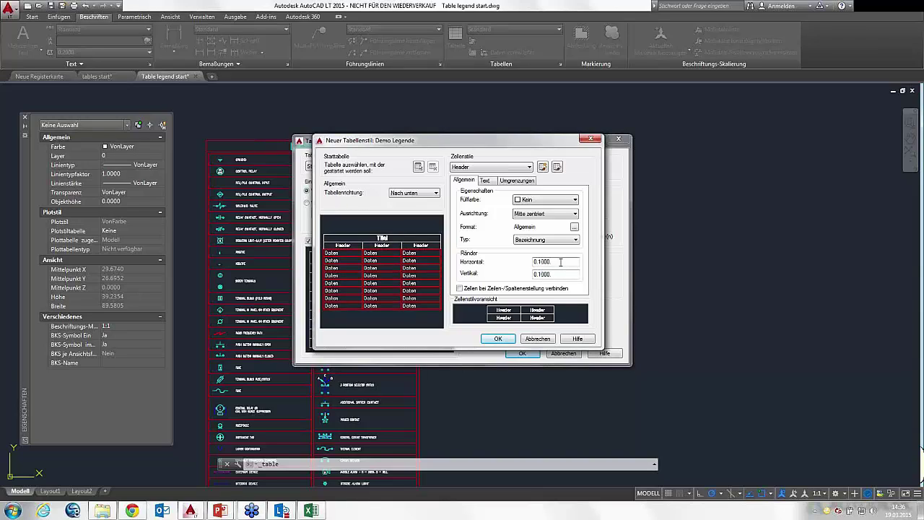
Step: Give Header cells the acme header text style at 0.1875 height
left_click(493, 182)
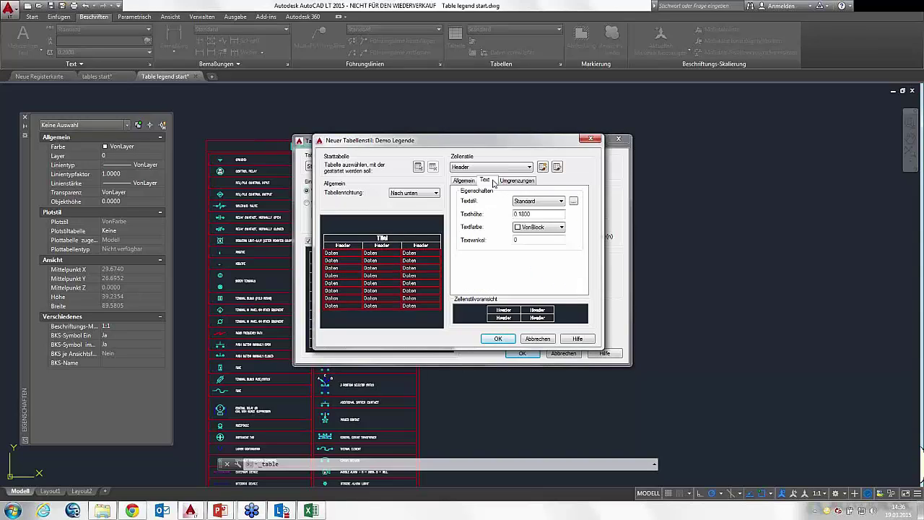
left_click(534, 202)
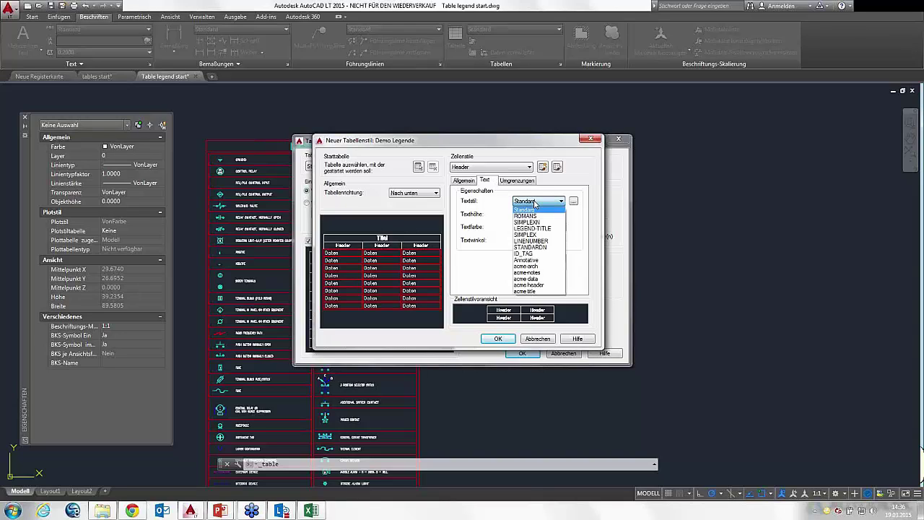
left_click(534, 284)
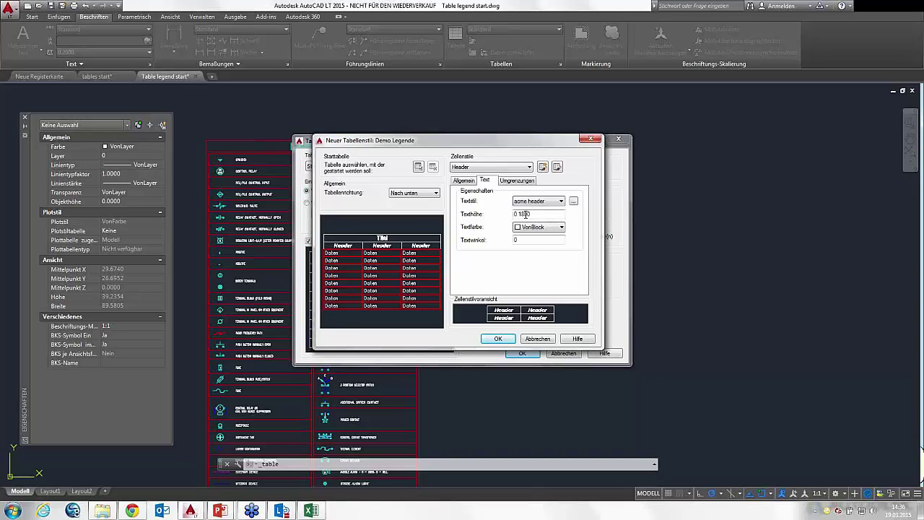
left_click_drag(525, 214, 535, 213)
type("75")
Step: Apply red borders to all Header cell edges
left_click(527, 182)
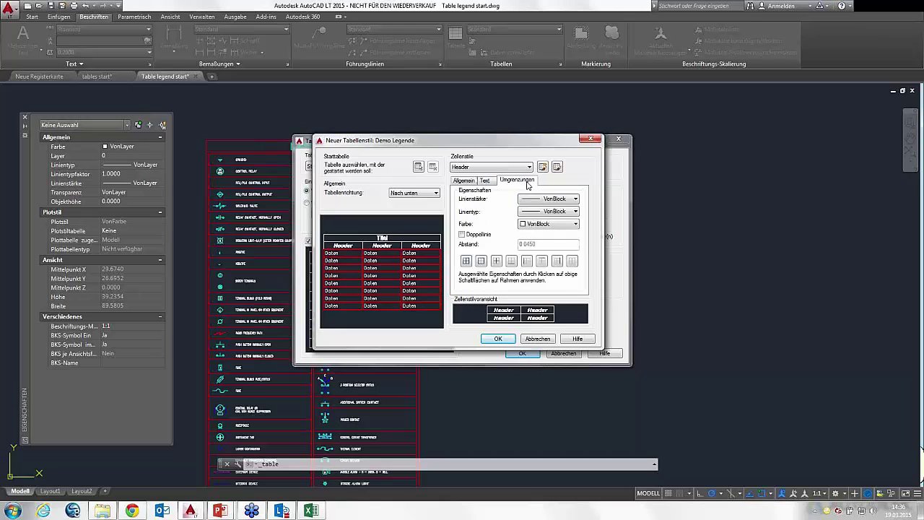
left_click(538, 226)
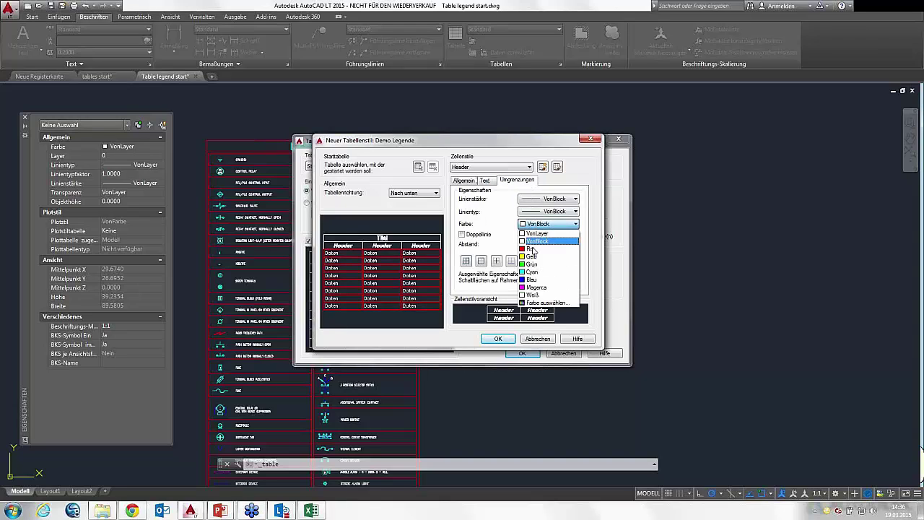
left_click(534, 249)
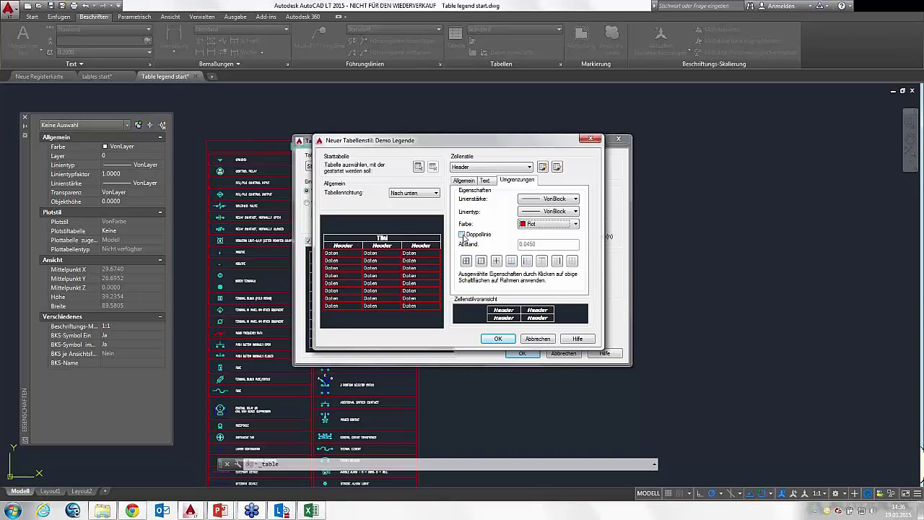
left_click(465, 260)
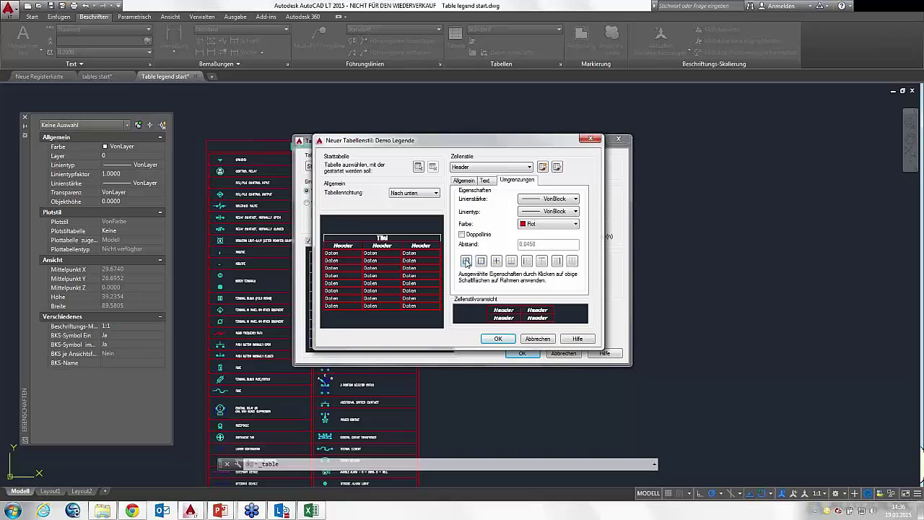
Step: Select the Titel cell style, set both margins to 0.1000, and bring up its text style list
left_click(510, 168)
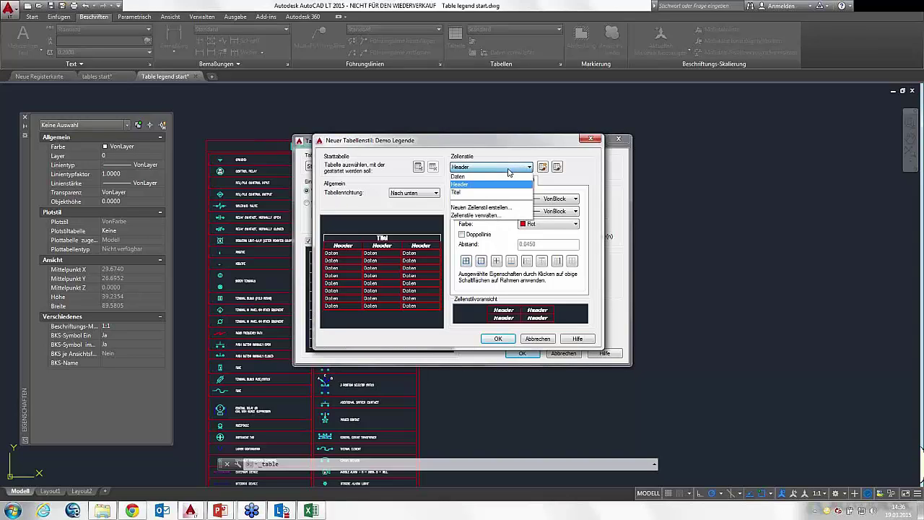
left_click(485, 193)
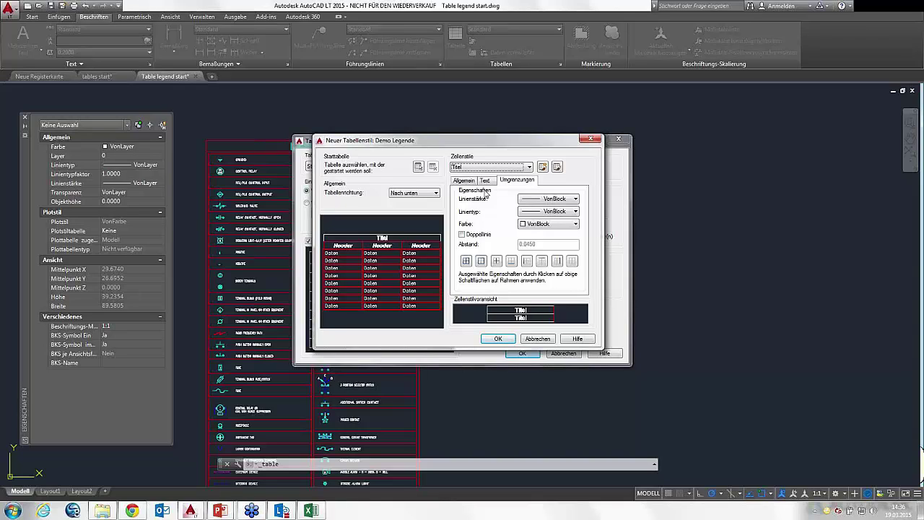
left_click(466, 182)
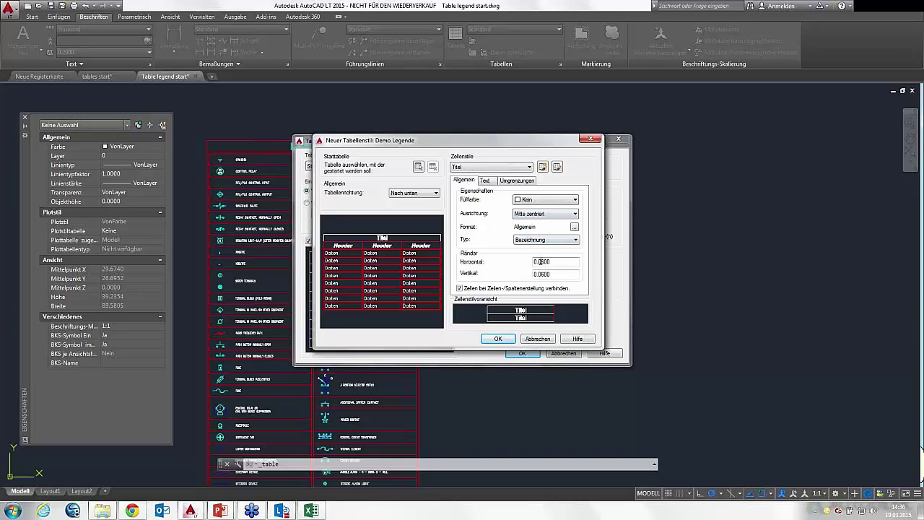
left_click_drag(541, 262, 558, 262)
key("BackSpace")
left_click_drag(557, 274, 542, 275)
type("1")
left_click(559, 261)
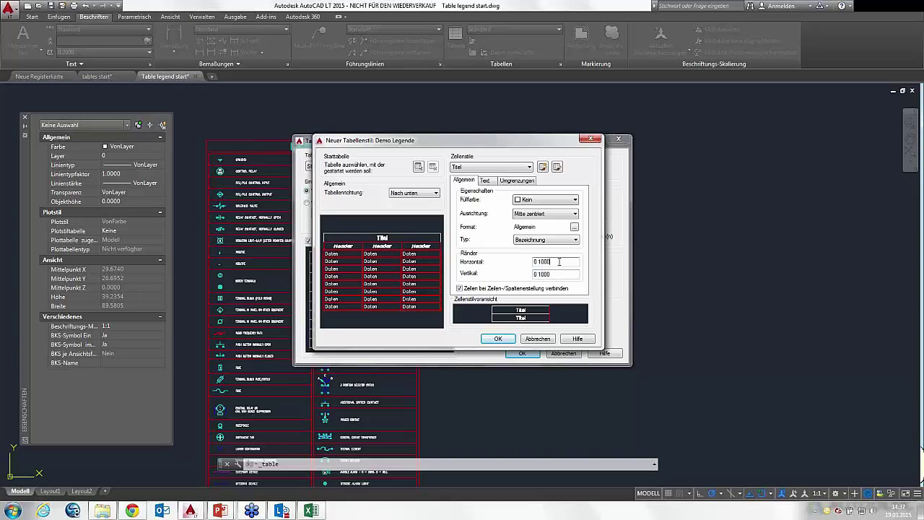
left_click(488, 180)
left_click(523, 203)
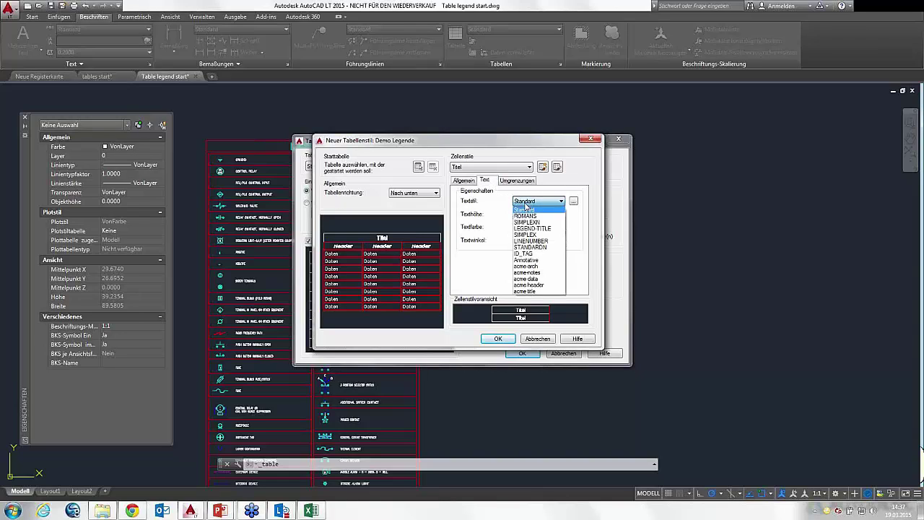
Step: Give Titel cells the acme title text style, 0.7500 high, in cyan
left_click(525, 291)
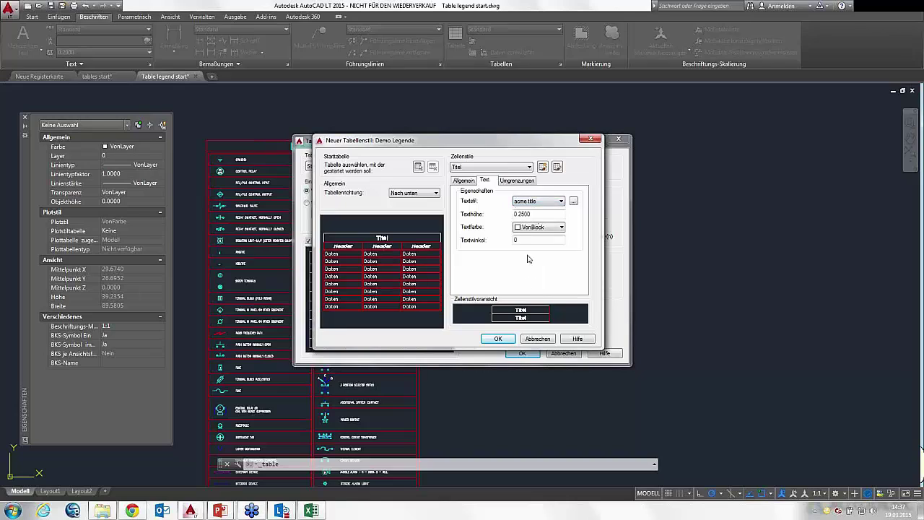
left_click(530, 213)
left_click_drag(531, 213, 520, 214)
type("7500")
left_click(526, 239)
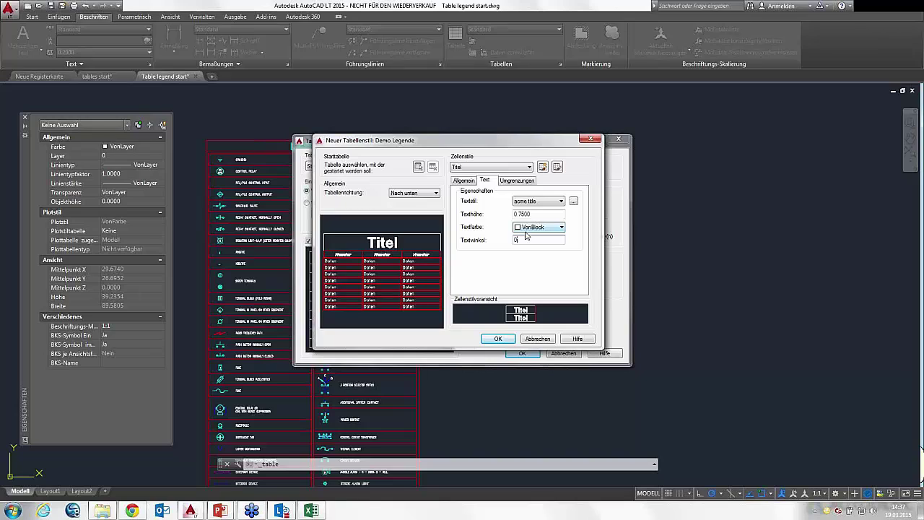
left_click(533, 228)
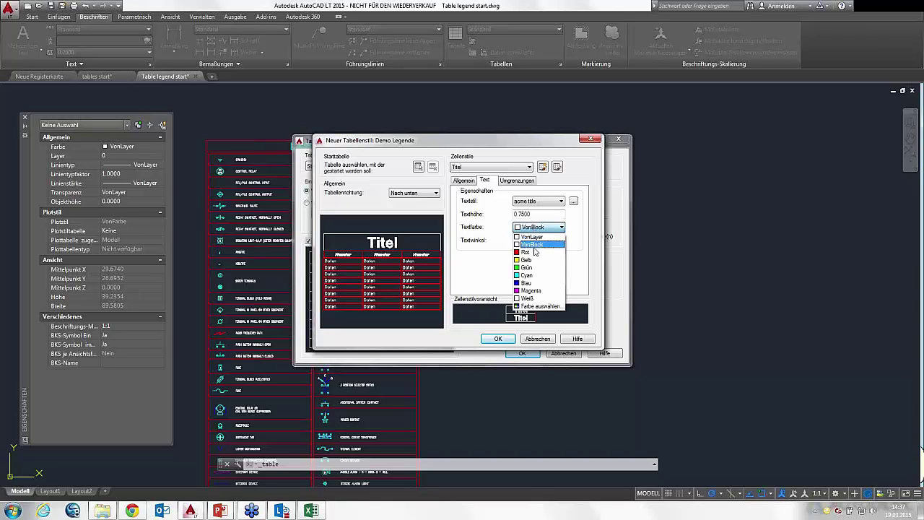
left_click(533, 275)
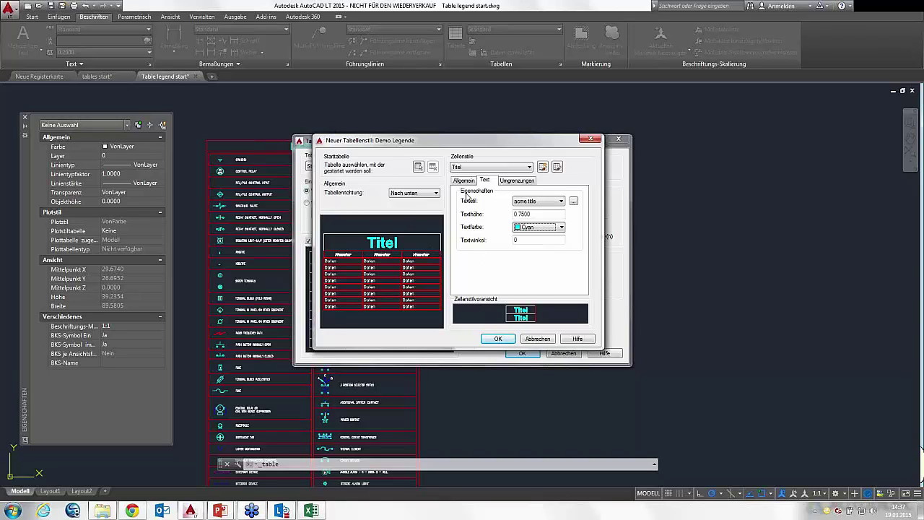
Step: Apply red borders to all Titel cell edges and save the Demo Legende style
left_click(509, 181)
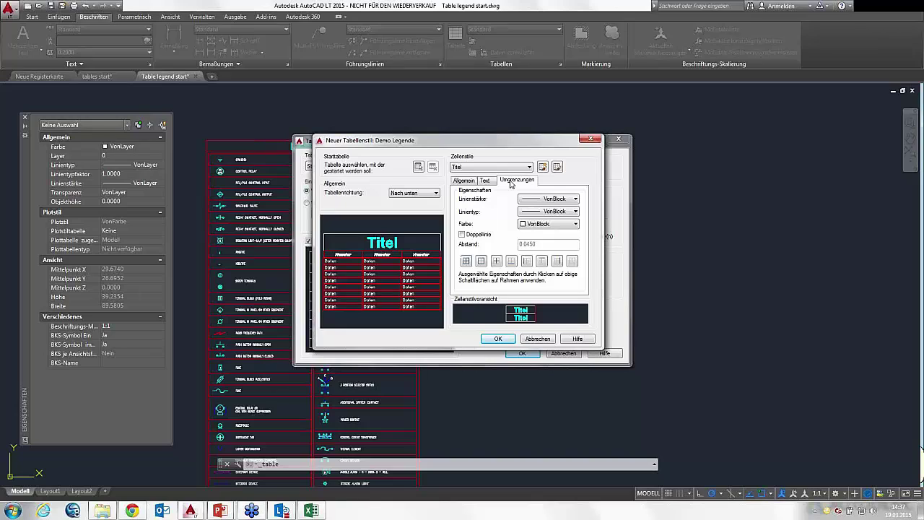
left_click(527, 224)
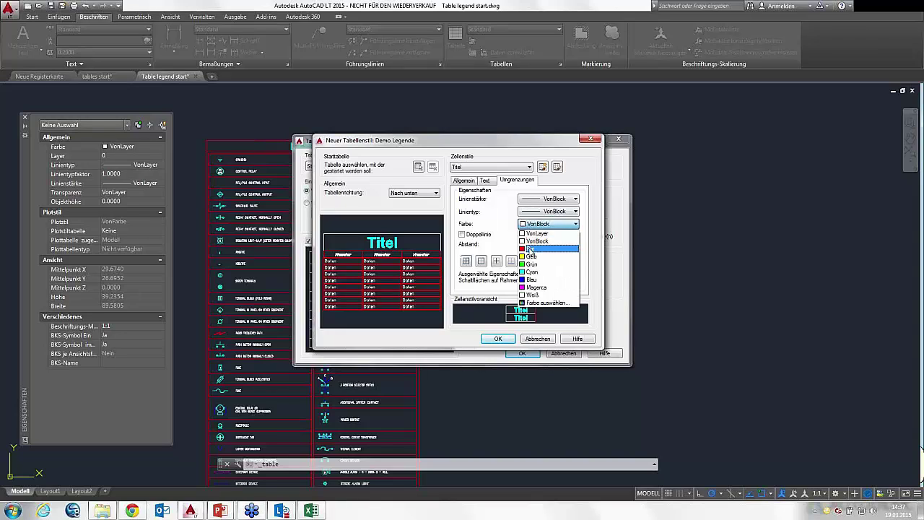
left_click(531, 251)
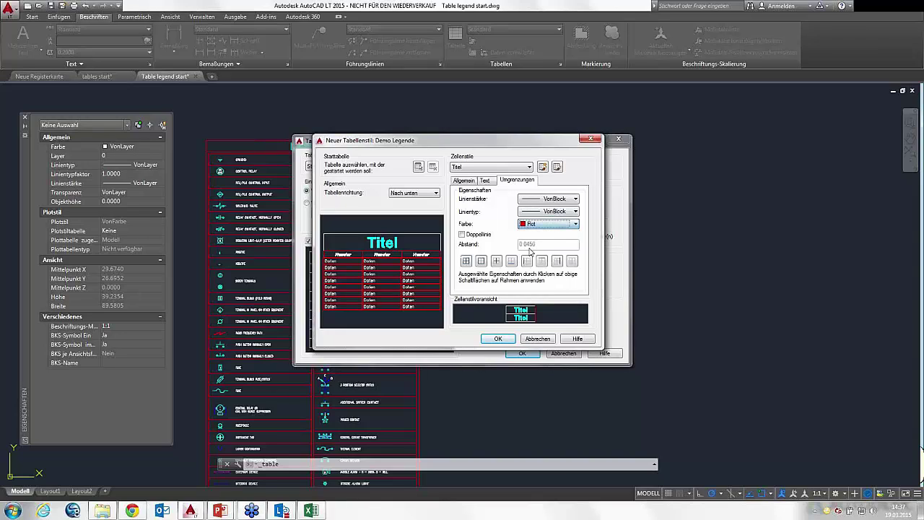
left_click(466, 261)
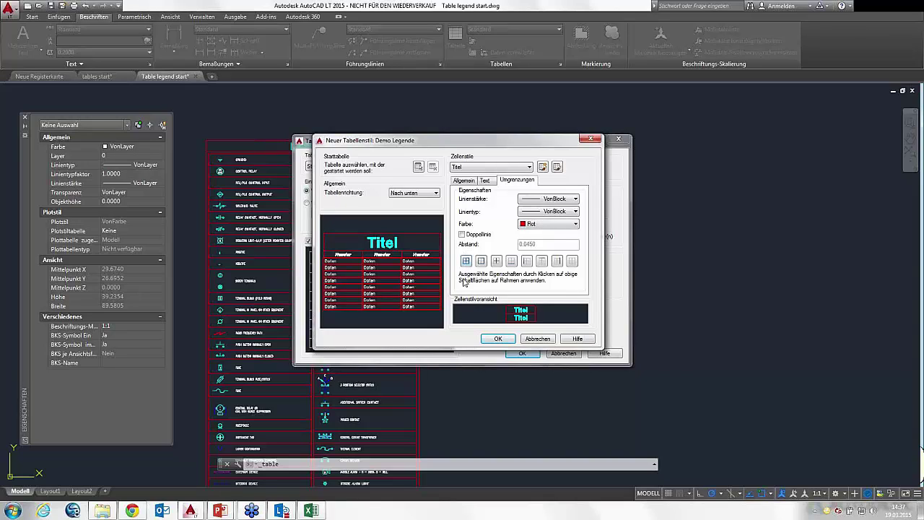
left_click(498, 339)
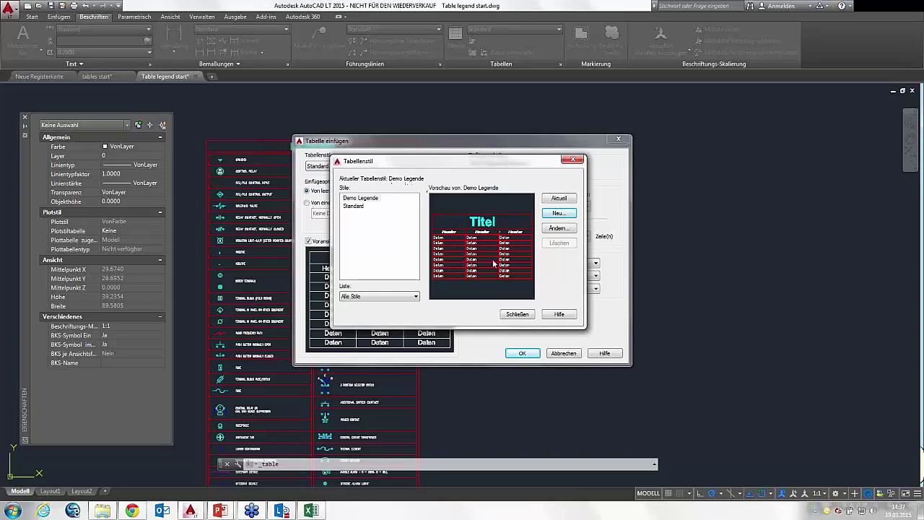
Step: Return to Insert Table and set 4 columns with a 4.5000 column width
left_click(517, 314)
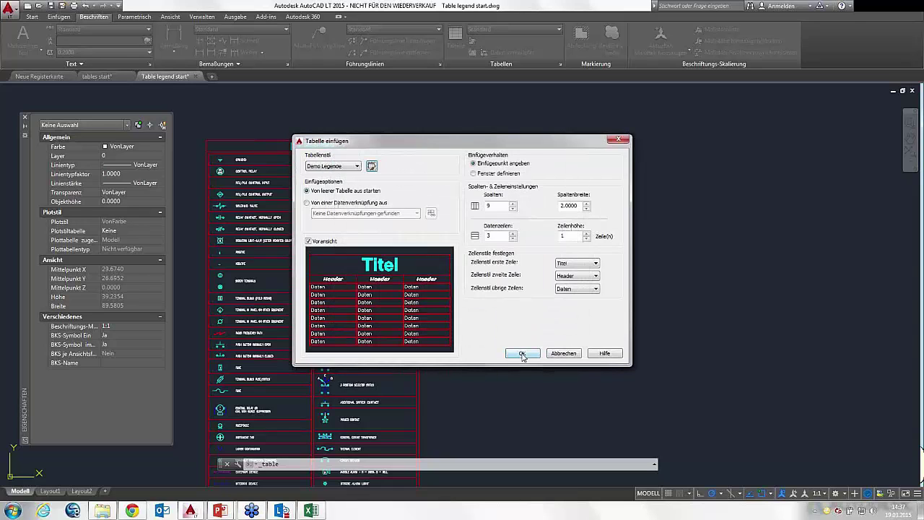
mouse_move(408, 142)
left_mouse_down()
mouse_move(493, 148)
mouse_move(385, 142)
left_mouse_up()
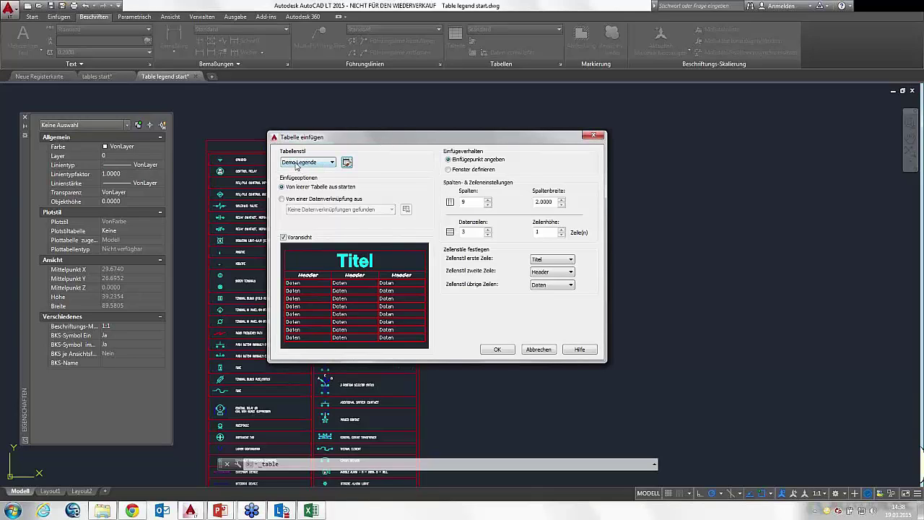
left_click(488, 206)
left_click(487, 208)
key("Tab")
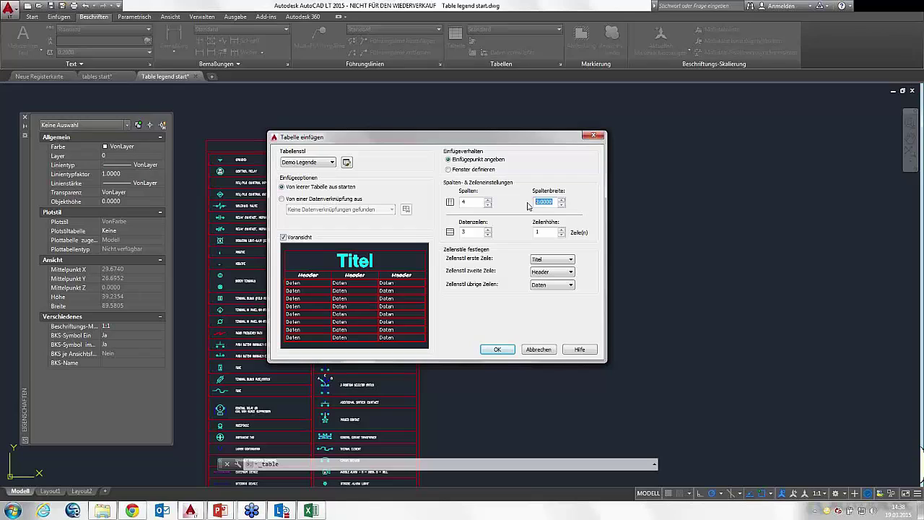
type("4.5")
left_click(470, 232)
Step: Insert the table right of the existing legend and title it LEGENDE
left_click(497, 348)
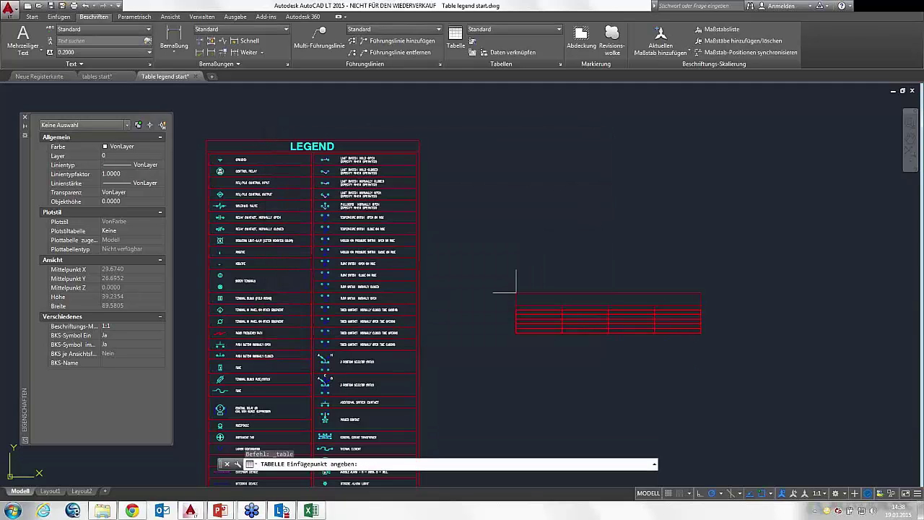
left_click(481, 140)
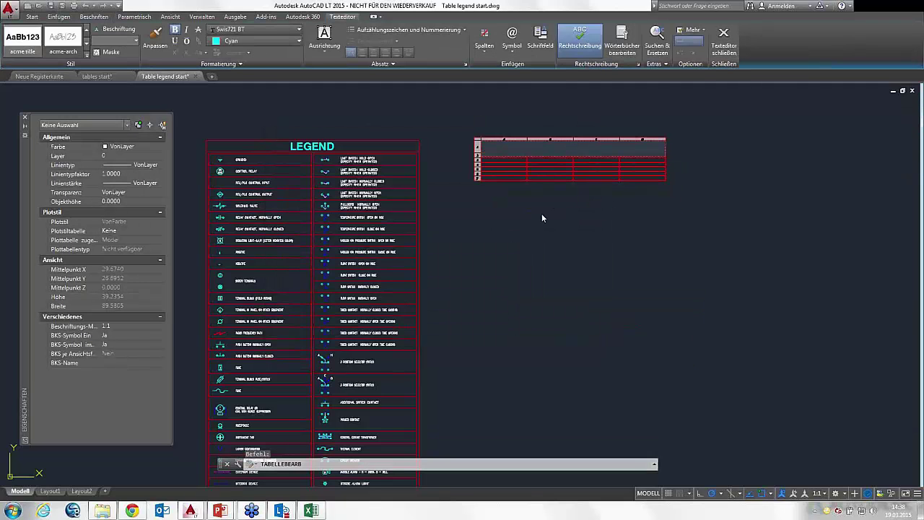
type("LE")
type("GENDE")
left_click(542, 213)
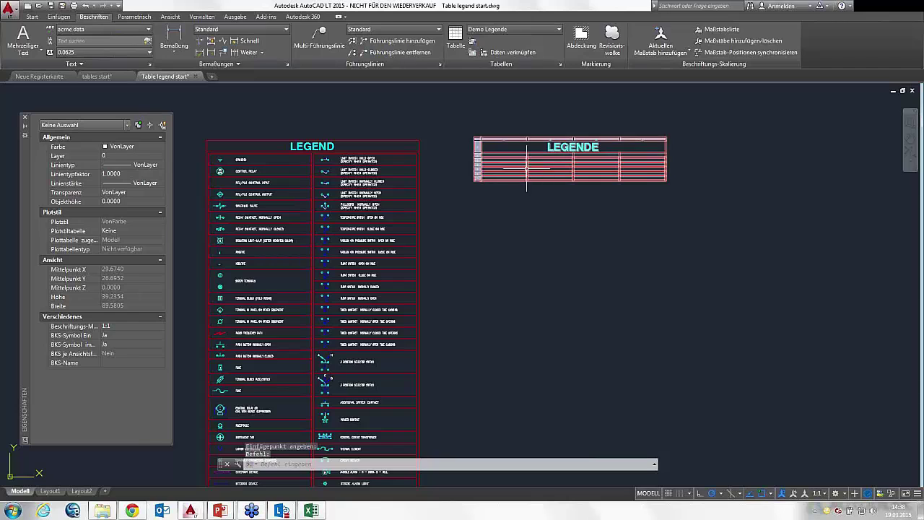
Step: Begin stretching the LEGENDE table from its bottom-right corner grip
scroll(527, 169, "up", 3)
scroll(532, 159, "down", 1)
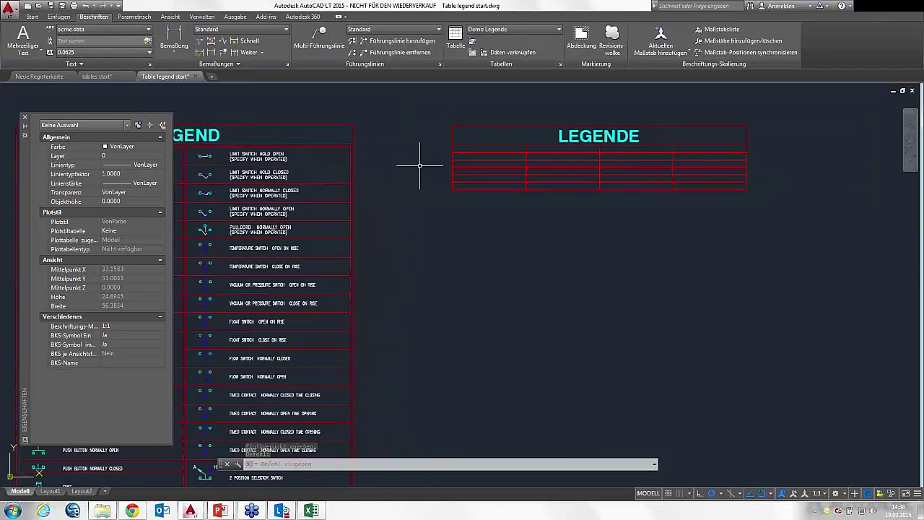
mouse_move(451, 188)
middle_mouse_down()
mouse_move(503, 190)
mouse_move(423, 176)
middle_mouse_up()
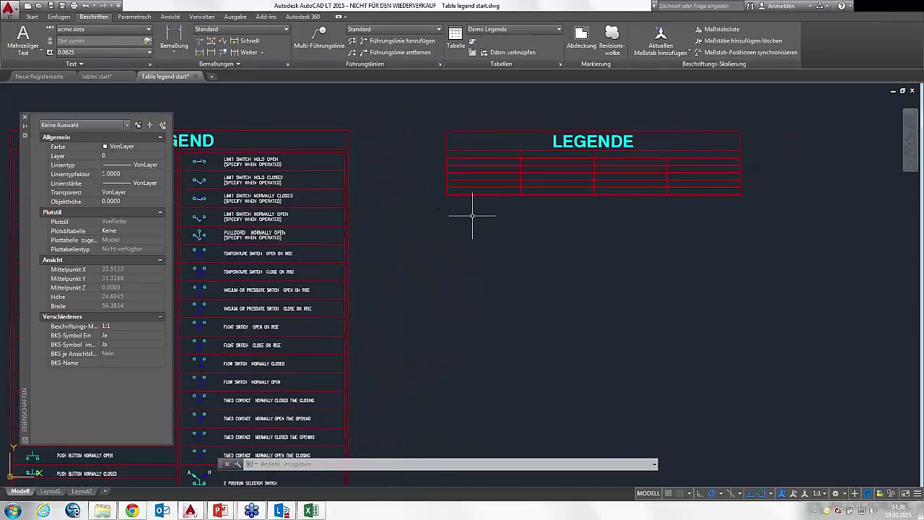
left_click(475, 193)
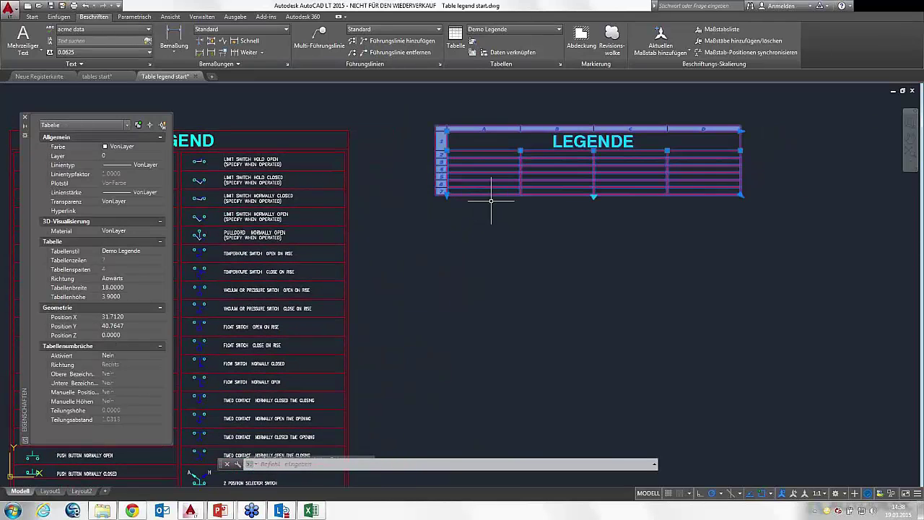
left_click(740, 193)
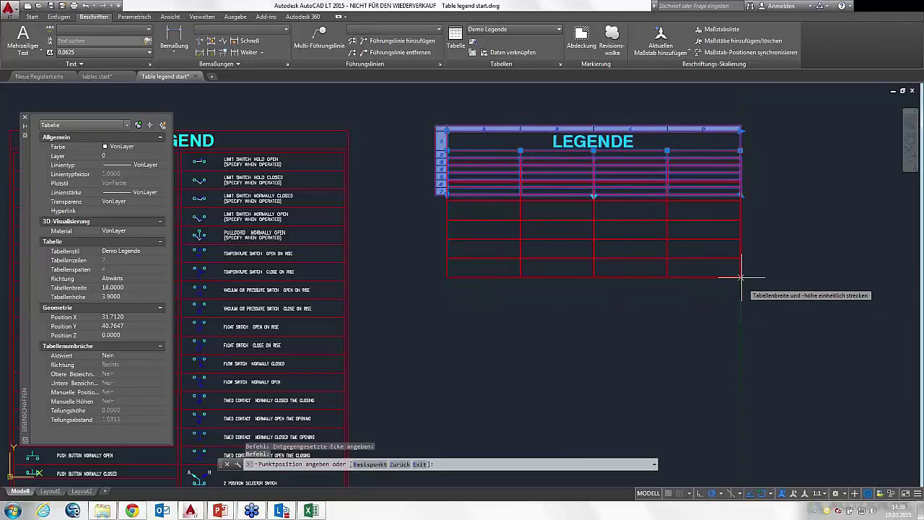
Step: Commit the enlarged LEGENDE table, pan it fully into view, and select cell A2
left_click(741, 276)
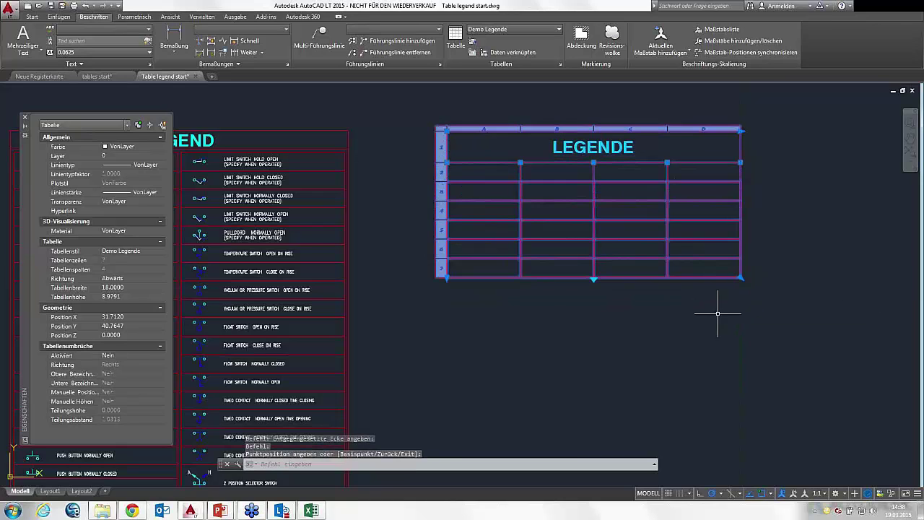
key("Escape")
middle_click_drag(581, 336, 590, 309)
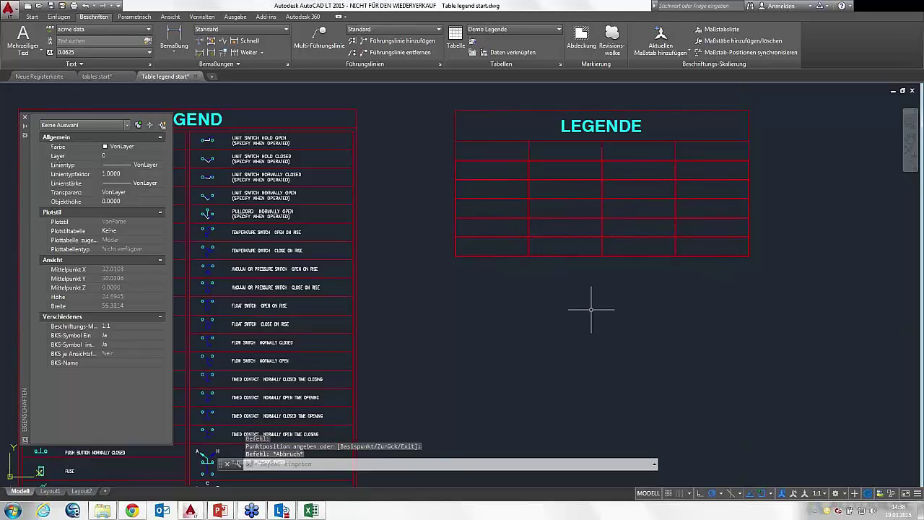
middle_click_drag(541, 305, 604, 313)
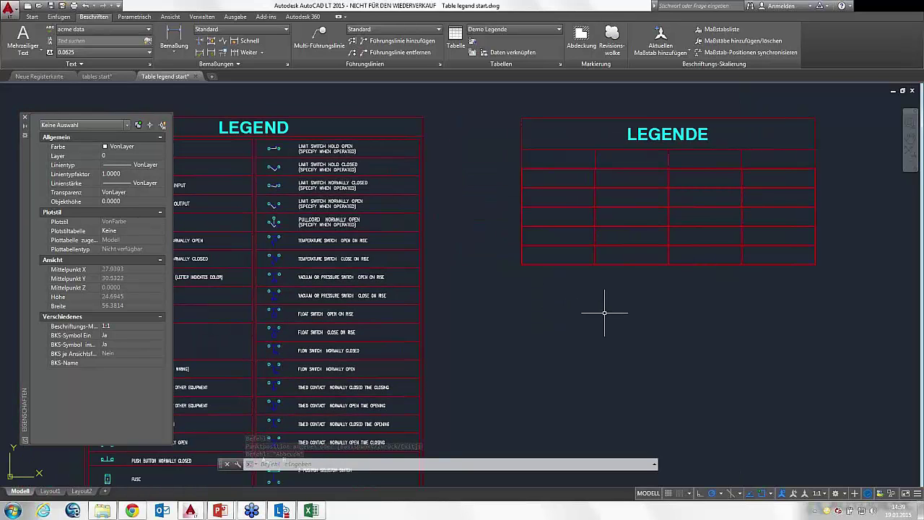
middle_click_drag(506, 320, 587, 317)
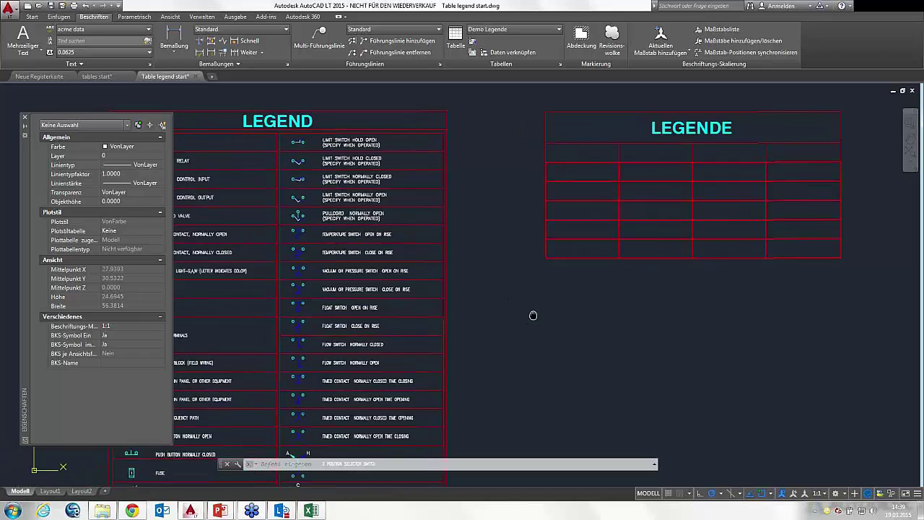
left_click(622, 154)
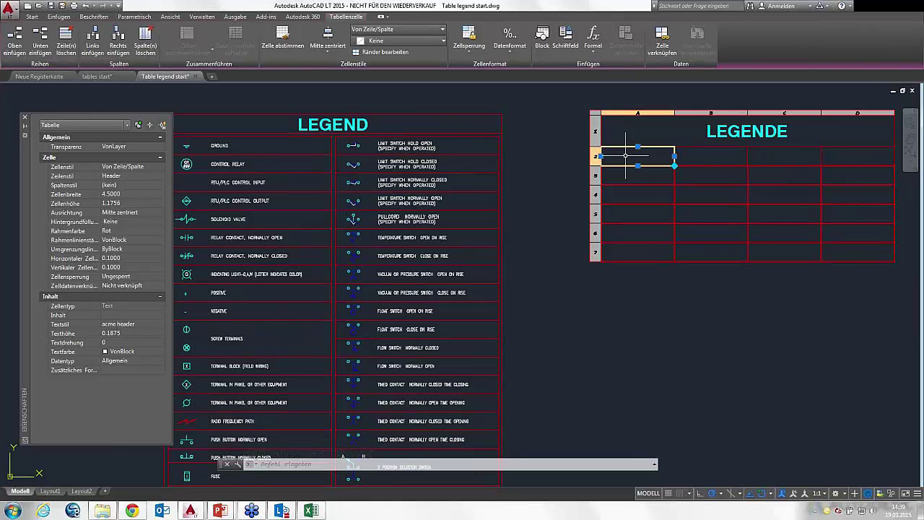
Step: Insert the TST block into cell A2 with Mitte zentriert alignment
right_click(625, 155)
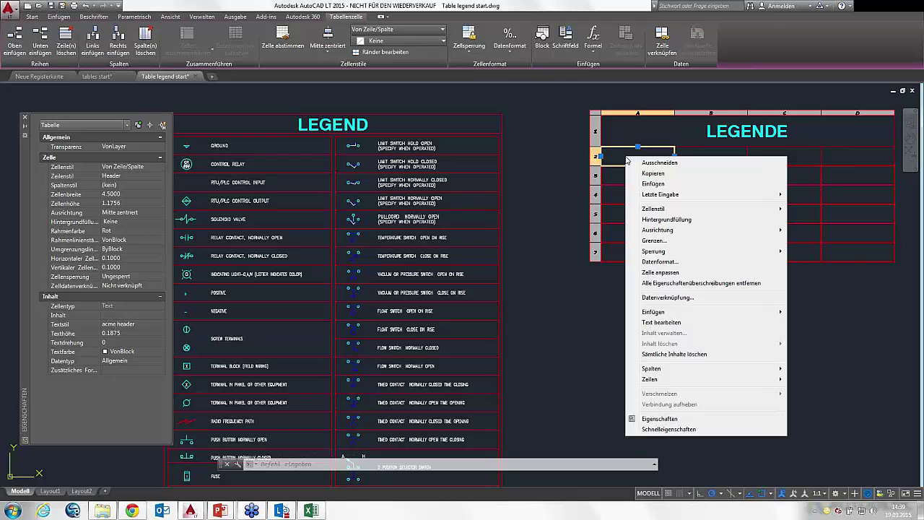
mouse_move(653, 312)
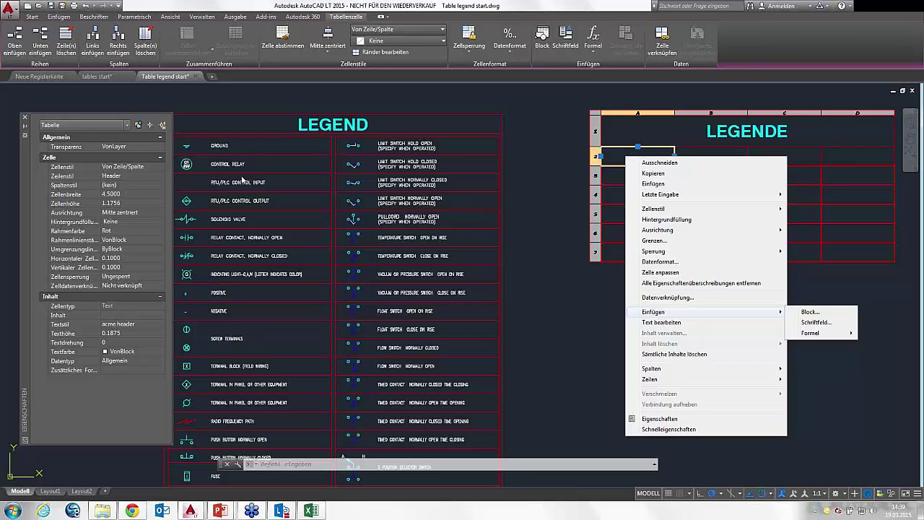
left_click(817, 322)
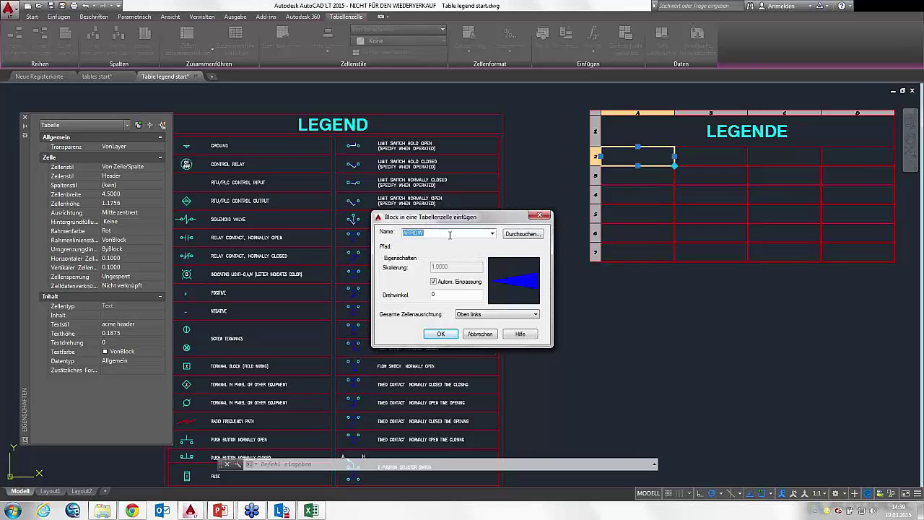
left_click(492, 233)
scroll(491, 283, "down", 3)
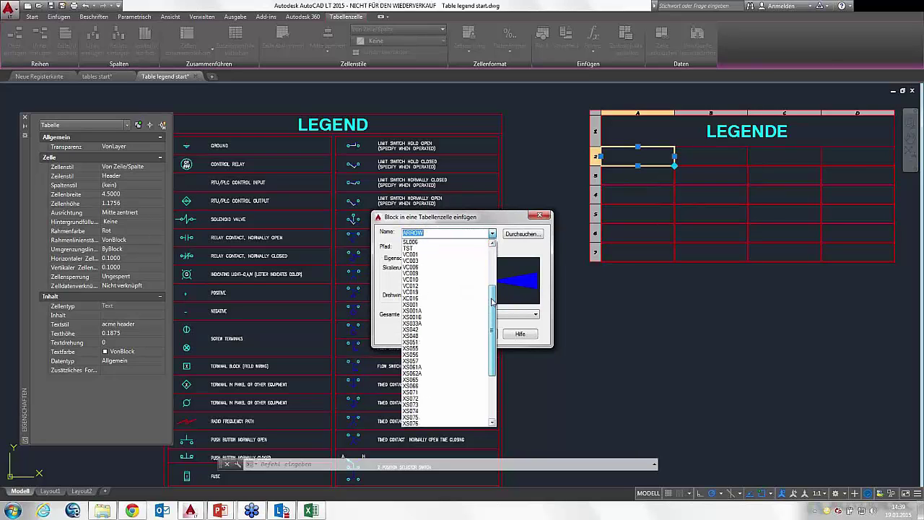
left_click(410, 286)
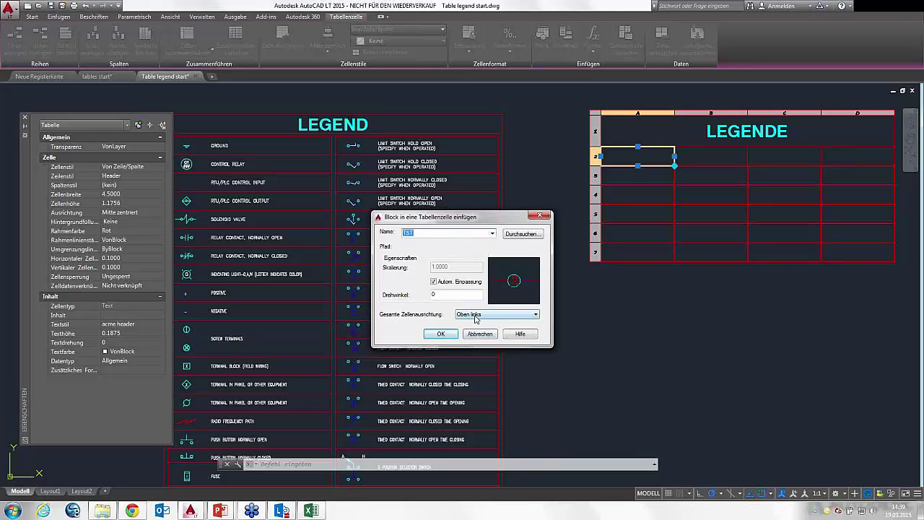
left_click(476, 316)
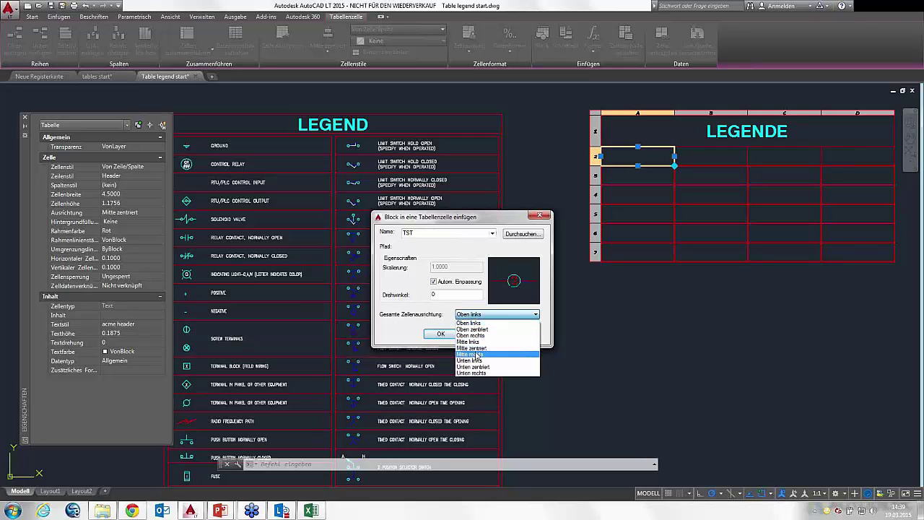
left_click(473, 348)
left_click(447, 335)
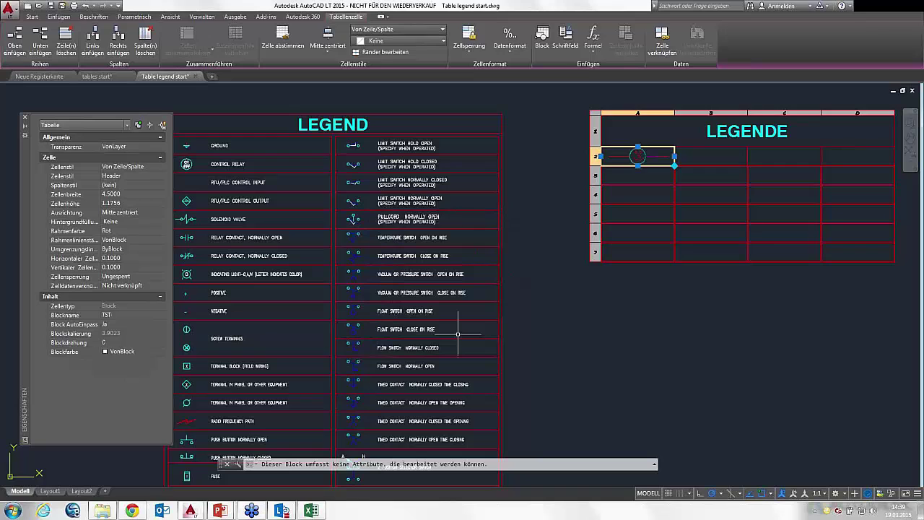
Step: Insert the GROUND block into cell A3 with Mitte zentriert alignment
left_click(621, 175)
right_click(620, 176)
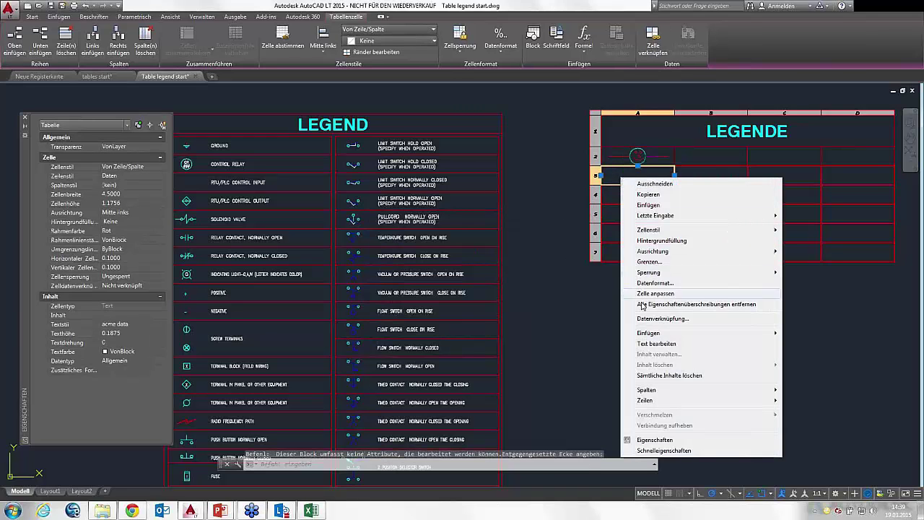
mouse_move(648, 333)
left_click(810, 334)
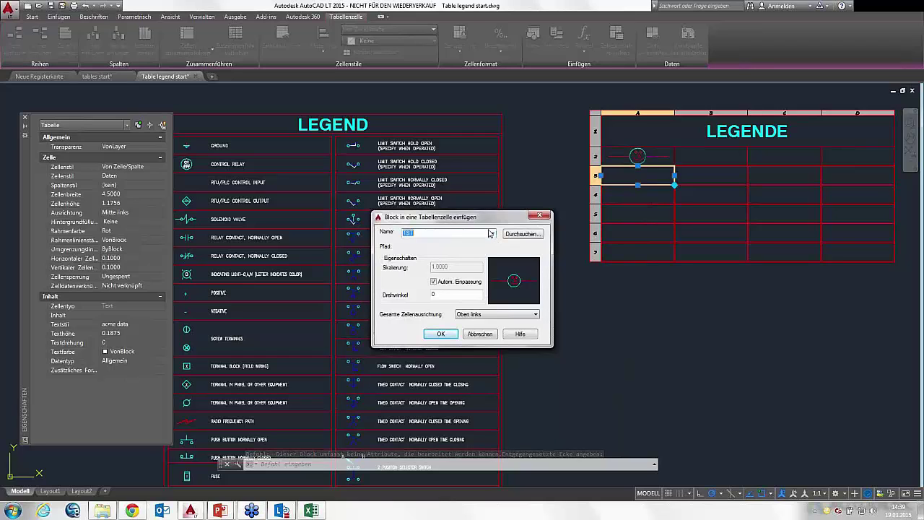
left_click(491, 233)
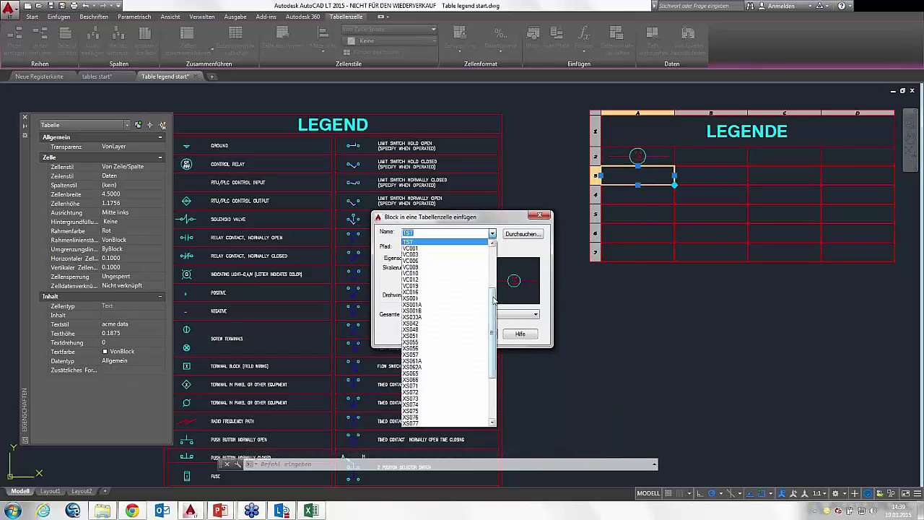
scroll(494, 300, "up", 2)
left_click(474, 282)
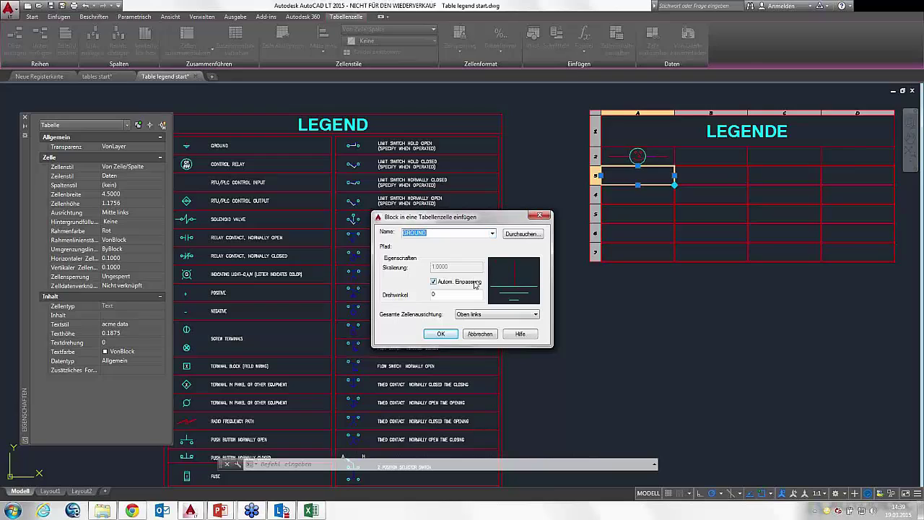
left_click(466, 315)
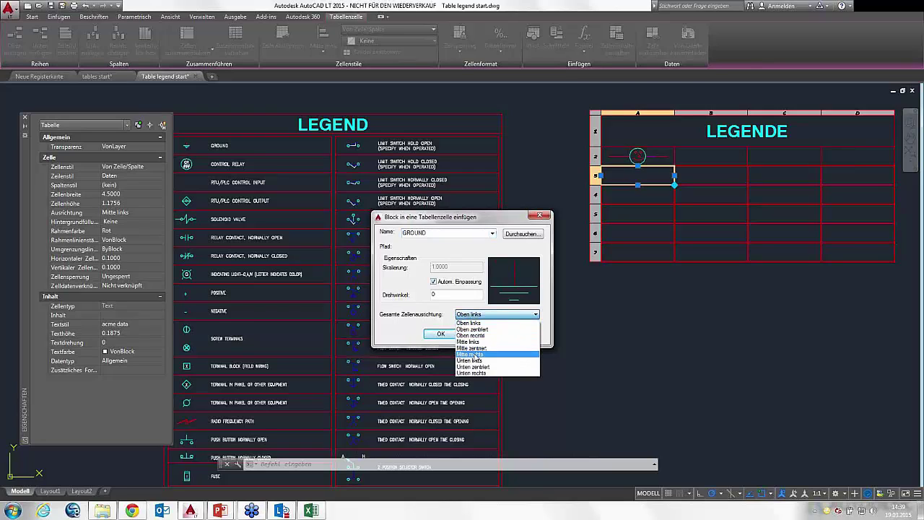
left_click(465, 348)
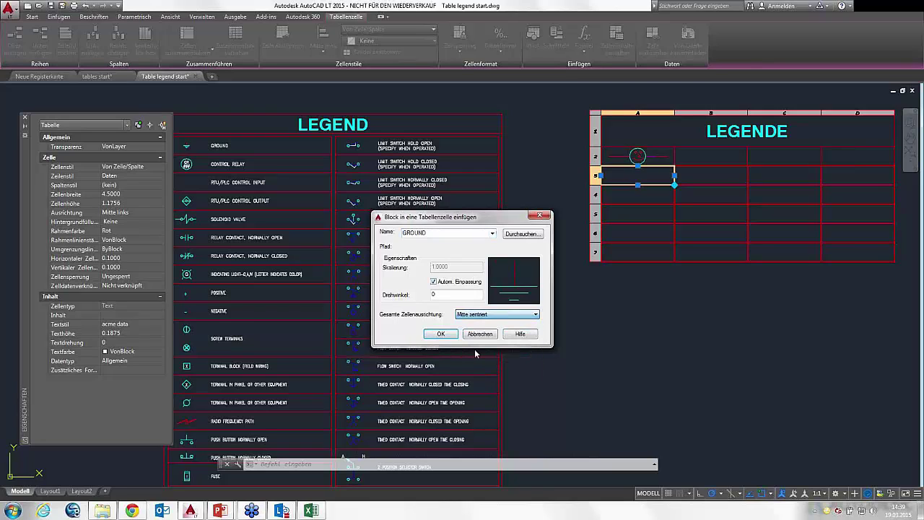
left_click(439, 334)
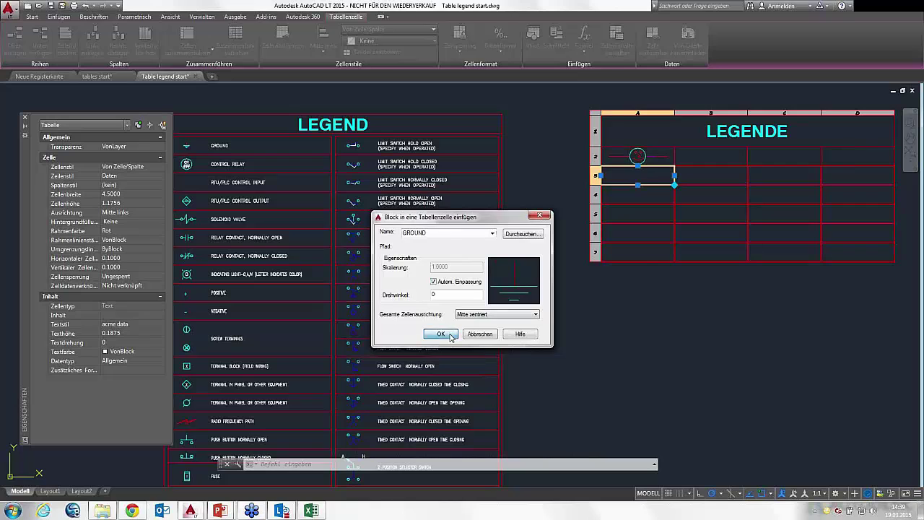
left_click(638, 195)
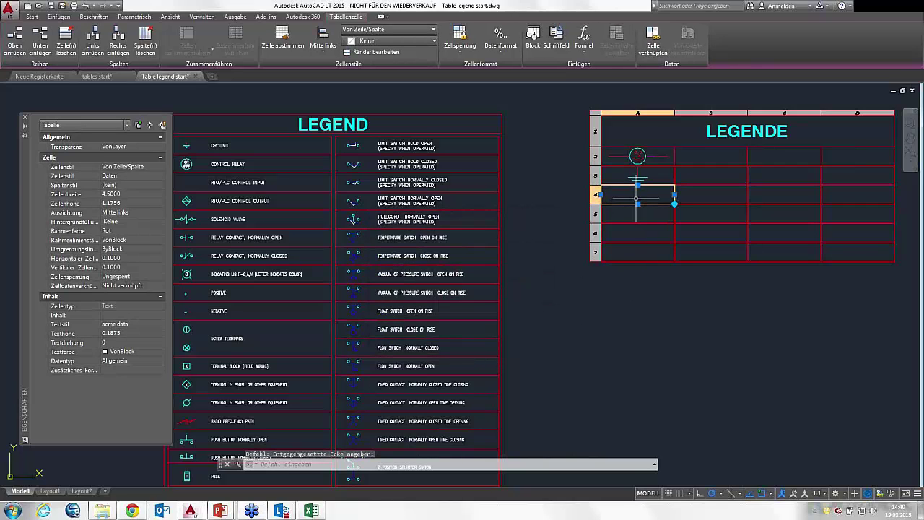
Step: Insert the SL004 block into cell A4 with Mitte zentriert alignment
right_click(636, 198)
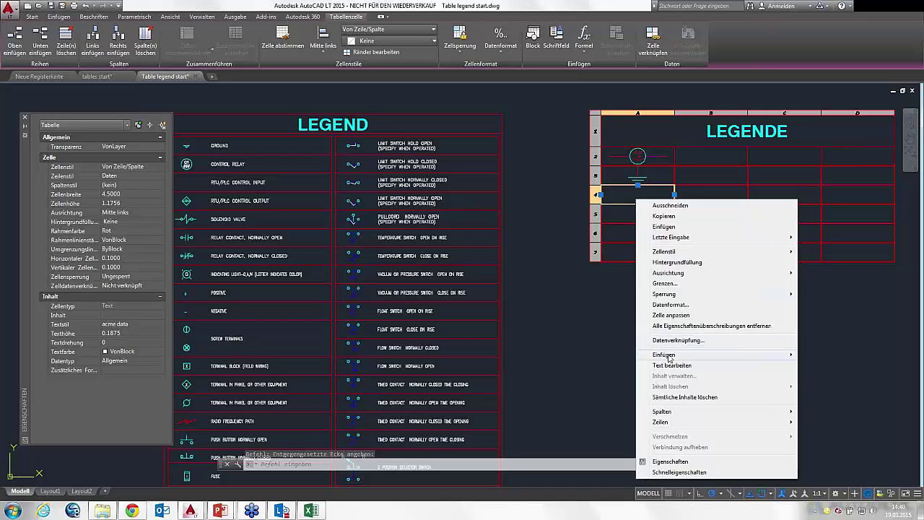
left_click(841, 356)
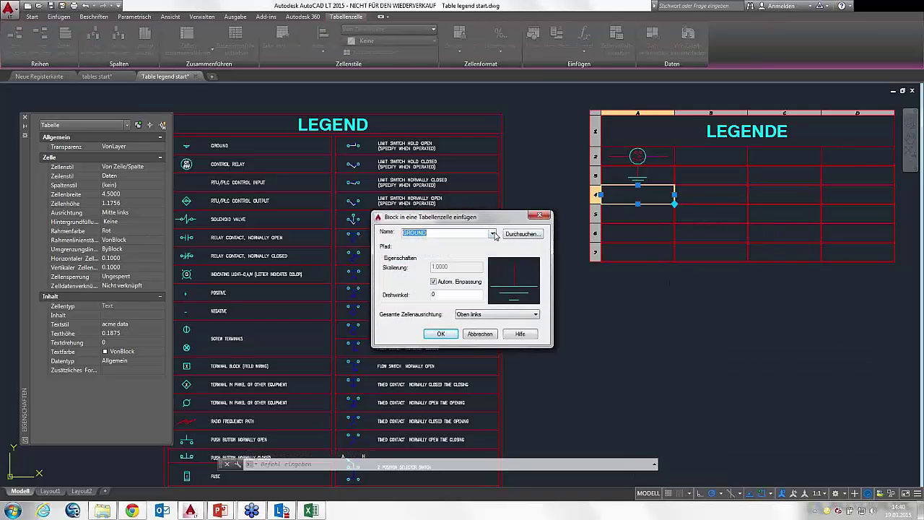
left_click(491, 233)
left_click(428, 275)
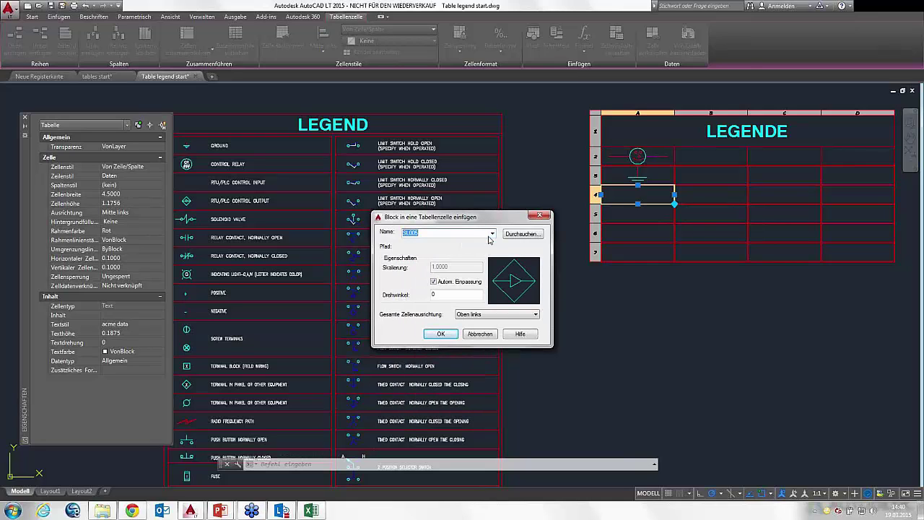
key("Up")
left_click(475, 314)
left_click(473, 349)
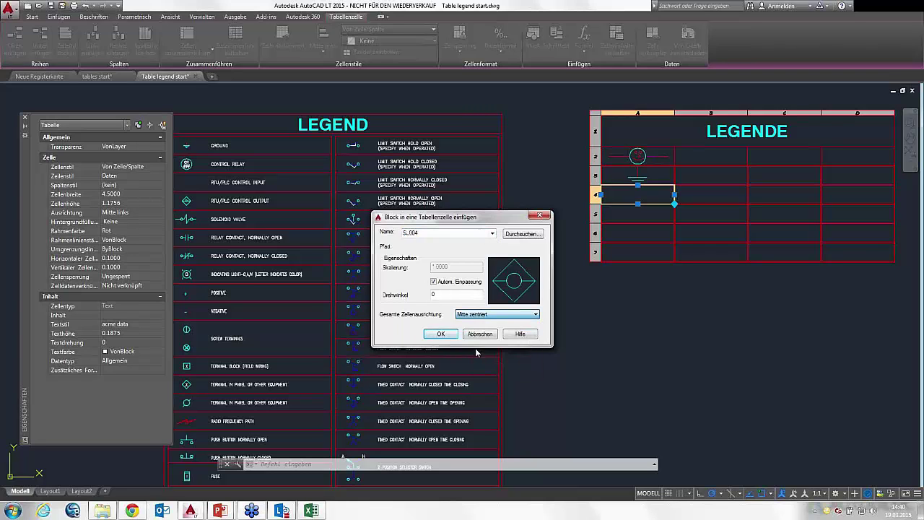
left_click(441, 334)
left_click(638, 214)
Step: Insert the SL005 block into cell A5 of the LEGENDE table, aligned Mitte zentriert
right_click(641, 215)
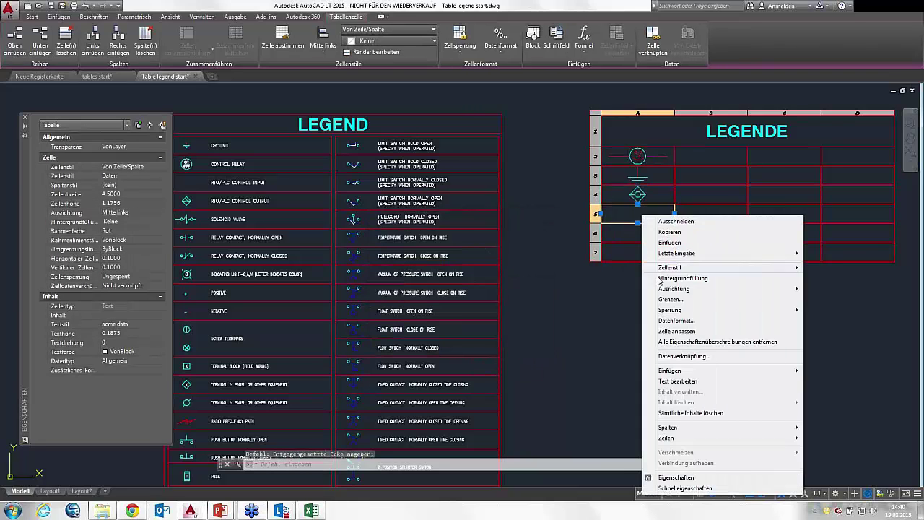
mouse_move(669, 370)
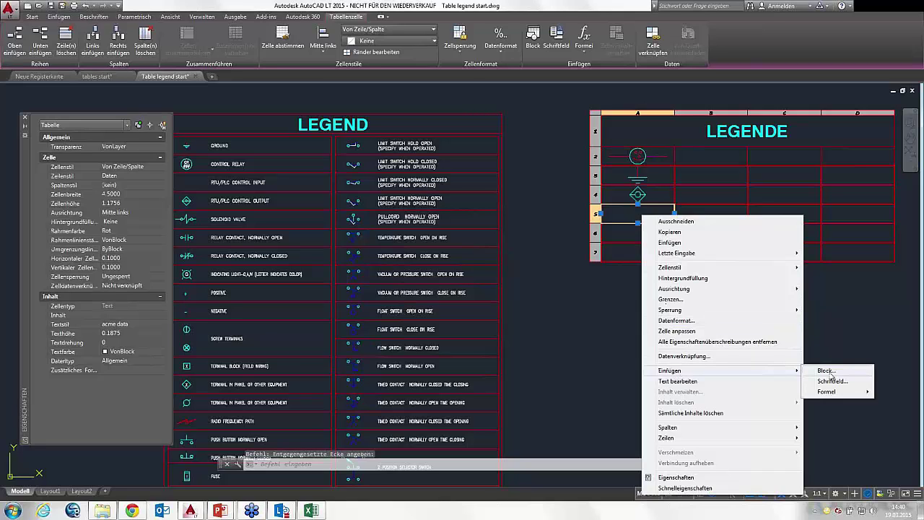
left_click(830, 373)
left_click(491, 233)
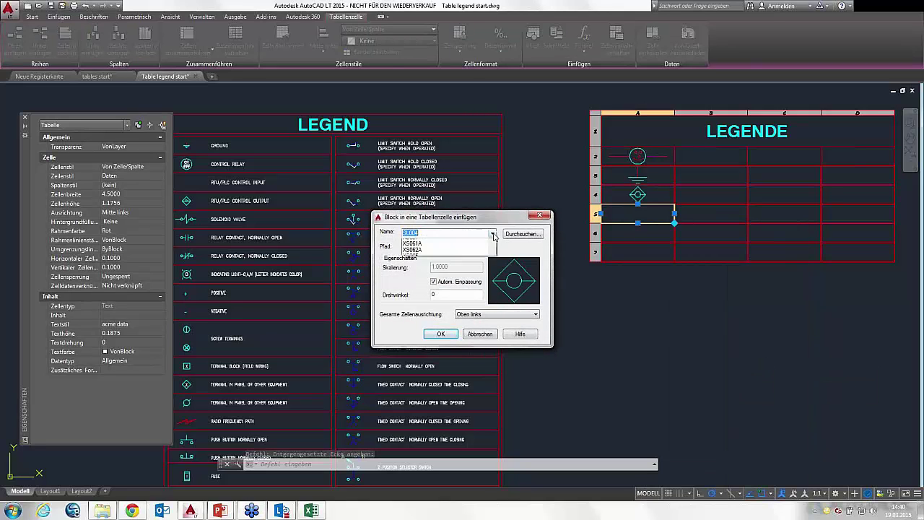
left_click(409, 248)
left_click(519, 314)
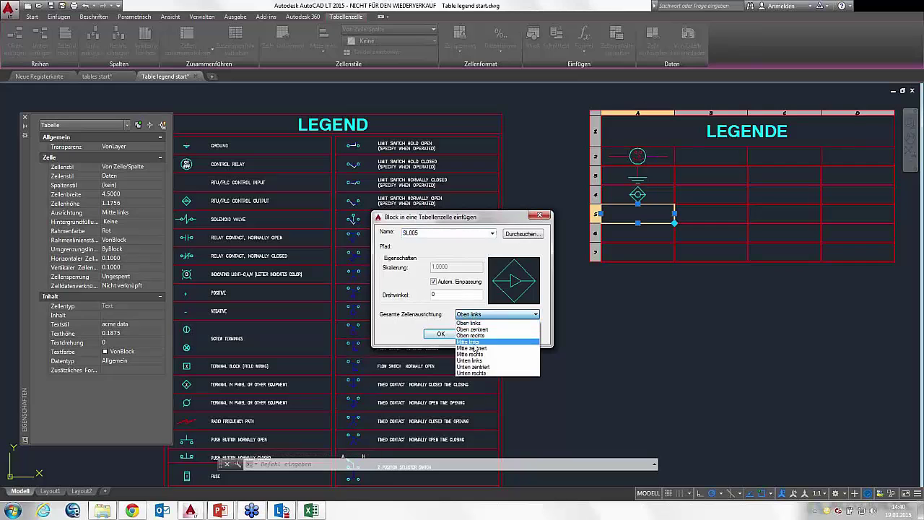
left_click(474, 348)
left_click(440, 333)
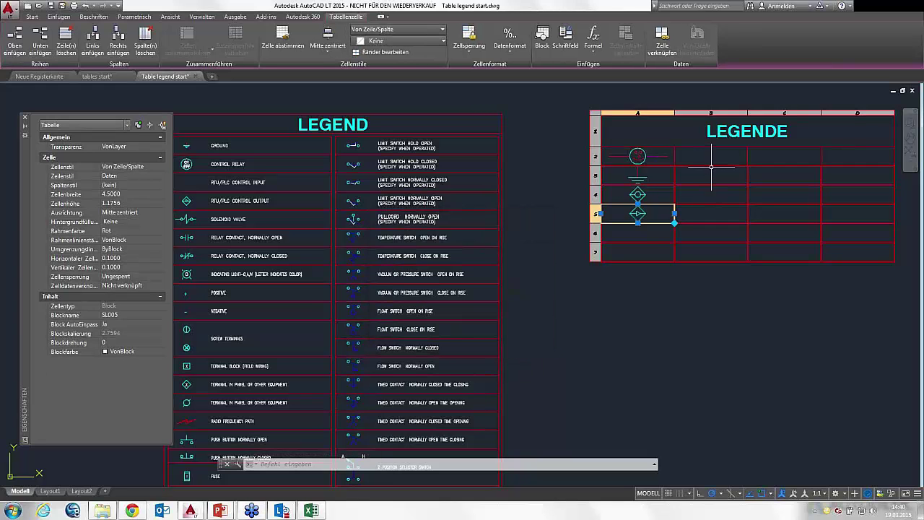
left_click(698, 155)
middle_click_drag(698, 155, 689, 215)
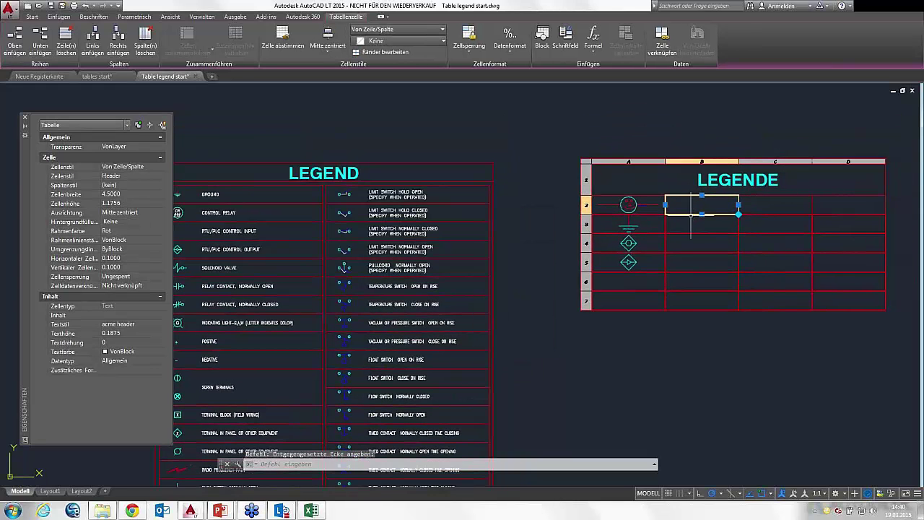
Step: Finish the Erdung entry in cell B2 and leave the table text editor
double_click(689, 215)
type("Erdend")
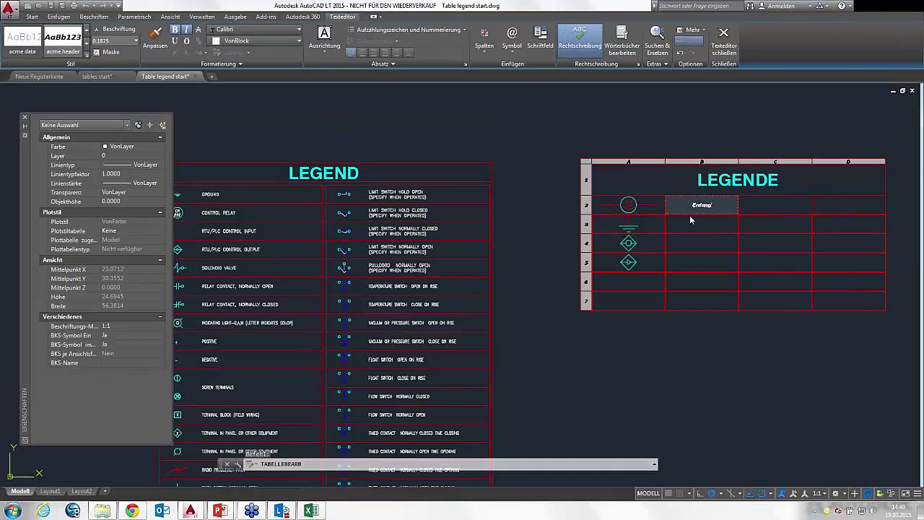
key("Tab")
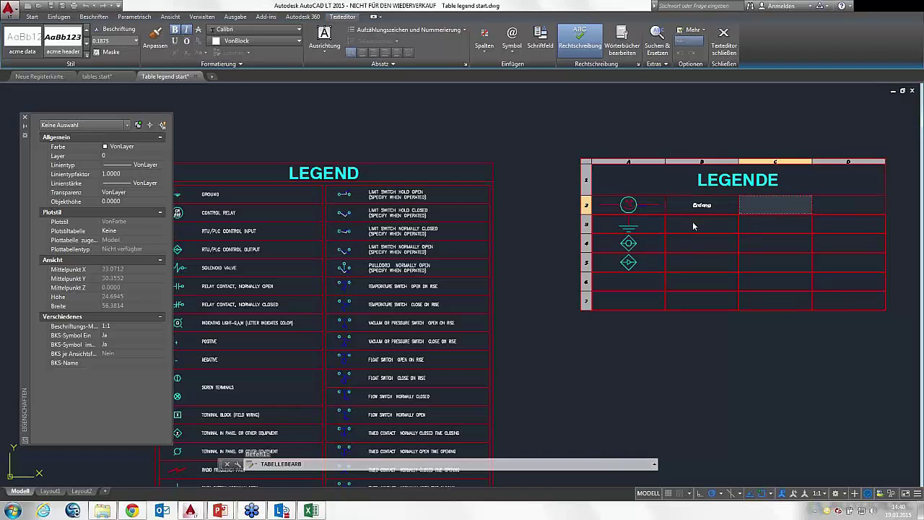
key("Escape")
Step: Enter 'Ableiter' as the description in cell B3
double_click(692, 221)
type("Able")
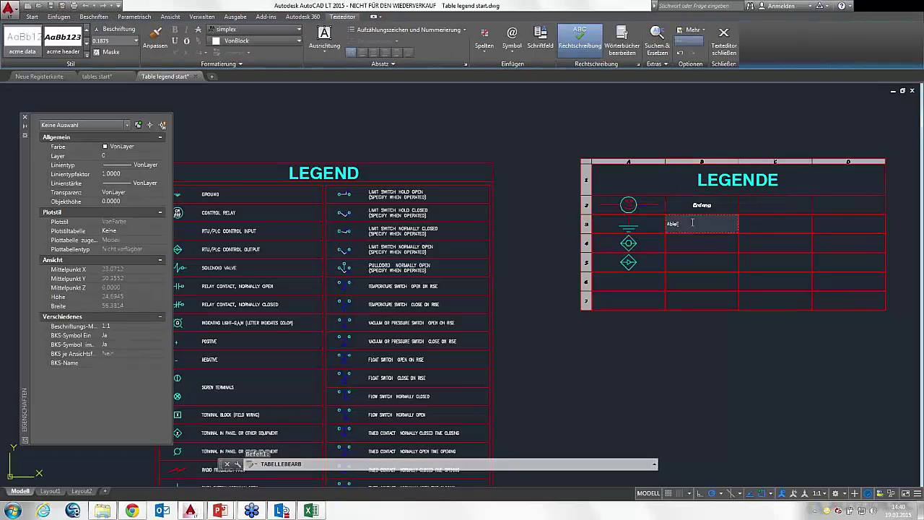
type("iter")
key("Return")
key("Escape")
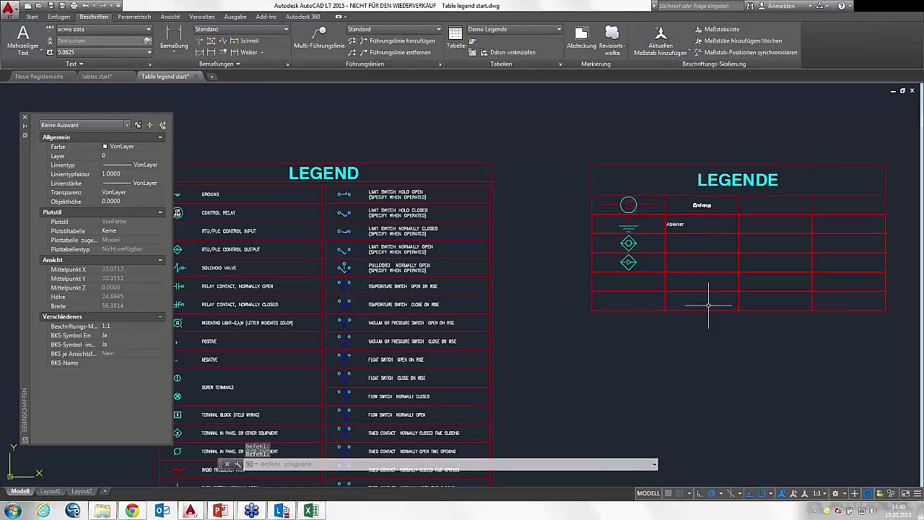
scroll(709, 307, "down", 2)
scroll(686, 295, "down", 2)
scroll(571, 264, "down", 2)
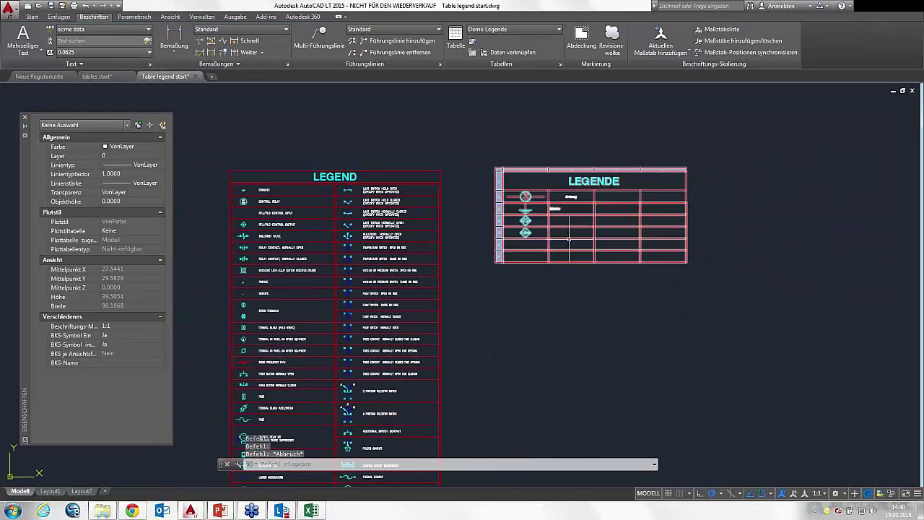
scroll(572, 209, "up", 2)
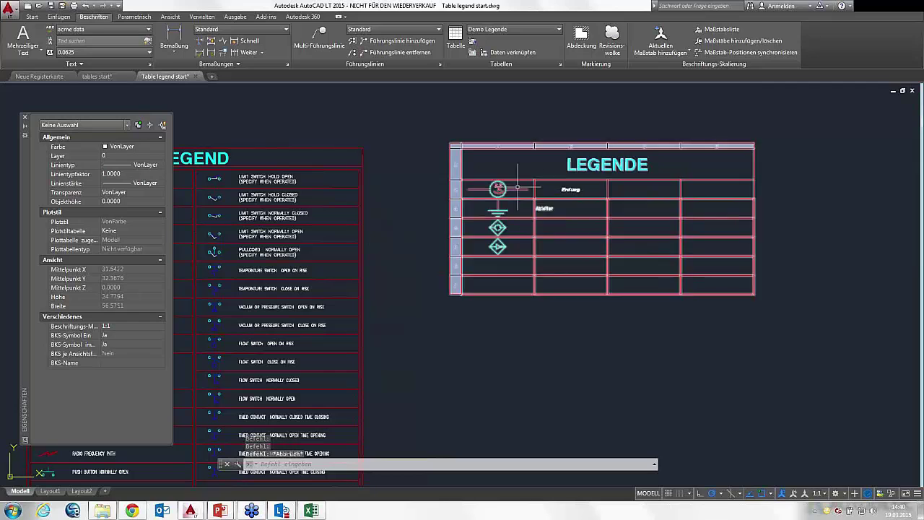
middle_click_drag(545, 188, 587, 185)
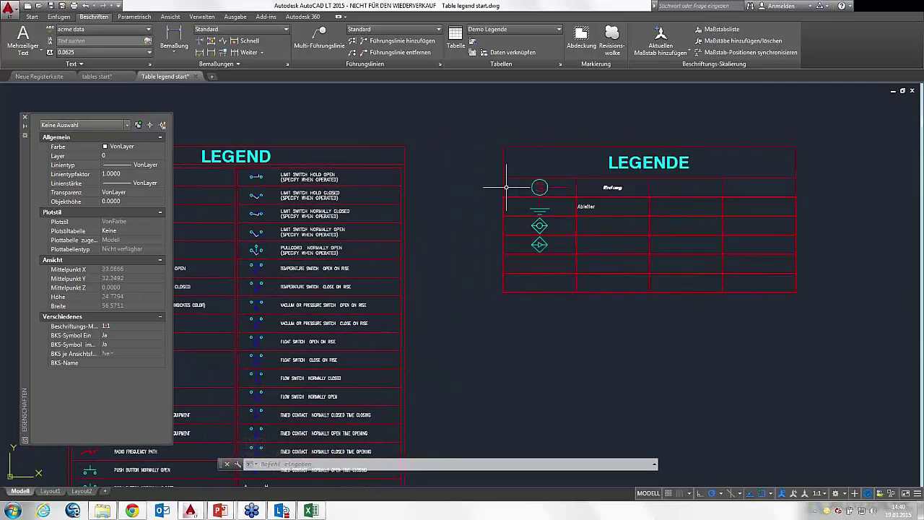
left_click(534, 188)
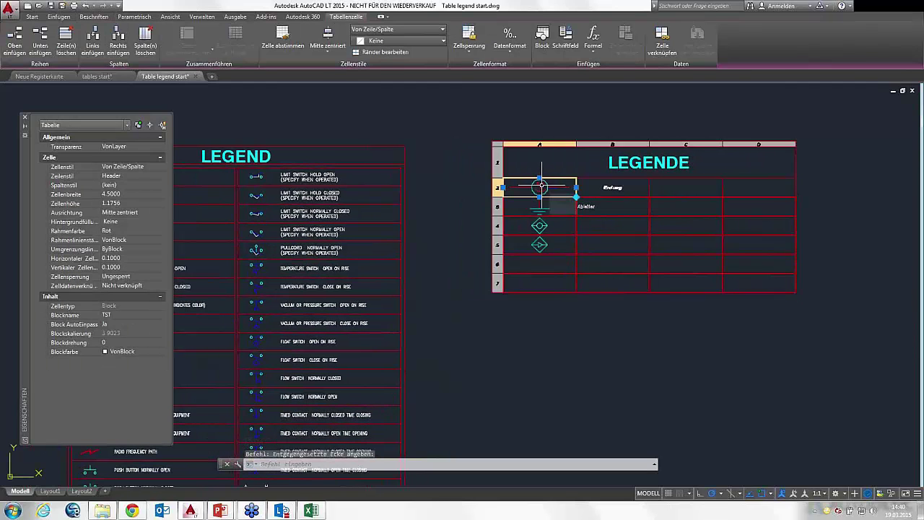
left_click(544, 187)
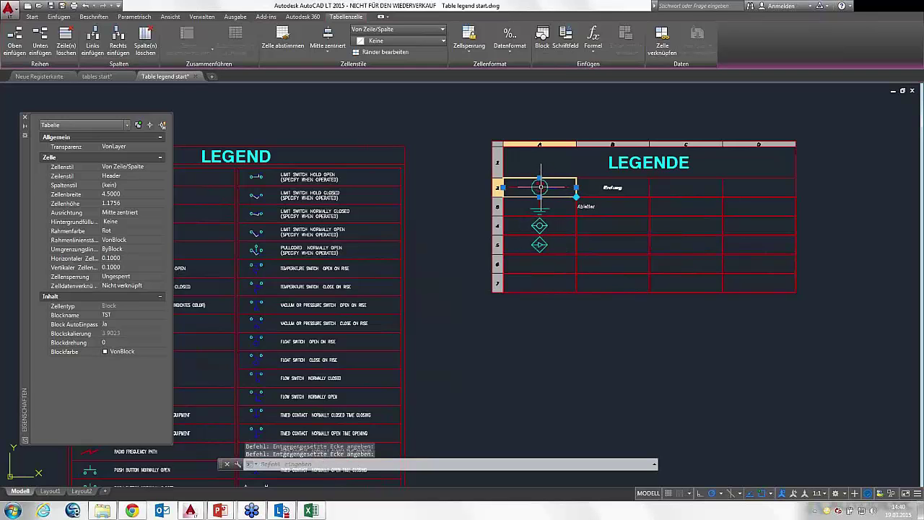
key("Escape")
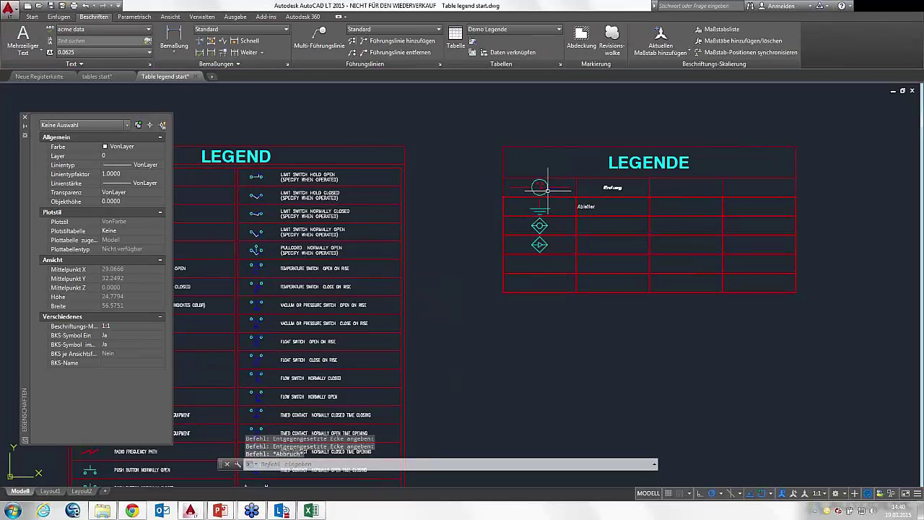
scroll(543, 194, "down", 1)
scroll(570, 193, "down", 2)
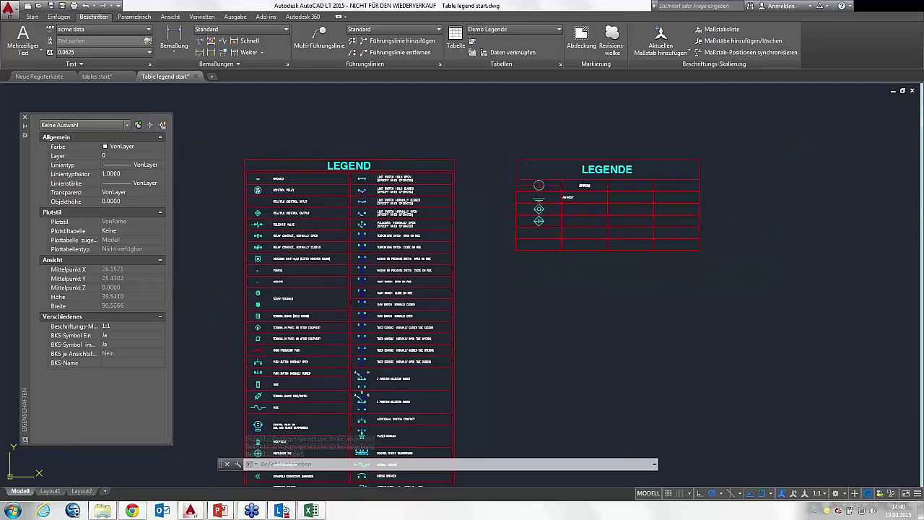
scroll(580, 198, "up", 1)
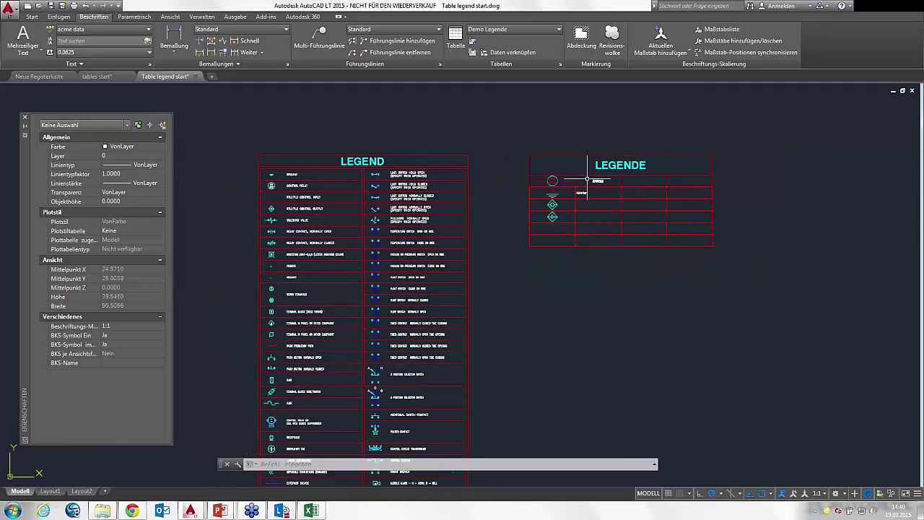
scroll(559, 181, "up", 1)
left_click(529, 180)
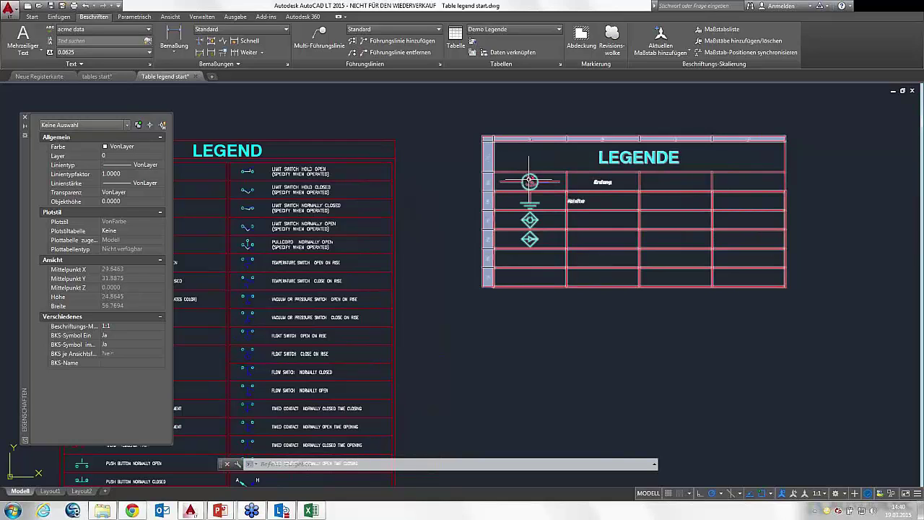
key("Escape")
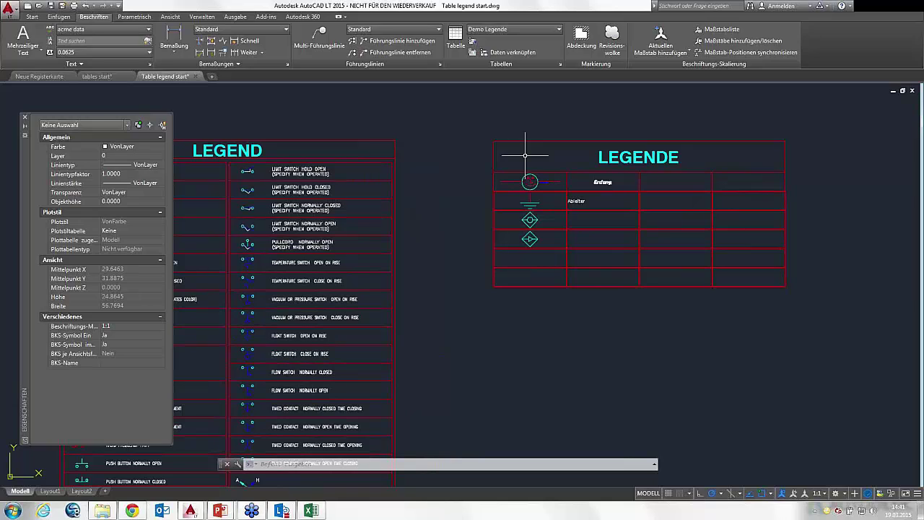
left_click(532, 173)
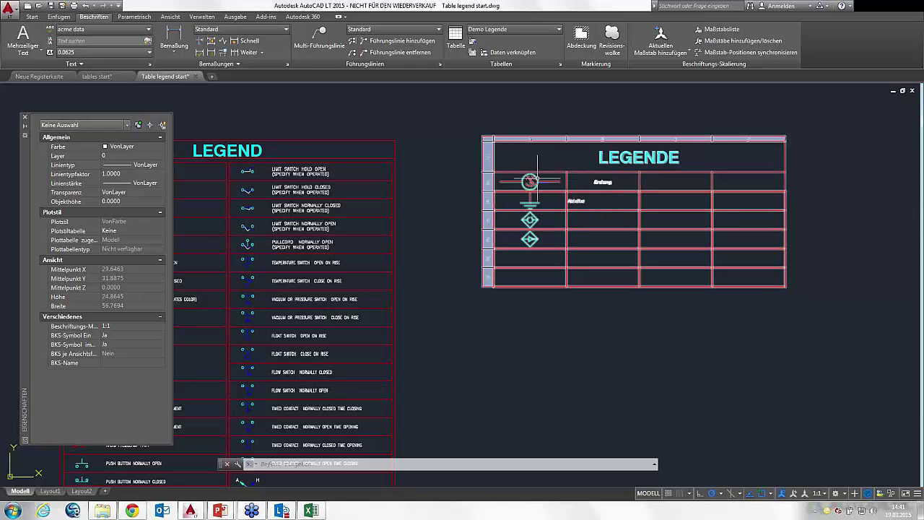
key("Escape")
left_click(554, 261)
right_click(554, 262)
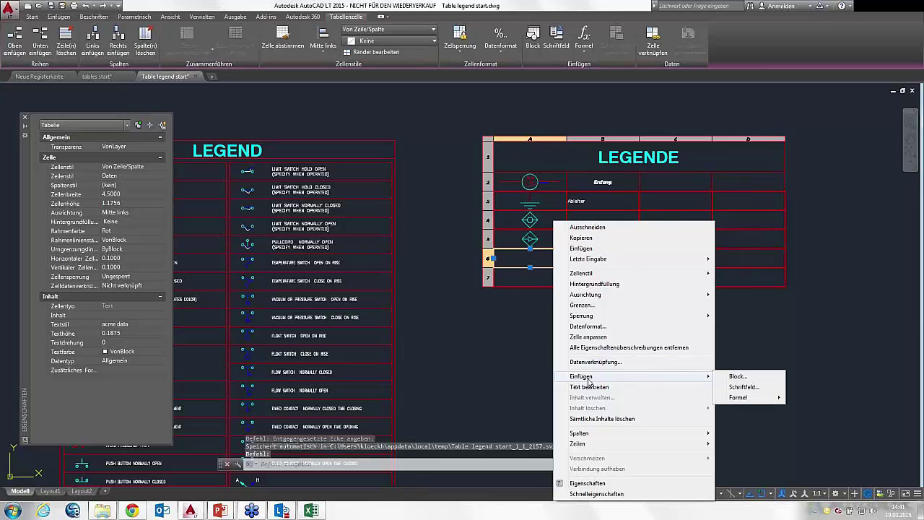
mouse_move(581, 376)
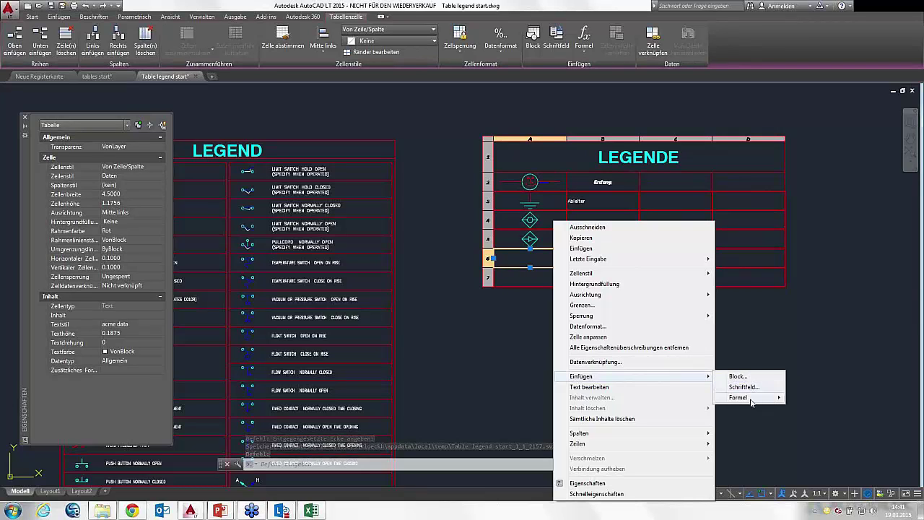
mouse_move(738, 398)
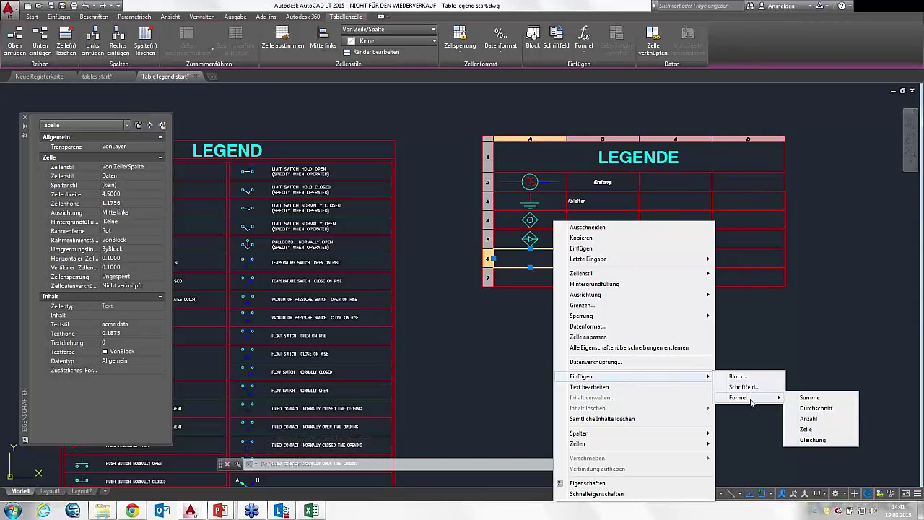
key("Escape")
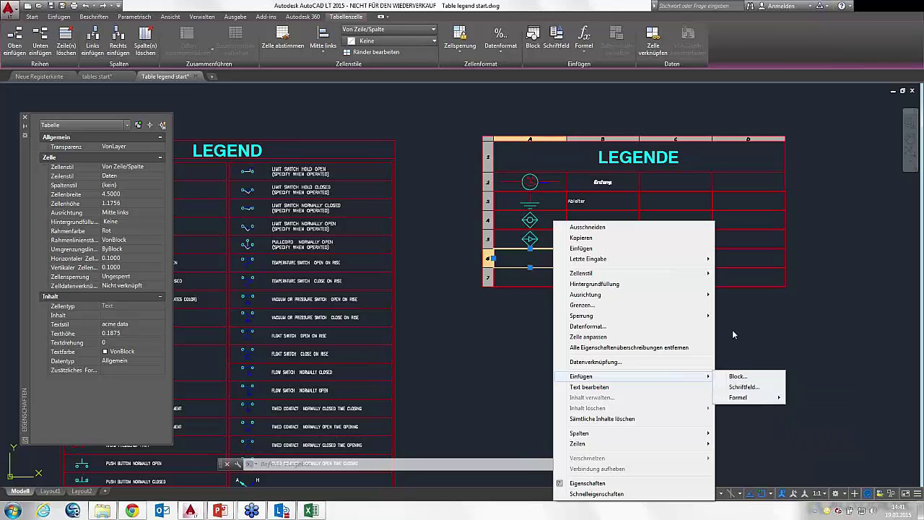
key("Escape")
key("Escape")
key("Escape")
scroll(685, 310, "down", 1)
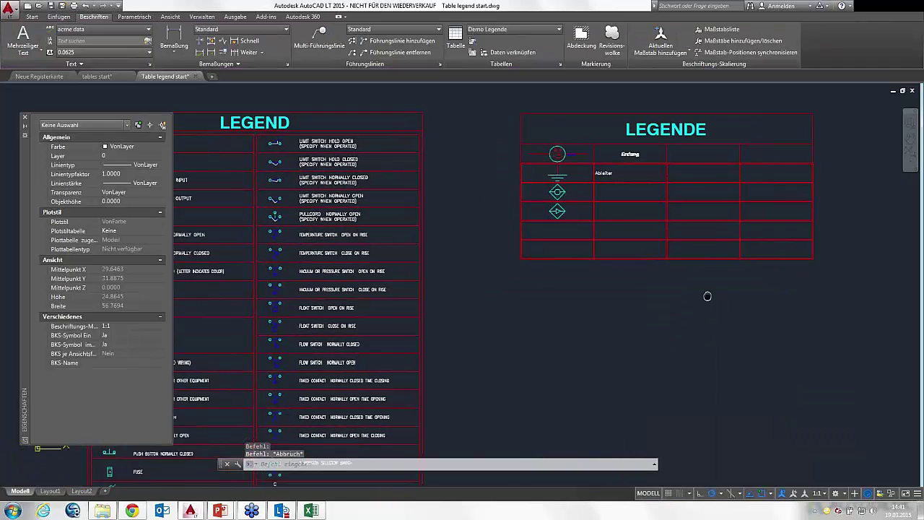
scroll(700, 296, "down", 2)
middle_click_drag(652, 305, 649, 274)
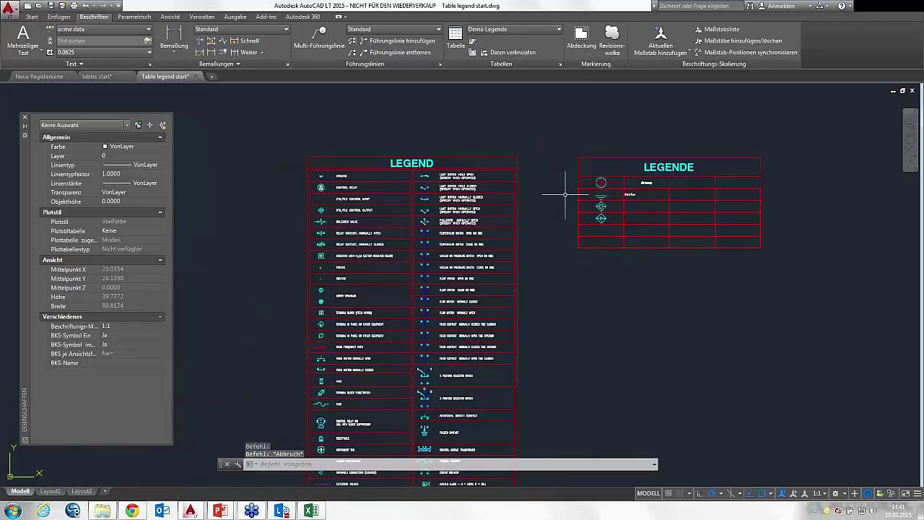
left_click(608, 157)
left_click(609, 157)
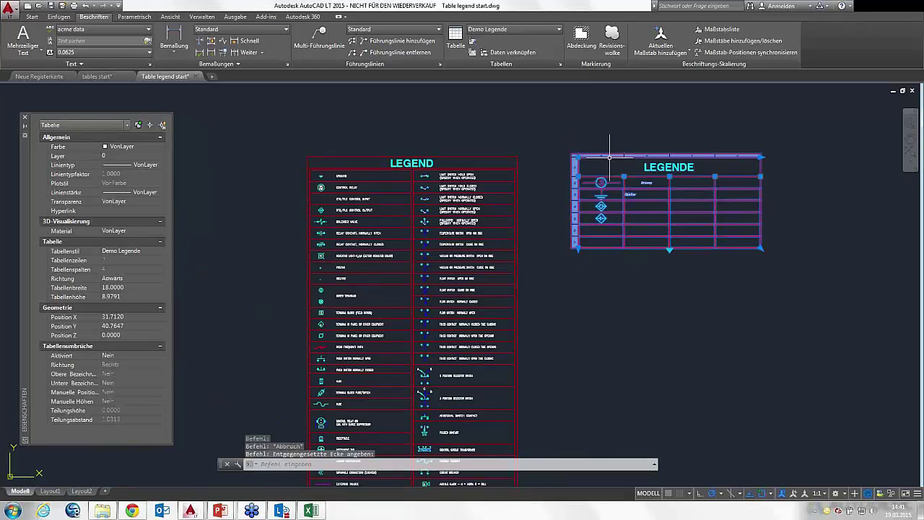
left_click(759, 248)
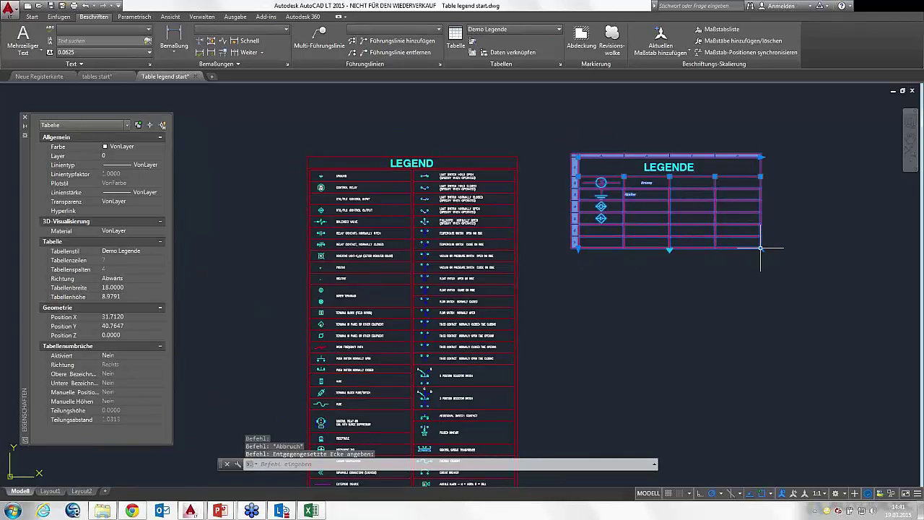
left_click(760, 248)
key("Escape")
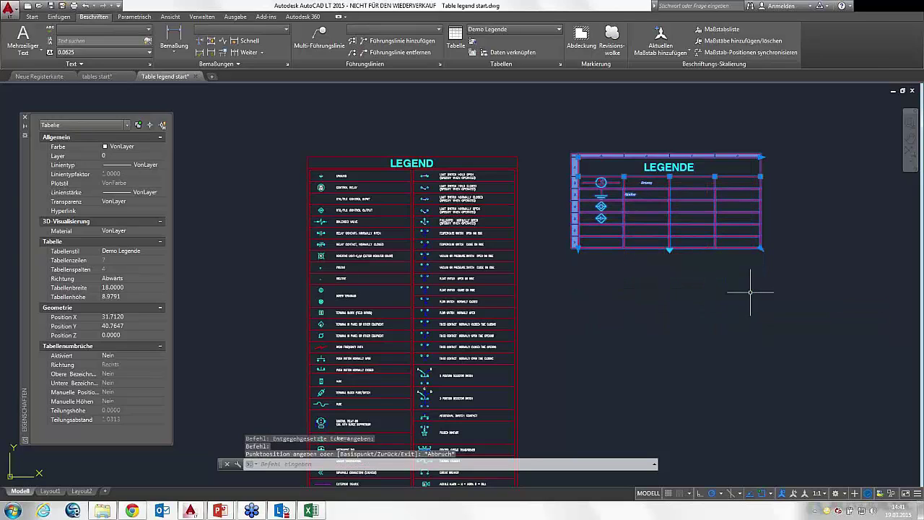
key("Escape")
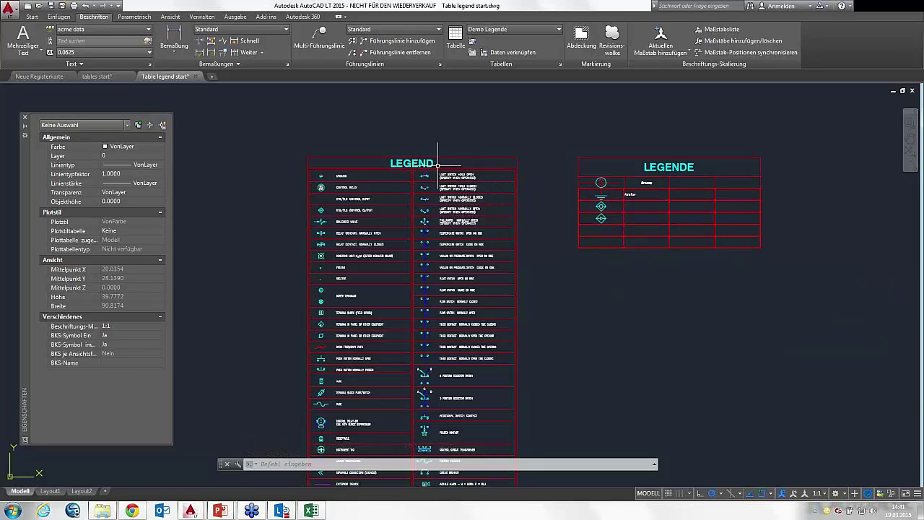
middle_click_drag(438, 165, 407, 130)
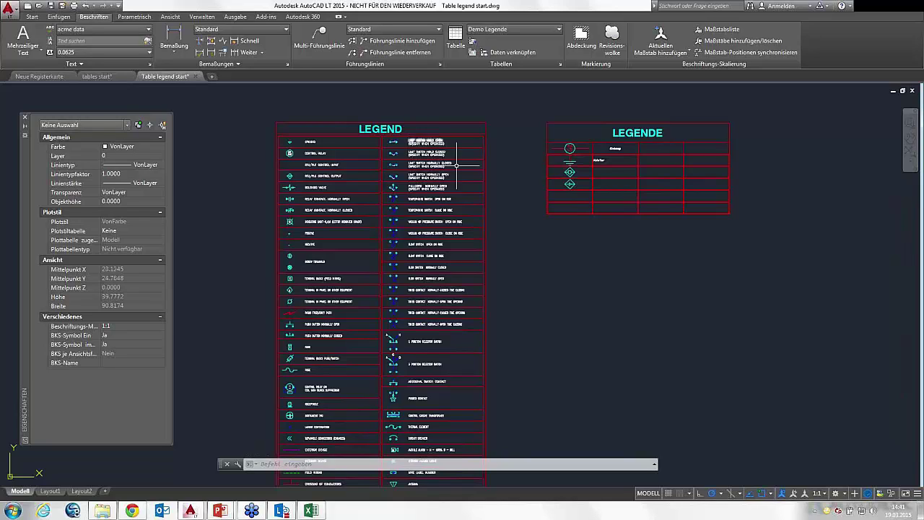
left_click(568, 166)
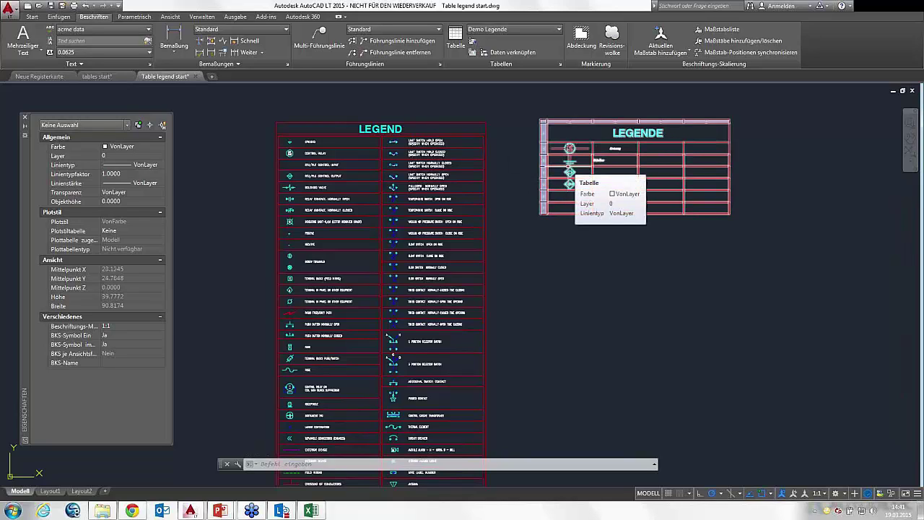
key("Escape")
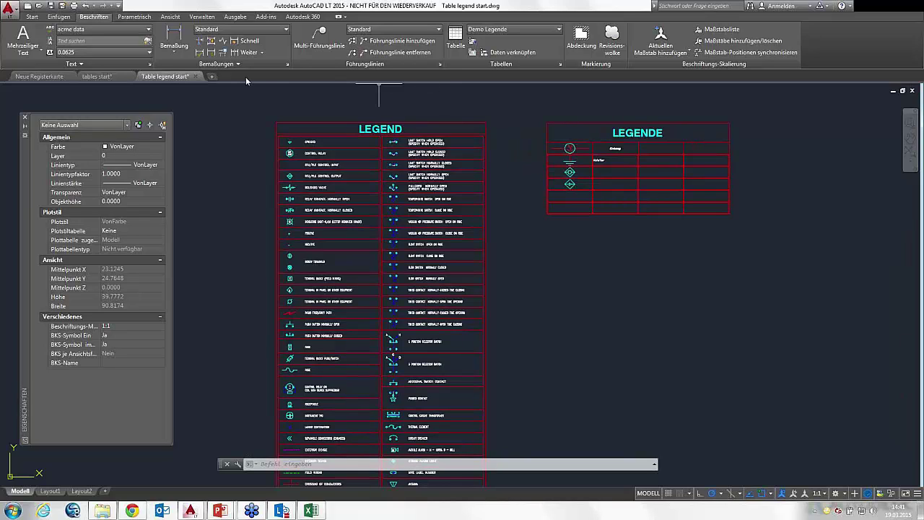
Step: Open Phones start.dwg and zoom in on its Phone Cost table
left_click(14, 17)
left_click(25, 78)
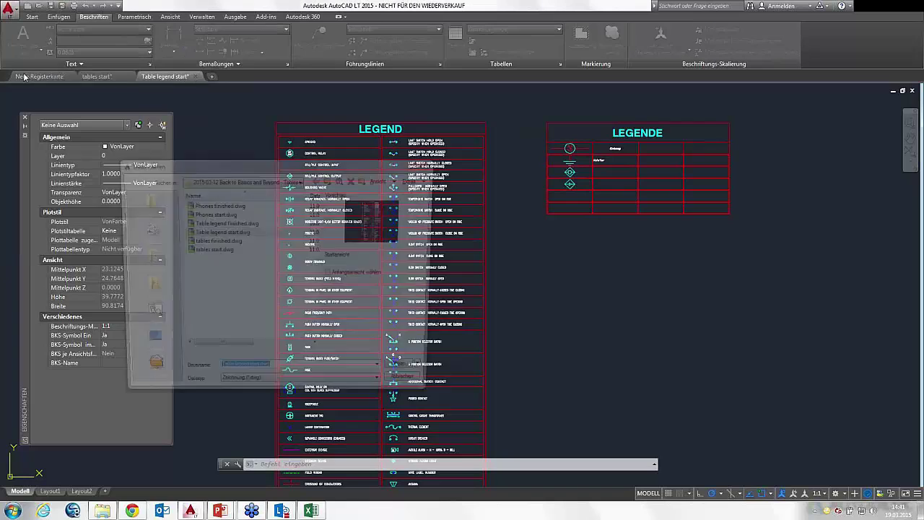
left_click(212, 213)
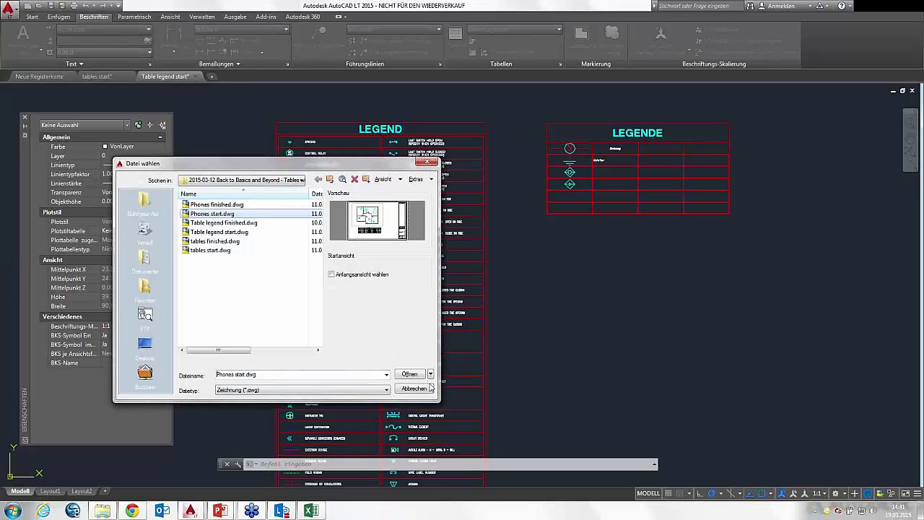
left_click(409, 374)
scroll(488, 320, "up", 2)
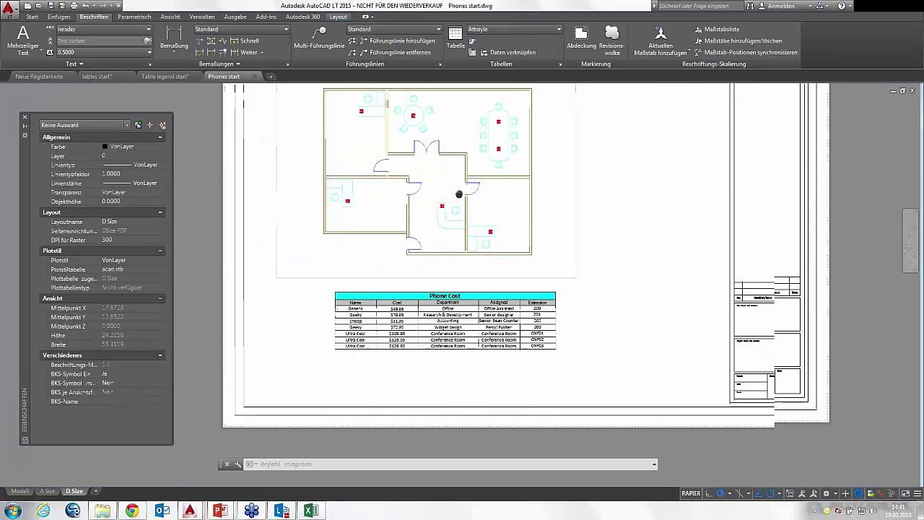
scroll(488, 320, "up", 3)
scroll(505, 320, "up", 2)
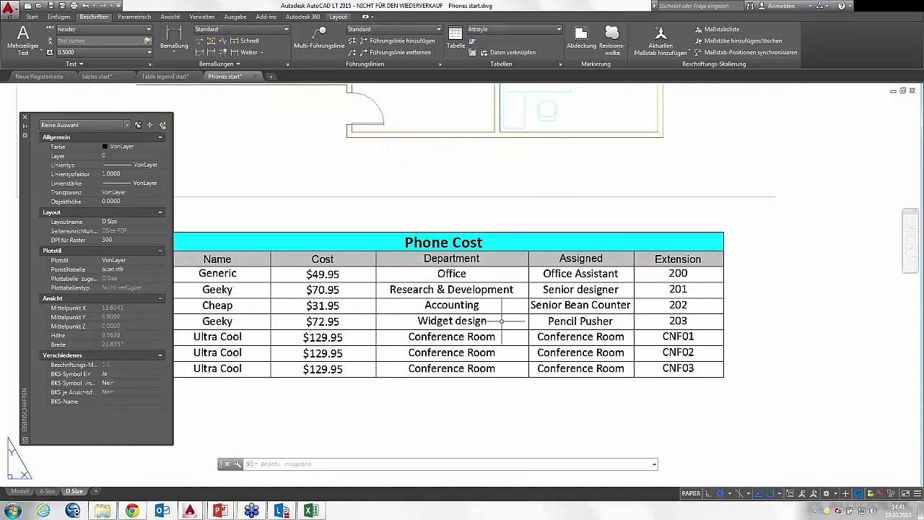
middle_click_drag(504, 321, 534, 305)
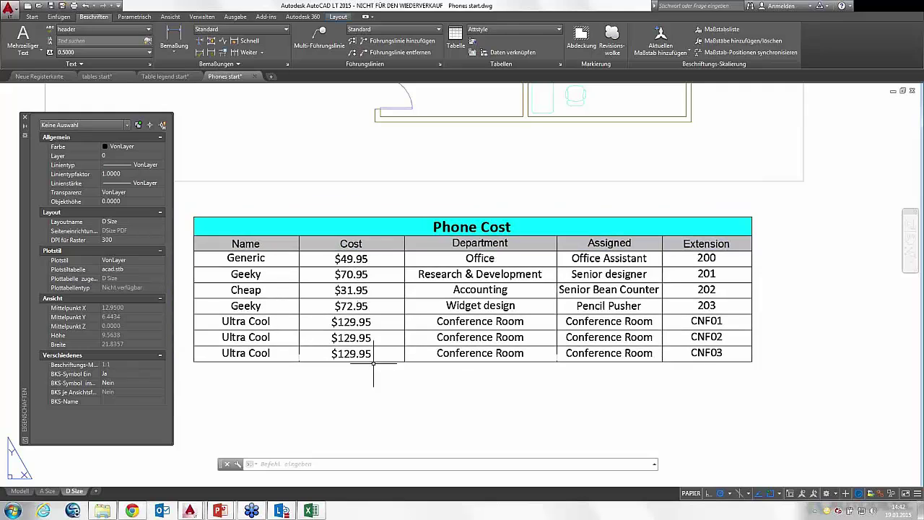
Step: Insert an empty row 10 below the last Ultra Cool row of the table
left_click(258, 353)
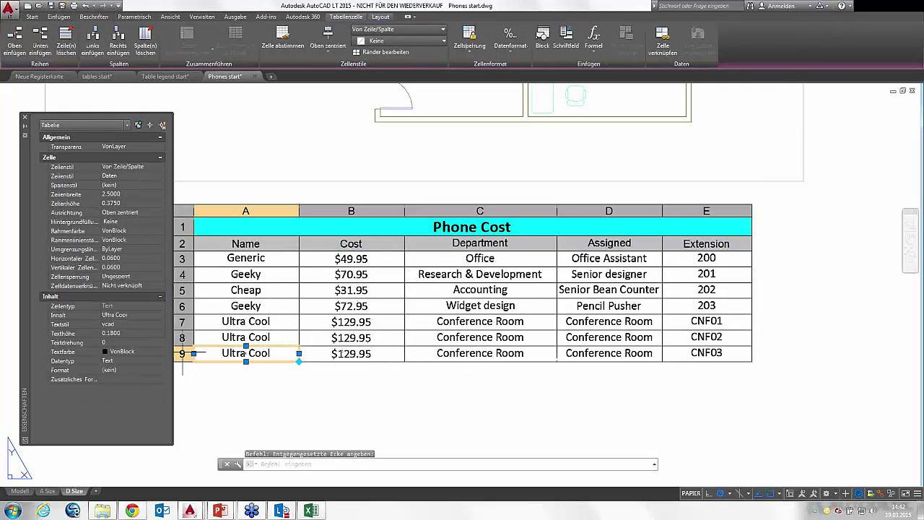
left_click(181, 353)
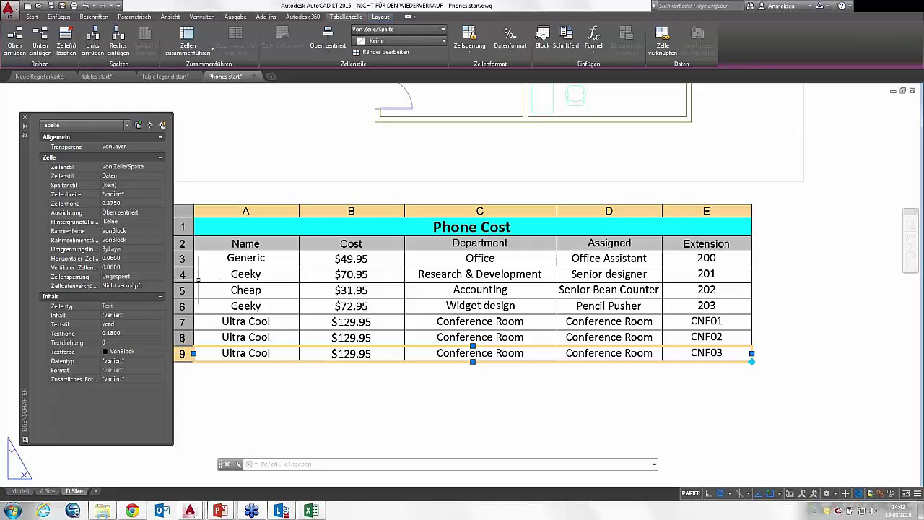
left_click(40, 43)
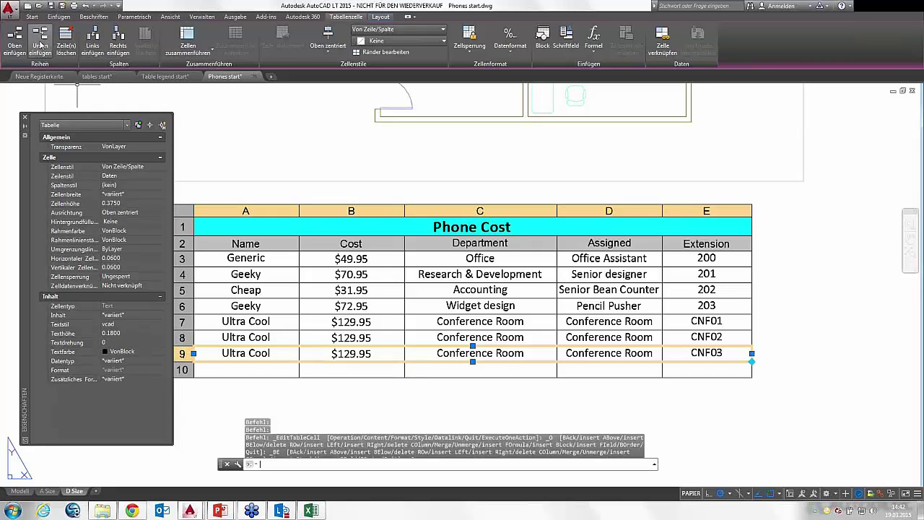
left_click(246, 370)
left_click(334, 364)
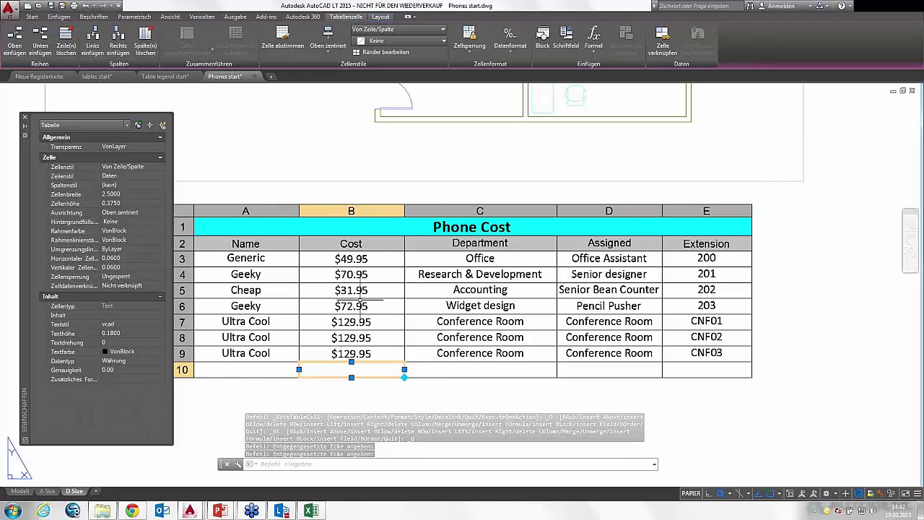
Step: Set the data format of the whole Cost column B to Währung (currency)
left_click(351, 211)
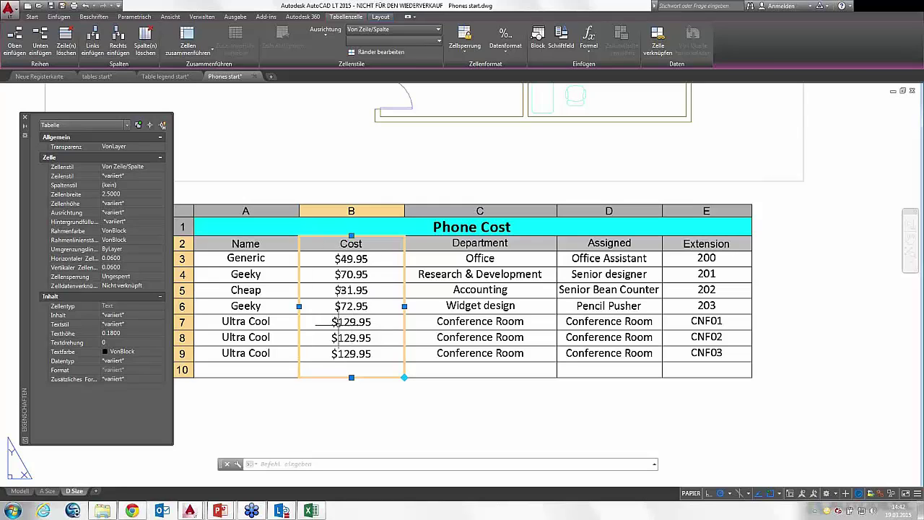
left_click(507, 44)
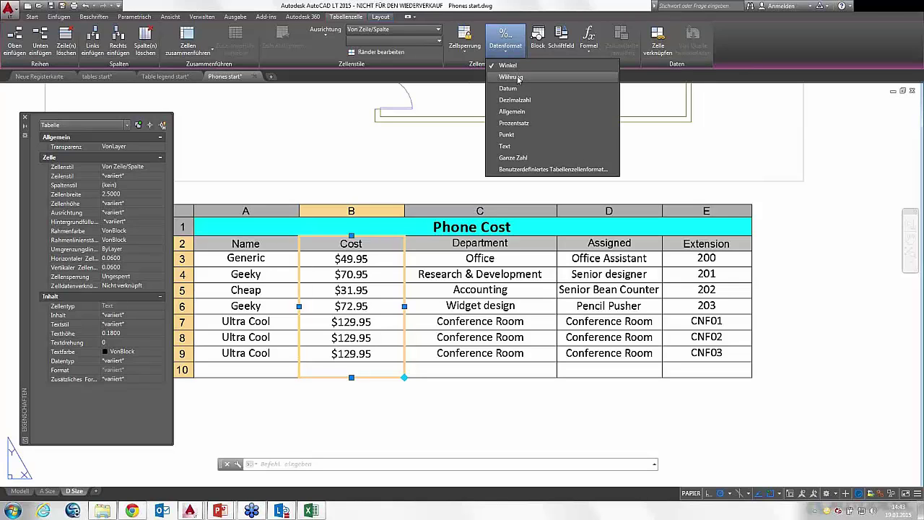
left_click(521, 78)
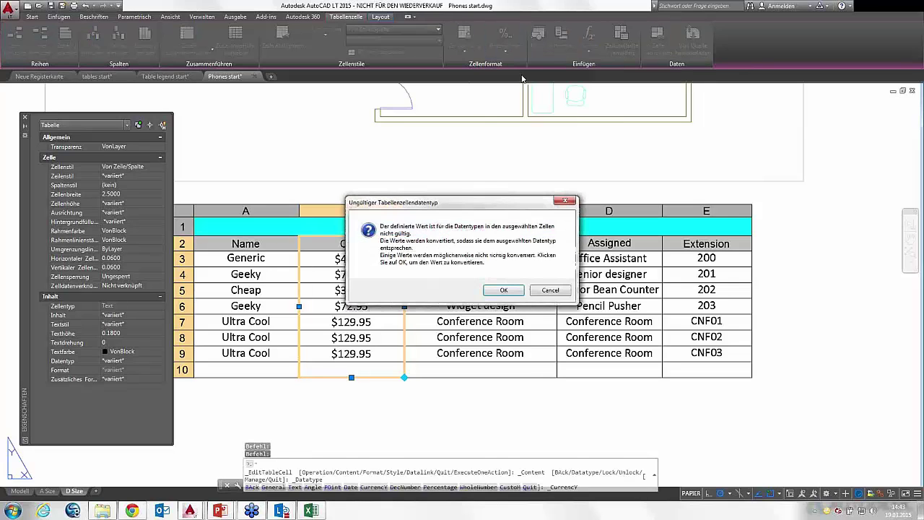
left_click(504, 289)
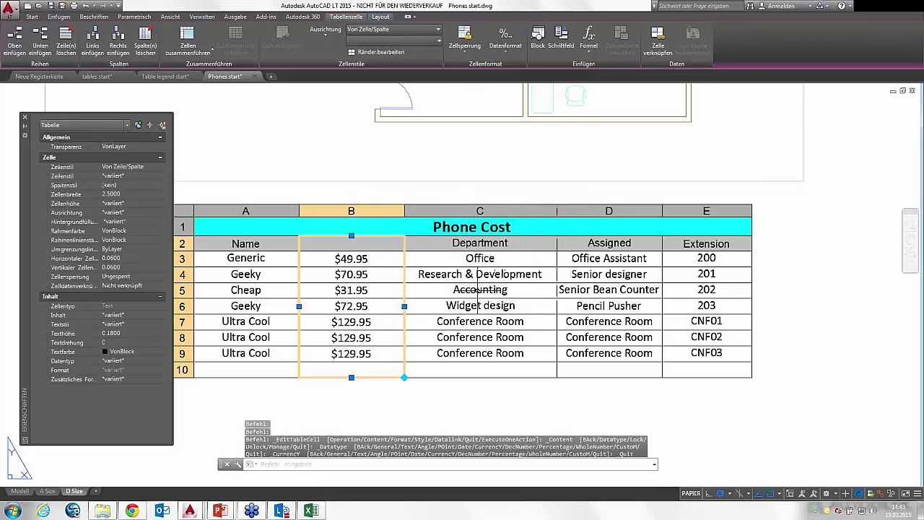
Step: Make header cell B2 a text cell reading 'Kosten'
left_click(375, 245)
left_click(375, 246)
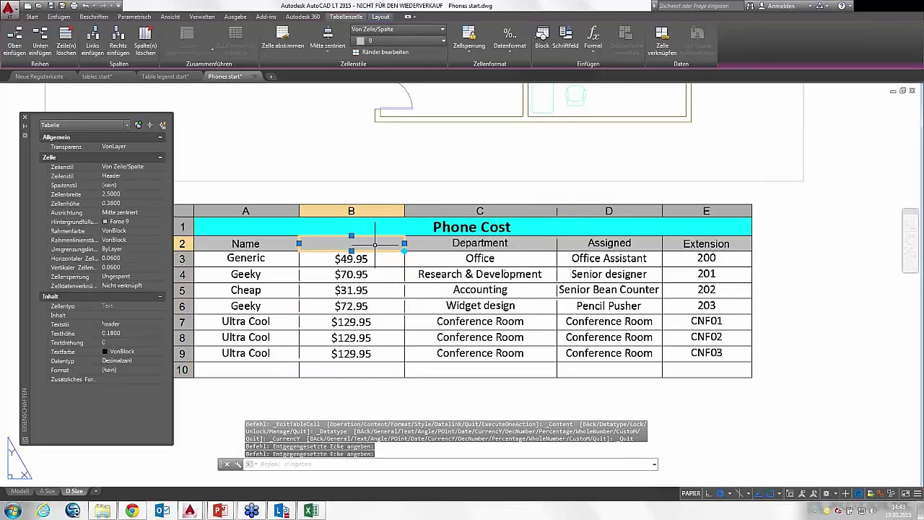
left_click(510, 50)
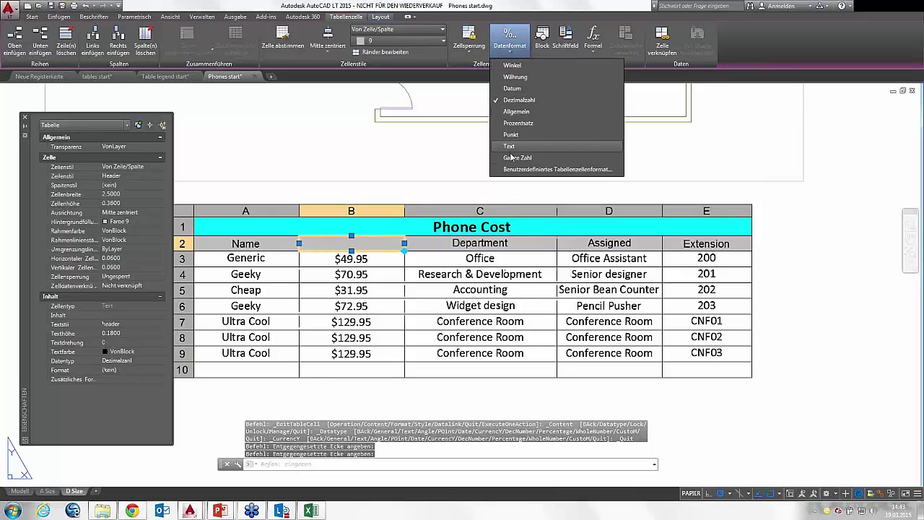
left_click(508, 146)
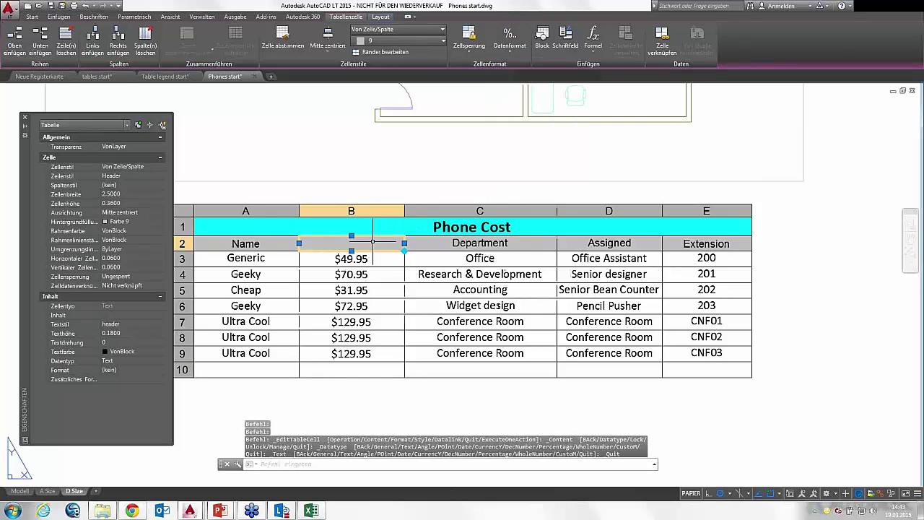
type("Kosten")
key("Return")
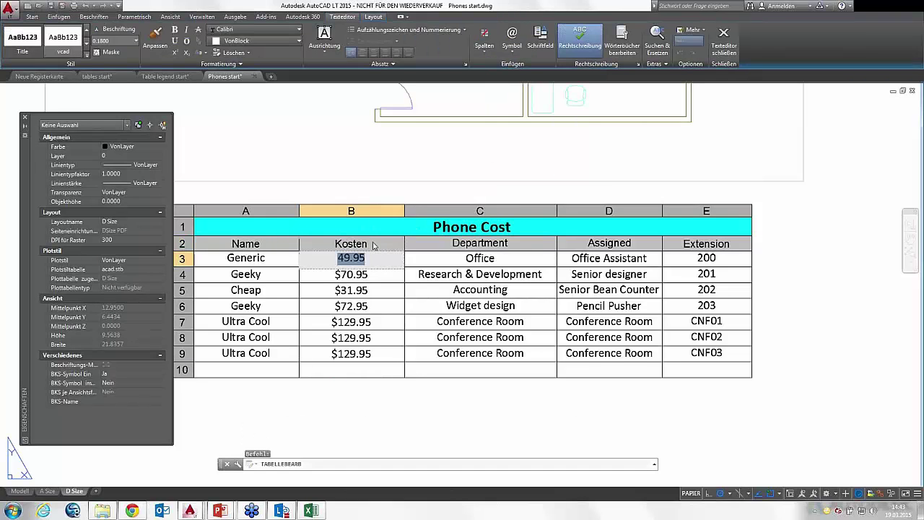
Step: Check the data format of cost cell B9
left_click(366, 296)
left_click(364, 368)
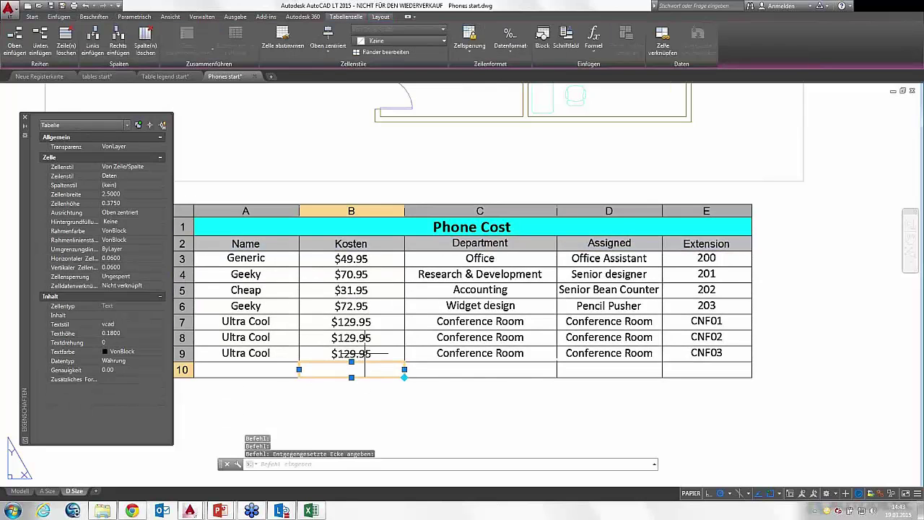
left_click(364, 353)
left_click(510, 40)
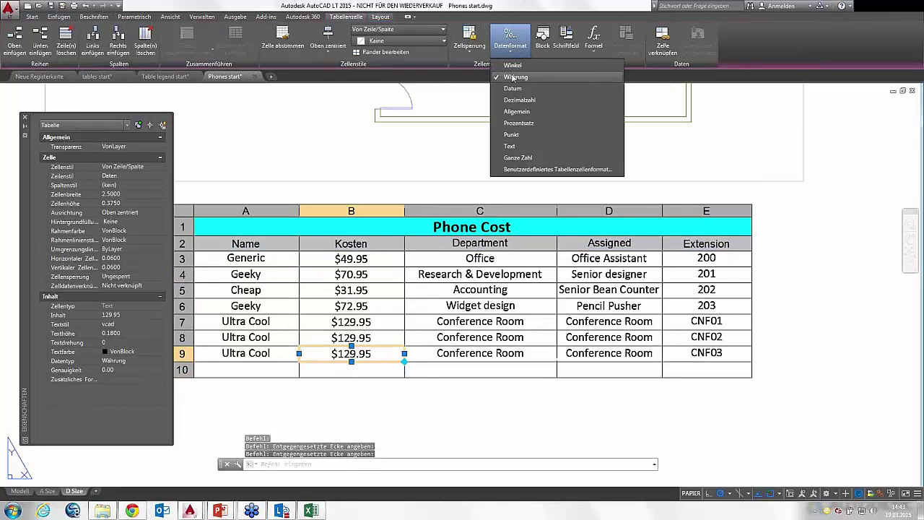
Step: Select empty cell B10, check its data format, and open the Formel list
left_click(357, 369)
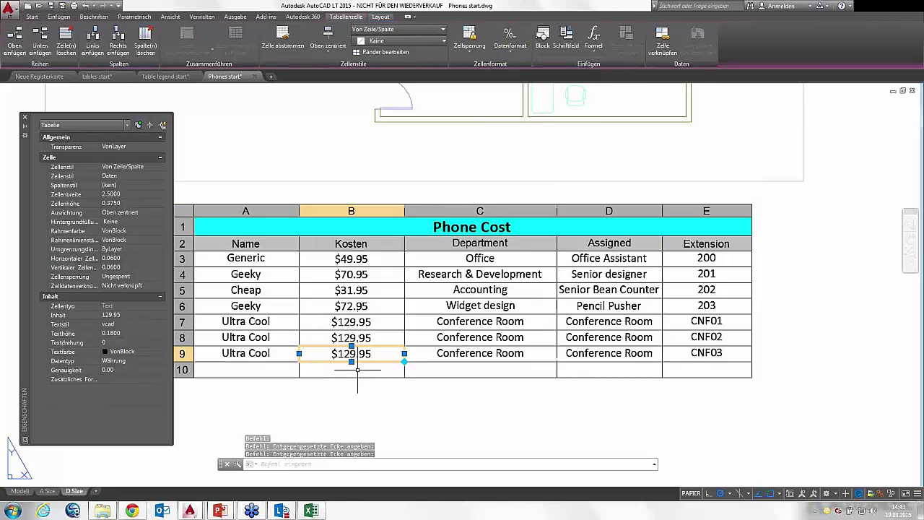
left_click(357, 368)
left_click(510, 40)
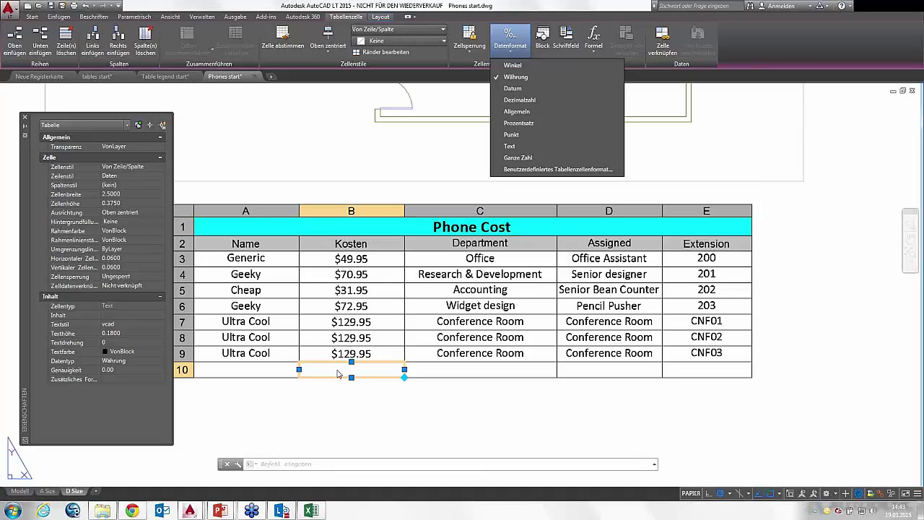
right_click(337, 373)
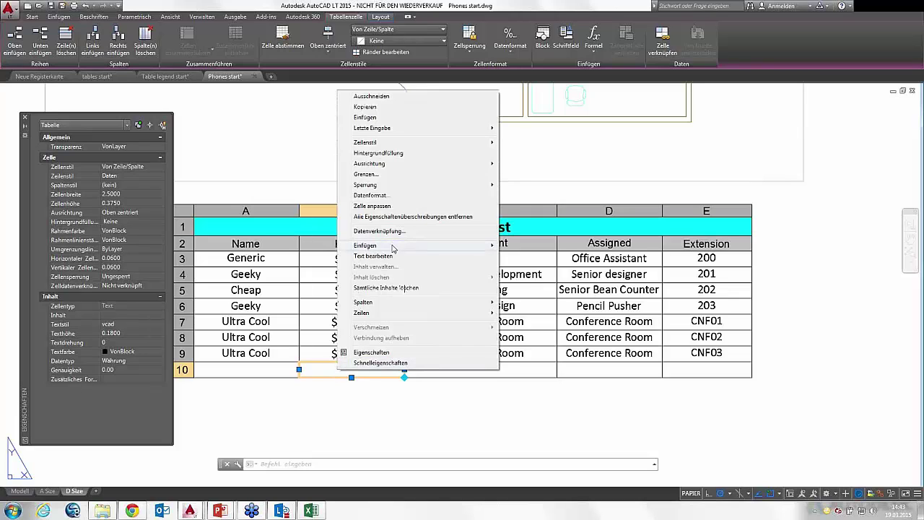
mouse_move(396, 245)
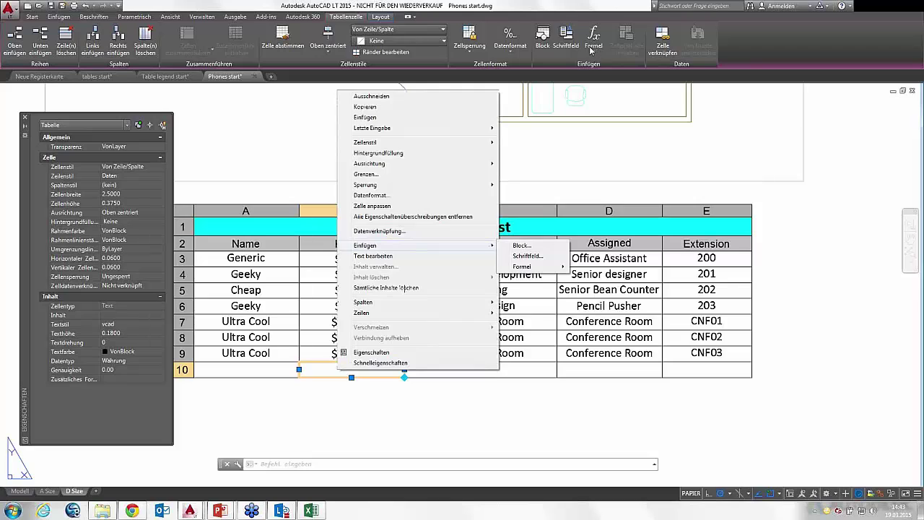
left_click(602, 52)
left_click(602, 52)
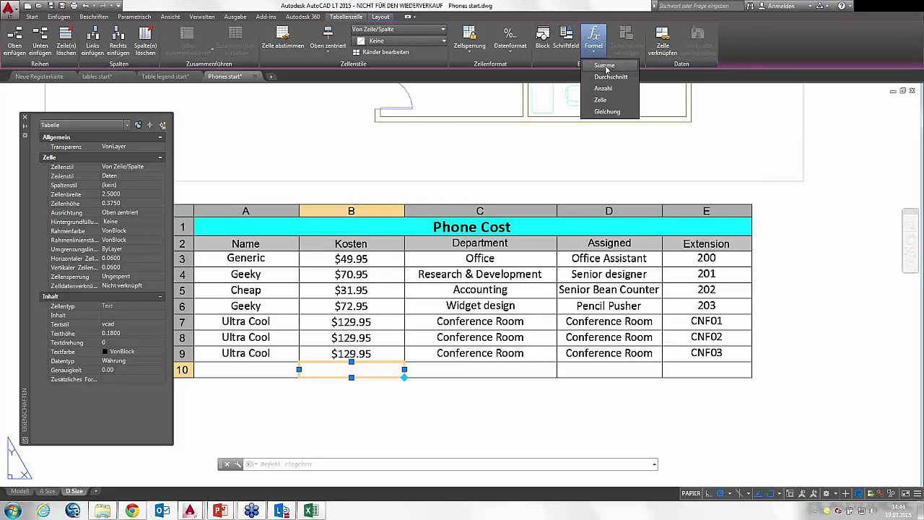
Step: Insert a Summe formula over B3:B9 into cell B10, totalling $615.65
left_click(606, 66)
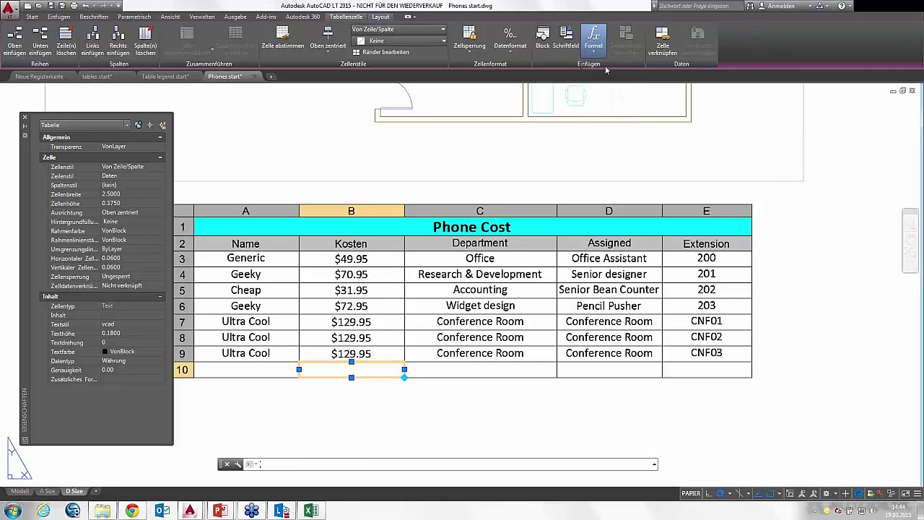
left_click(323, 252)
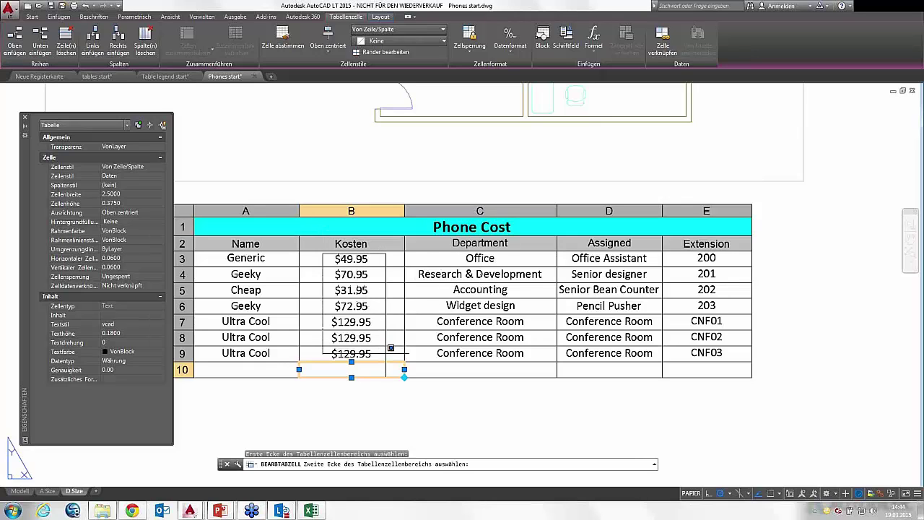
left_click(391, 348)
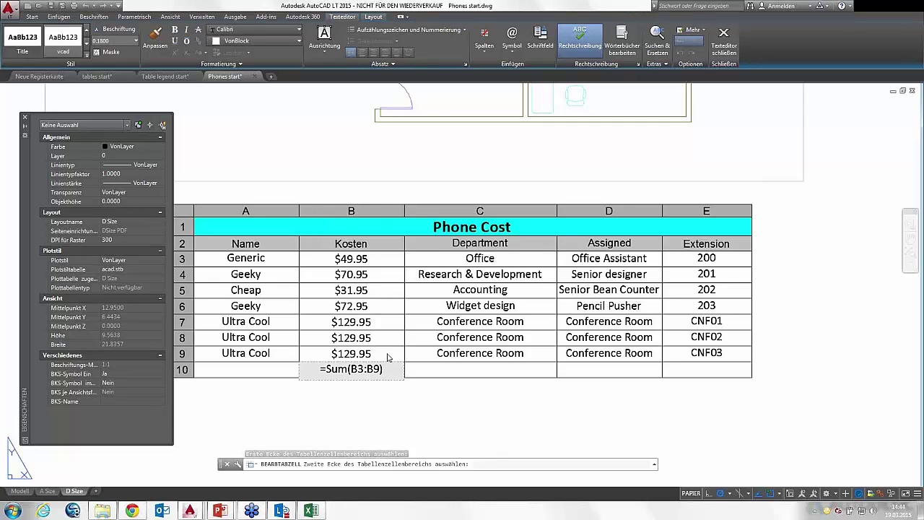
key("Return")
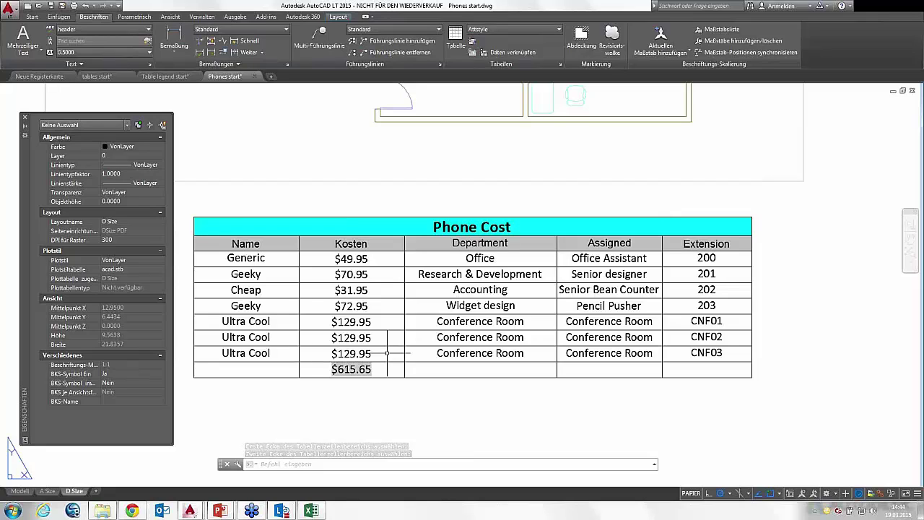
Step: Change the Generic phone's cost in B3 to $149.95, updating the total to $715.65
left_click(352, 258)
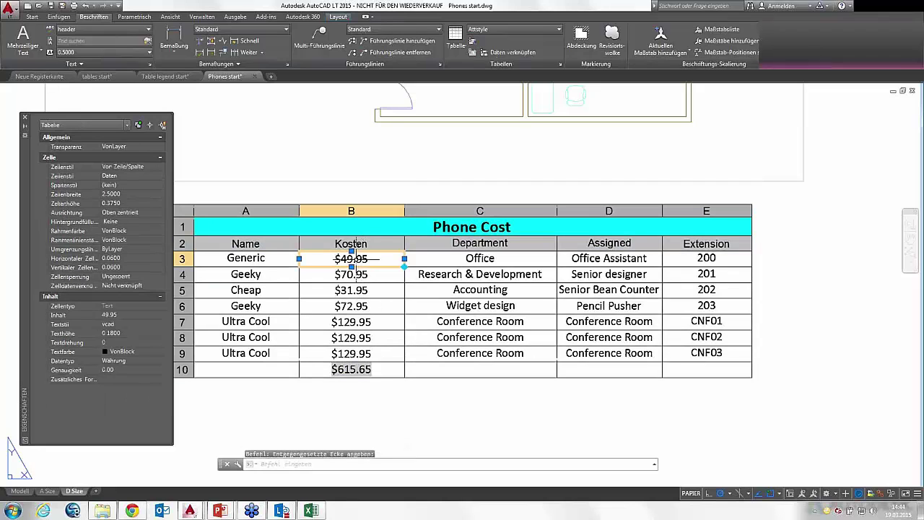
double_click(346, 256)
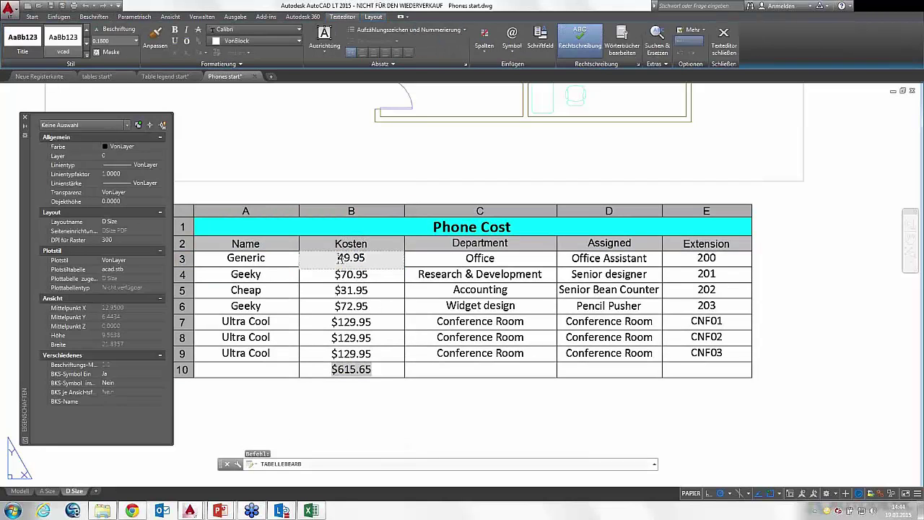
type("1")
key("Return")
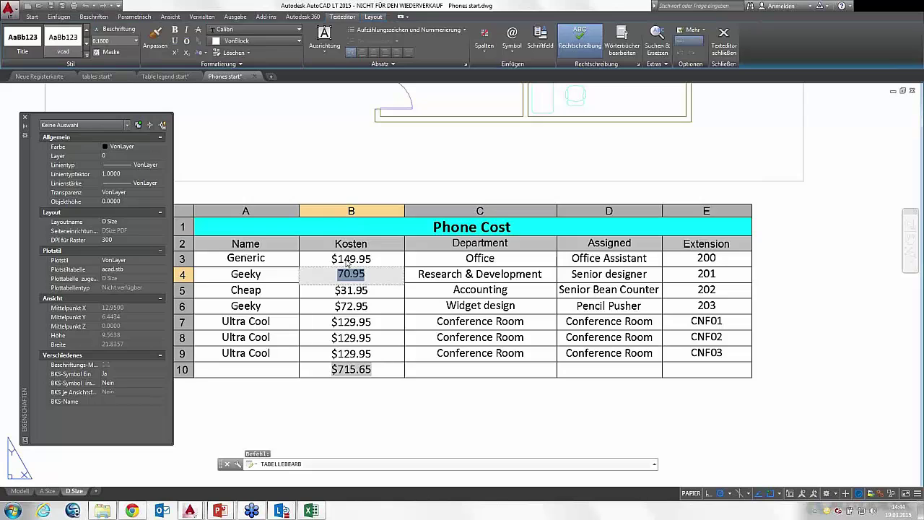
left_click(359, 394)
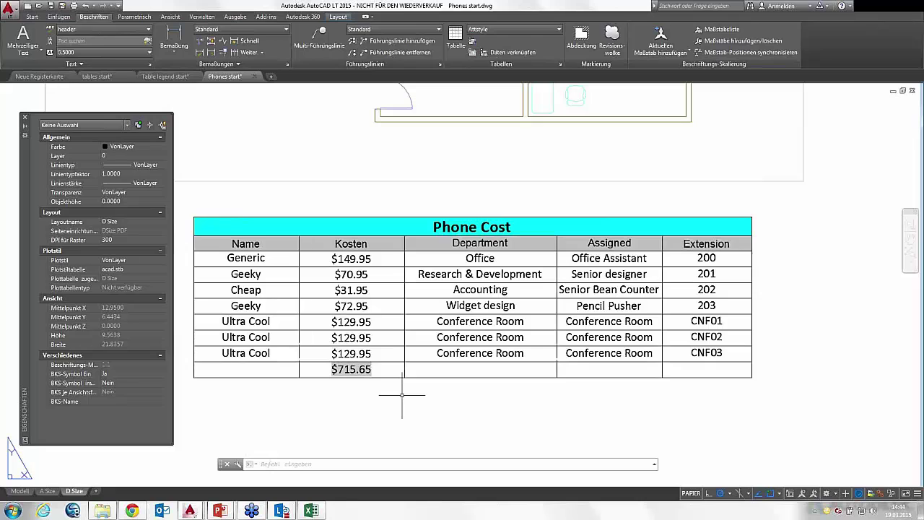
left_click(383, 370)
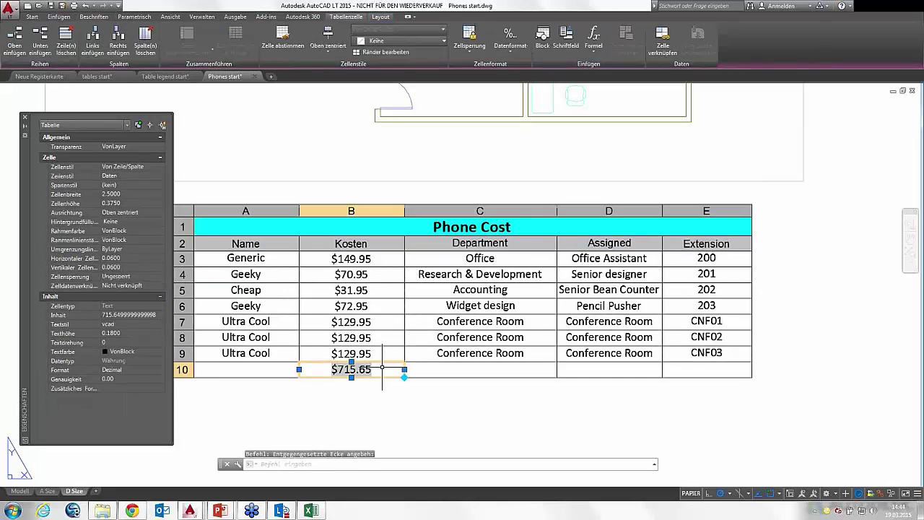
right_click(385, 371)
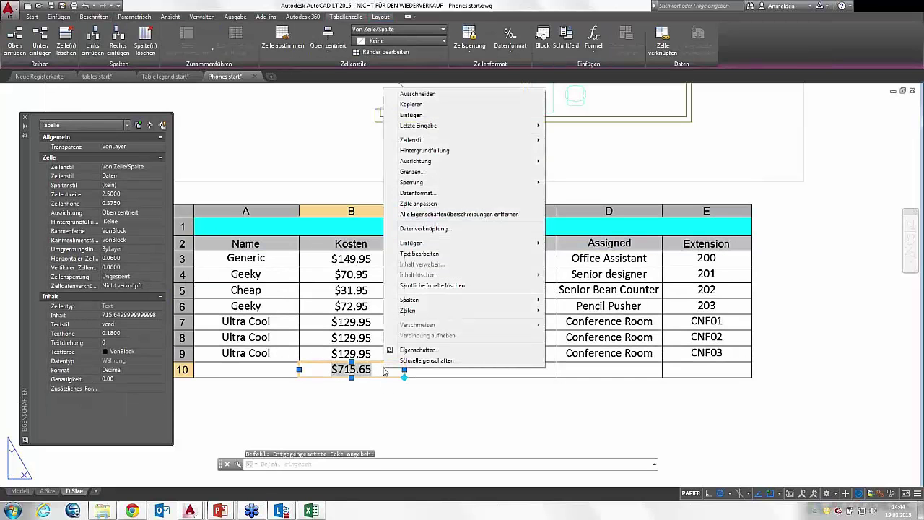
left_click(601, 53)
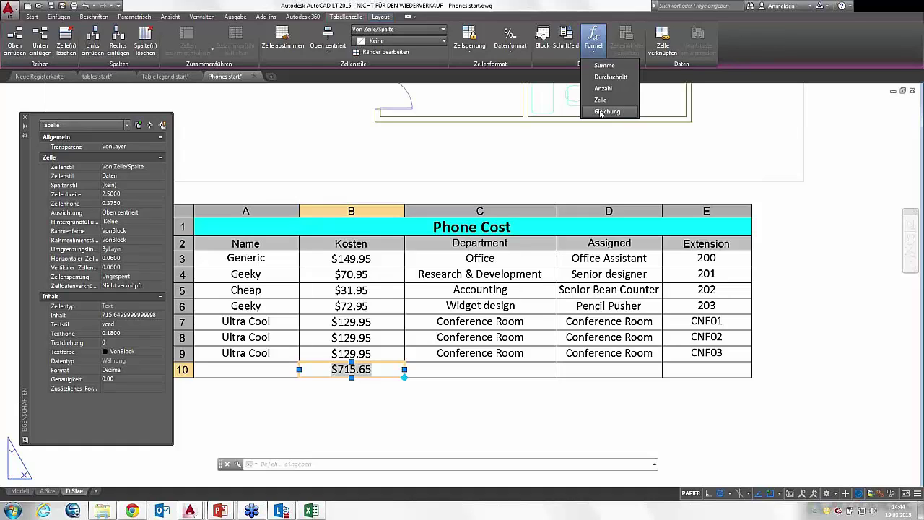
left_click(471, 407)
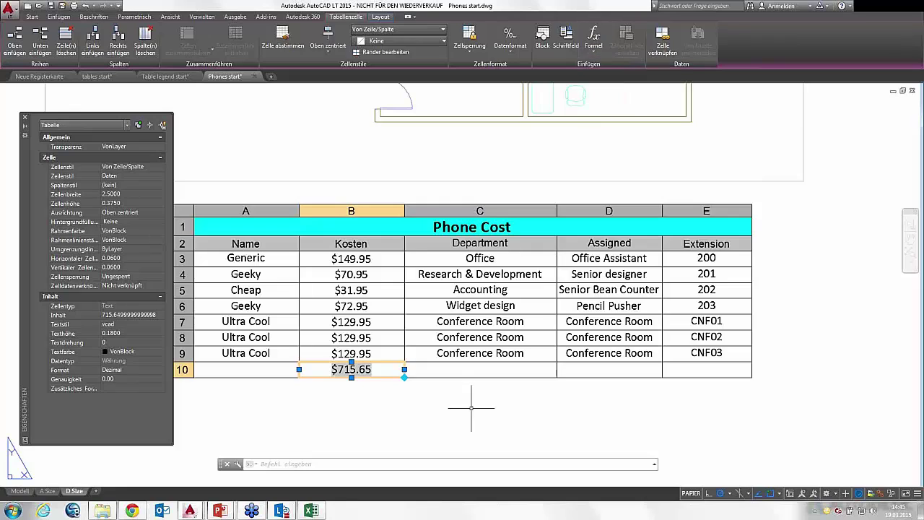
key("Escape")
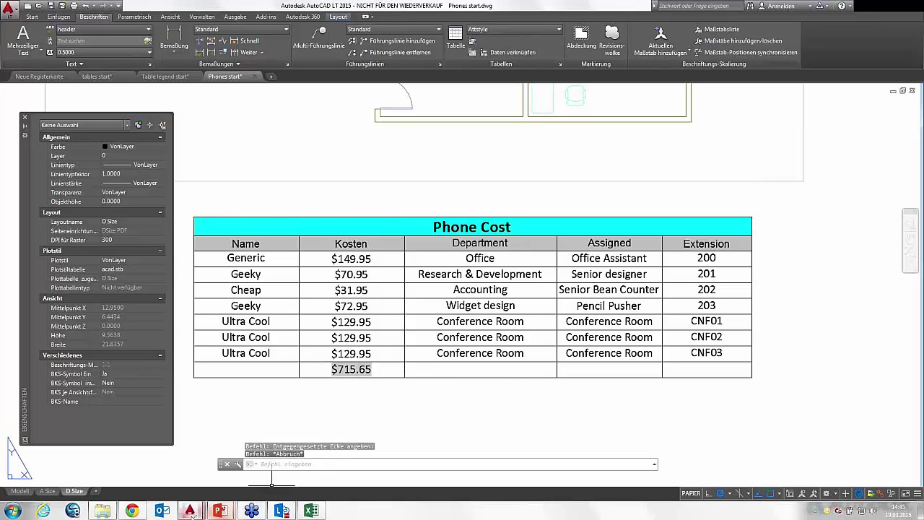
mouse_move(220, 510)
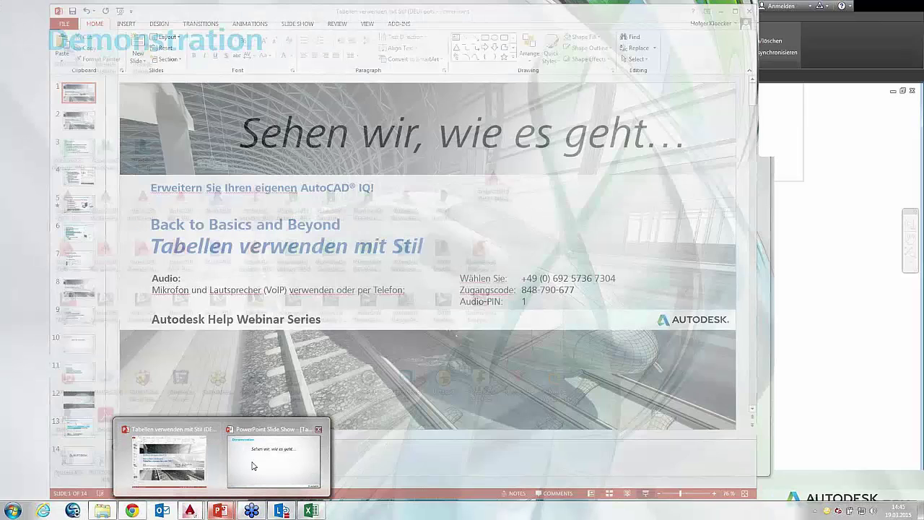
Step: Advance to the Weitere Quellen slide and view the TABELLE help article
left_click(251, 462)
left_click(335, 302)
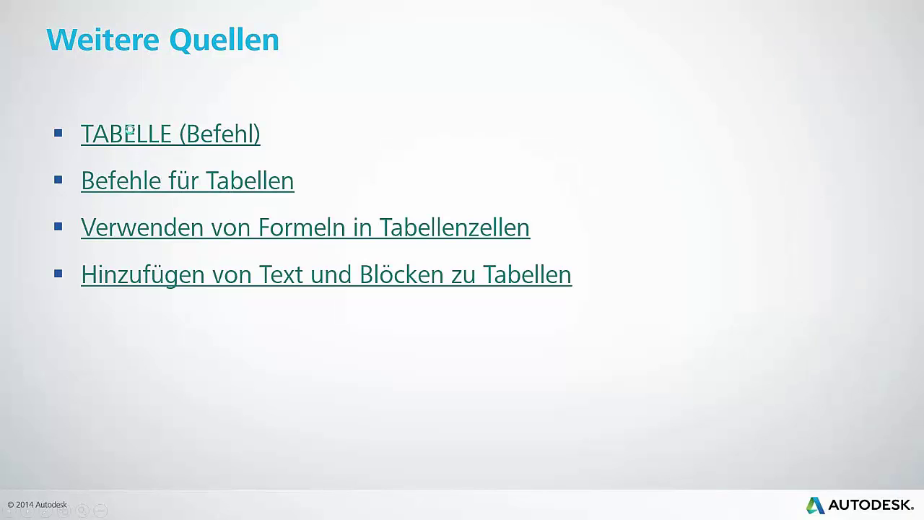
left_click(130, 132)
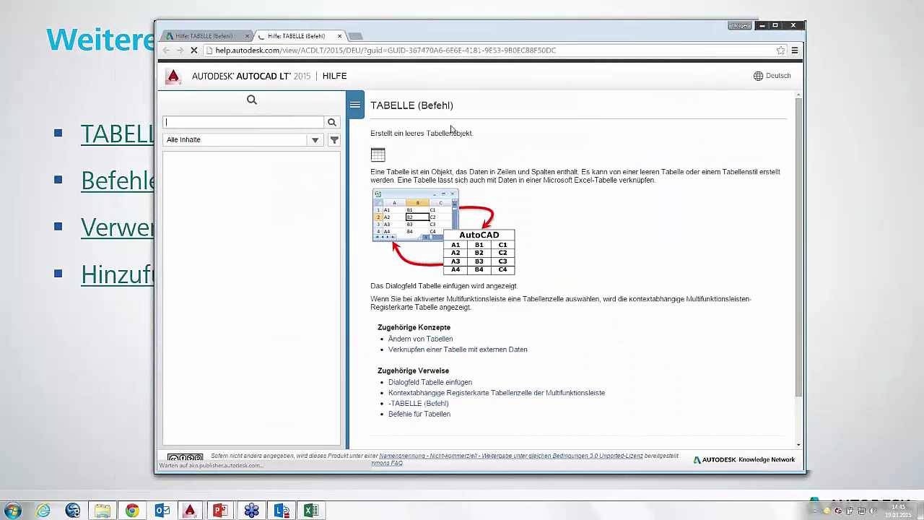
scroll(453, 130, "down", 1)
left_click(132, 241)
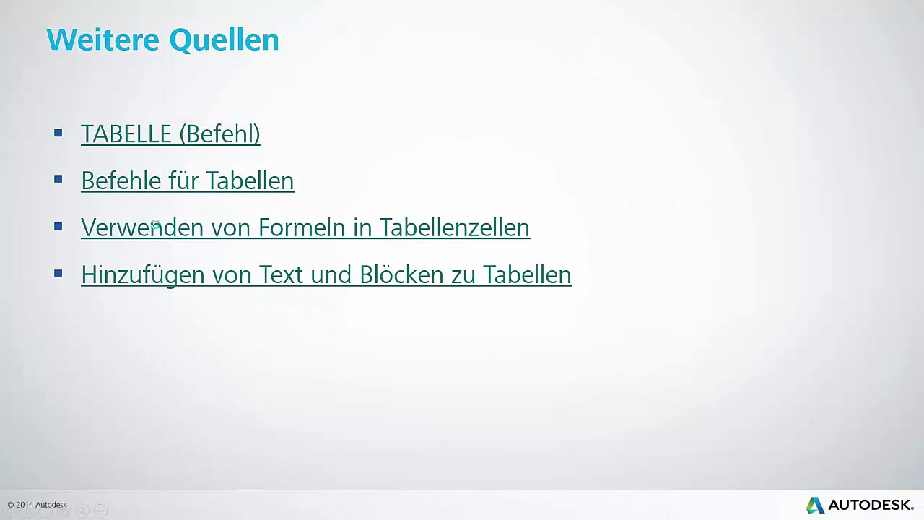
Step: View the help article on formulas in table cells
left_click(156, 226)
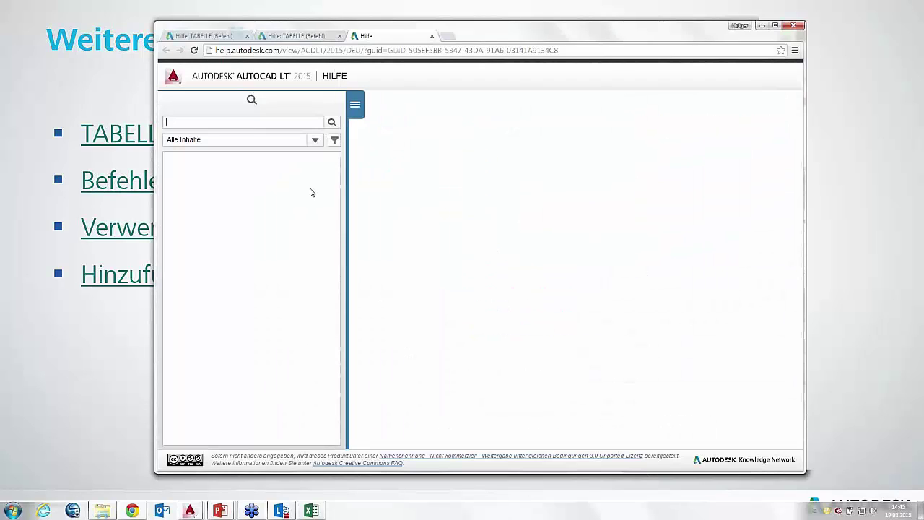
scroll(408, 212, "down", 3)
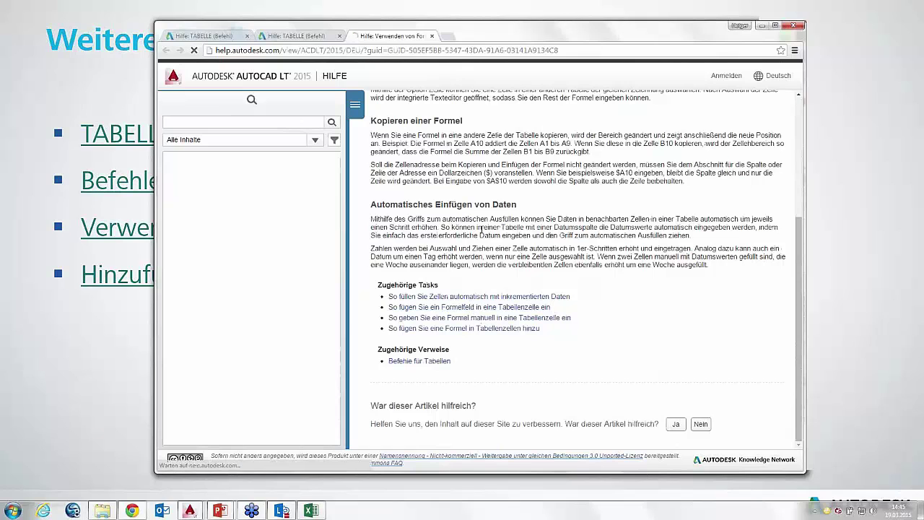
scroll(443, 266, "down", 2)
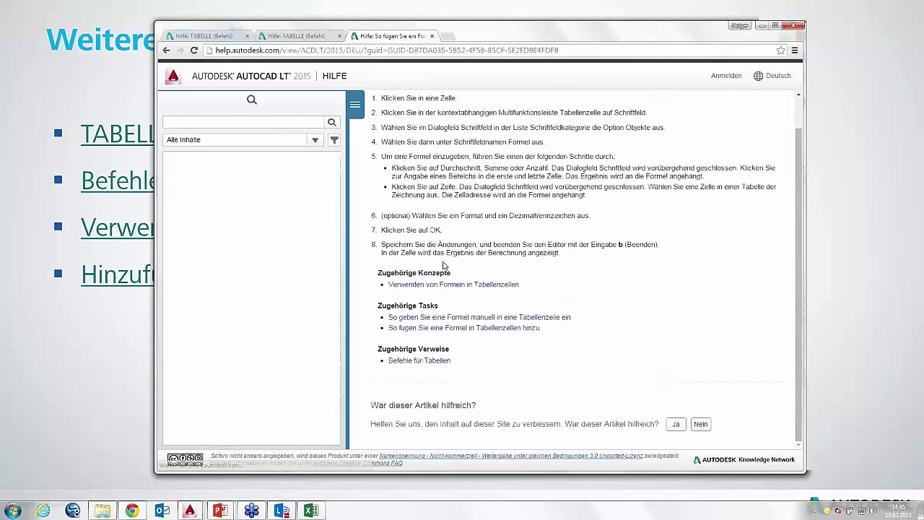
left_click(71, 353)
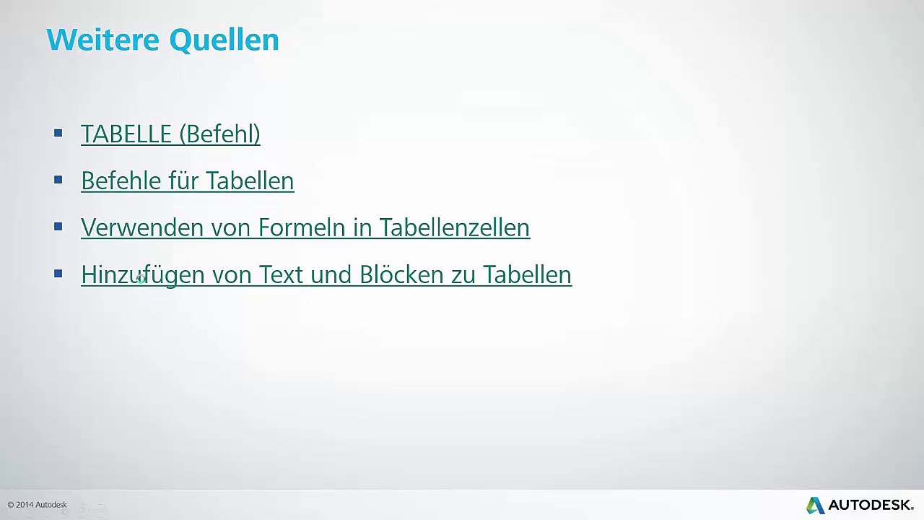
Step: View the help on adding text and blocks to tables, then reach the Fragen Sie uns slide
left_click(142, 279)
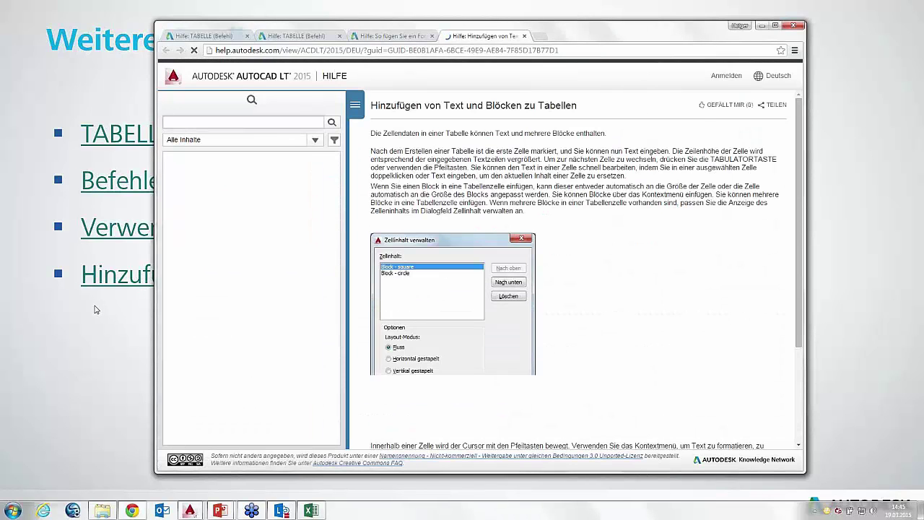
scroll(495, 299, "down", 3)
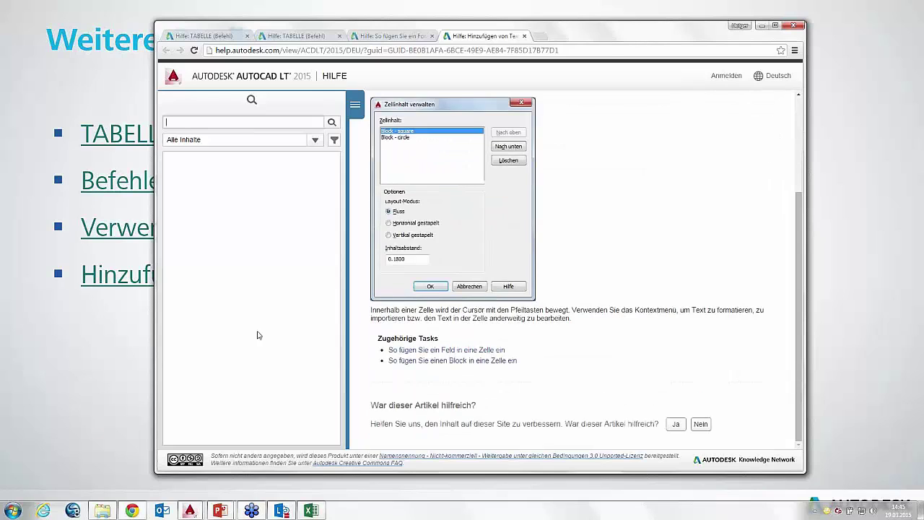
left_click(103, 344)
left_click(104, 344)
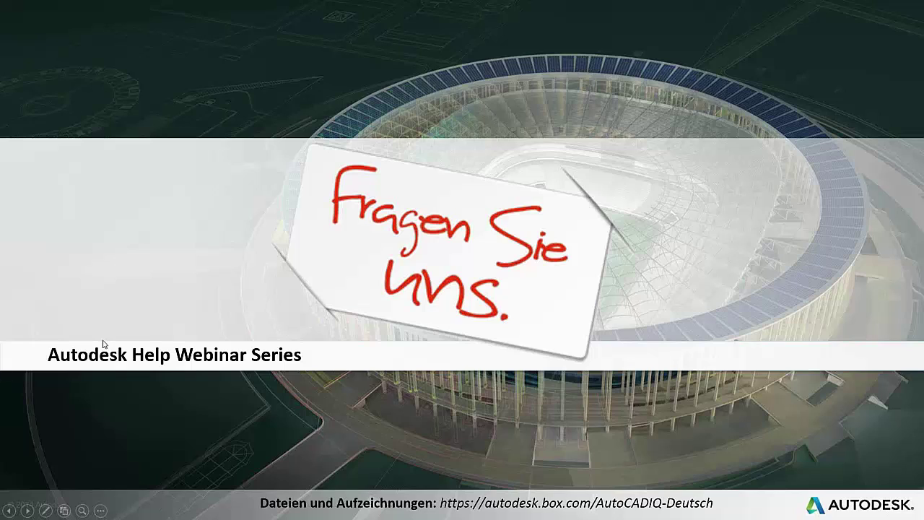
Step: End the slide show, returning to the editor on slide 12
key("Escape")
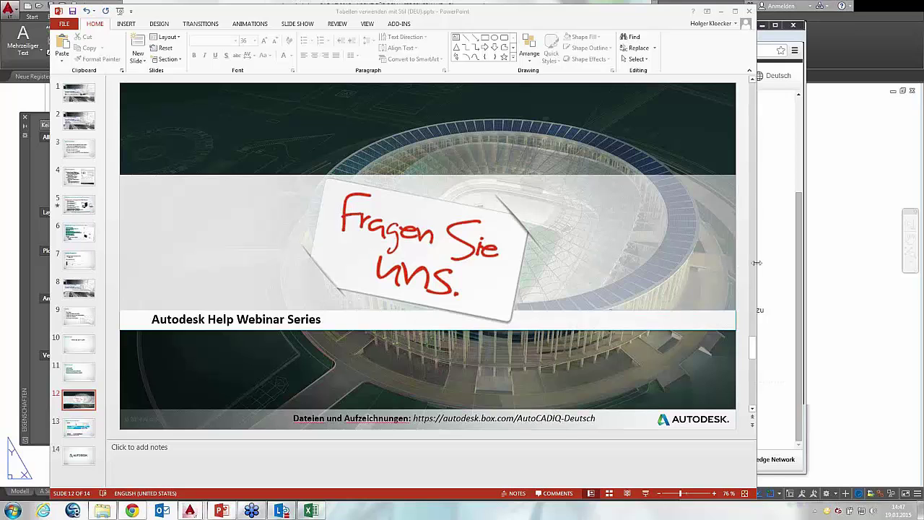
Step: Present from slide 12 to the upcoming events slide, then exit table editing in AutoCAD
left_click(719, 269)
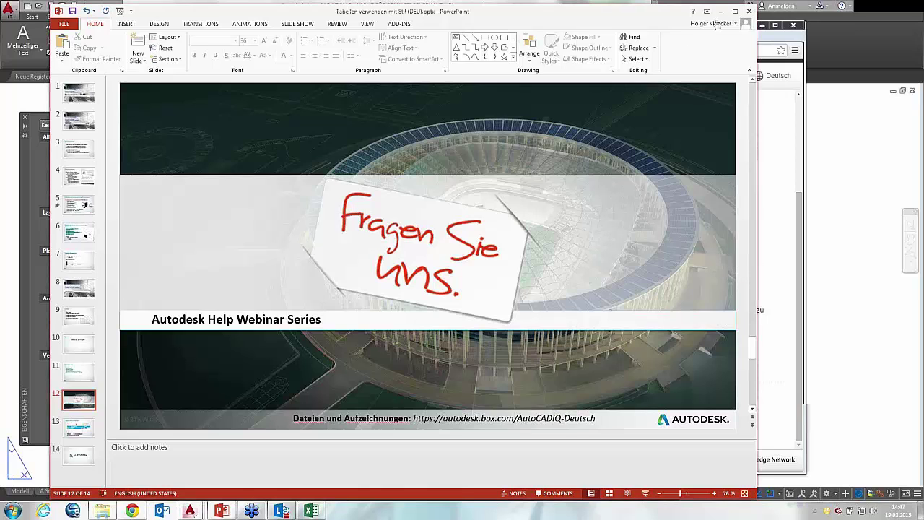
left_click(735, 11)
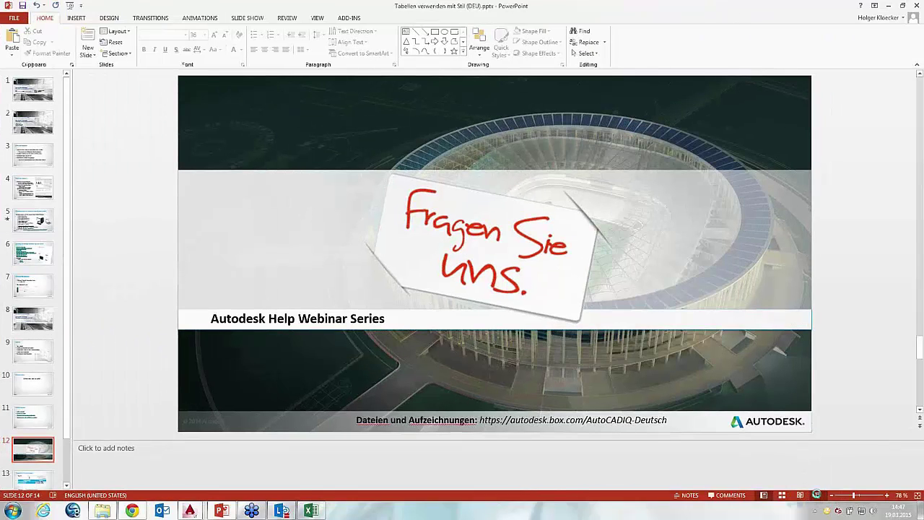
left_click(816, 495)
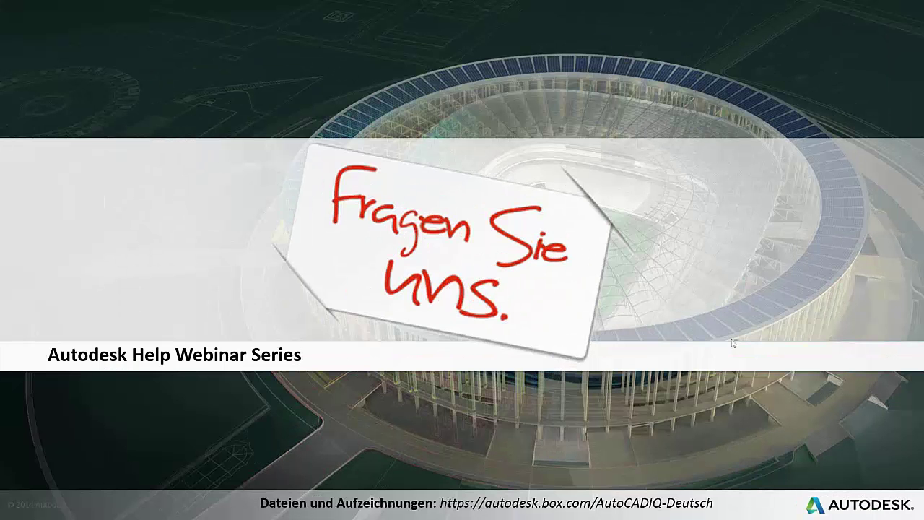
left_click(654, 257)
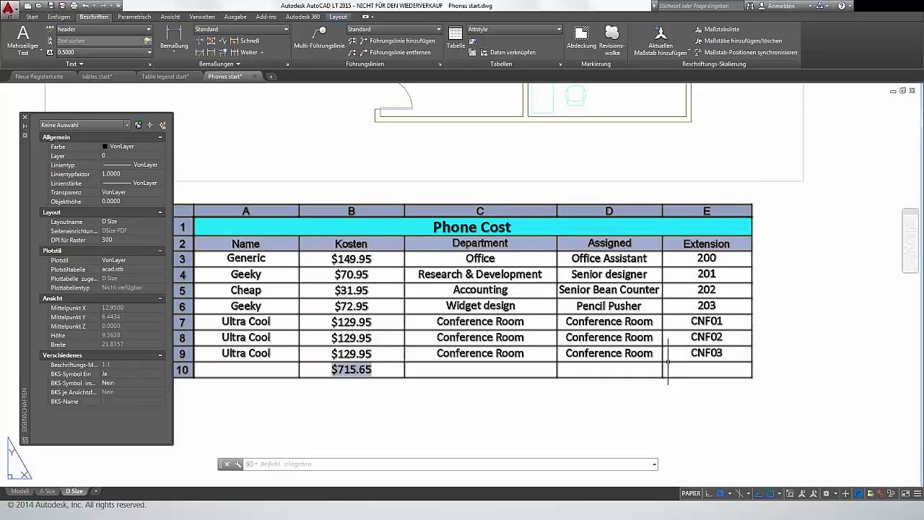
key("Escape")
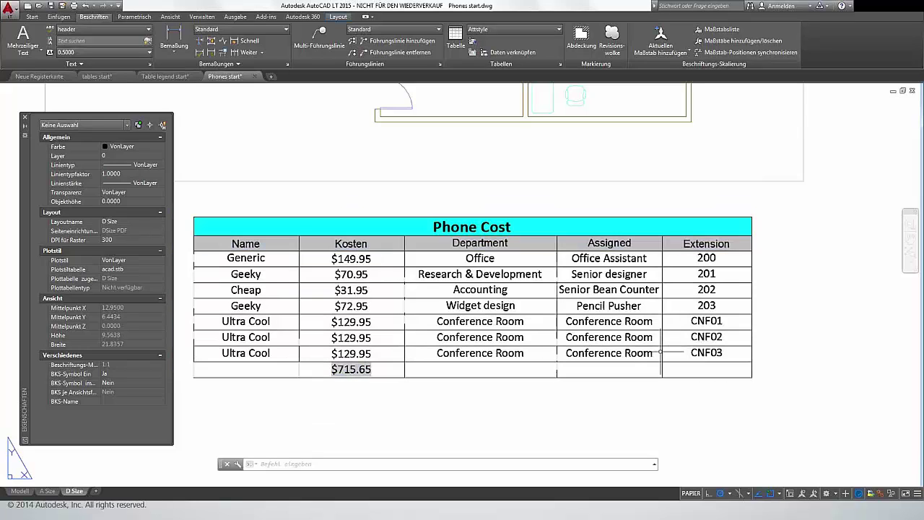